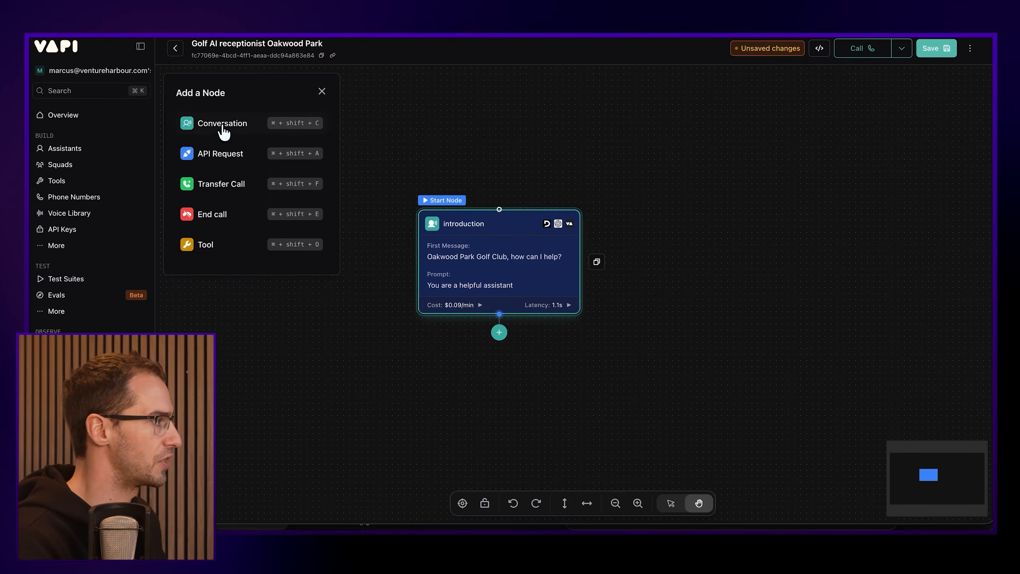
# Add a Conversation node after the introduction with the condition 'if the user wants to make a booking for a tee time'.
pyautogui.click(222, 124)
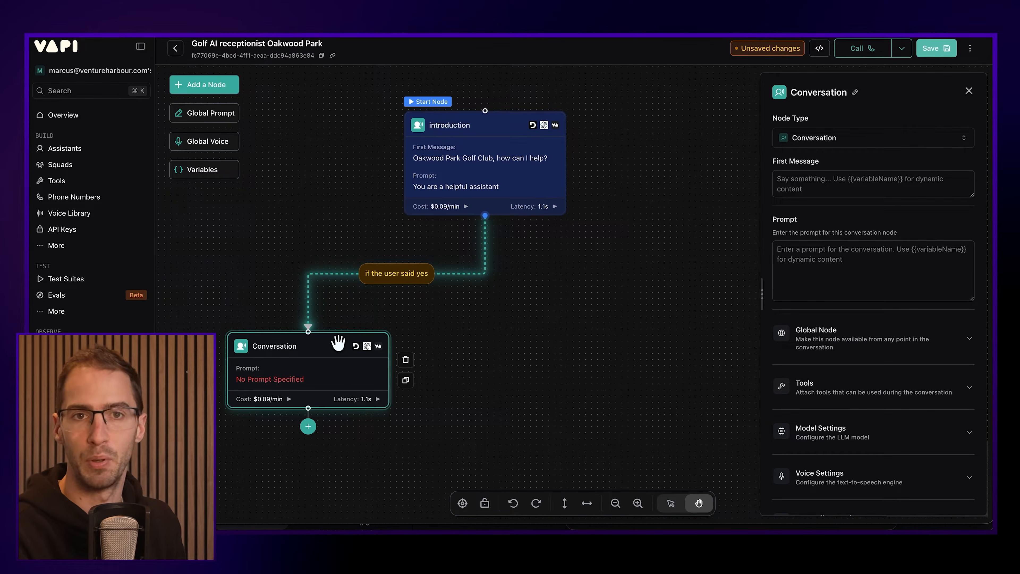
pyautogui.click(392, 278)
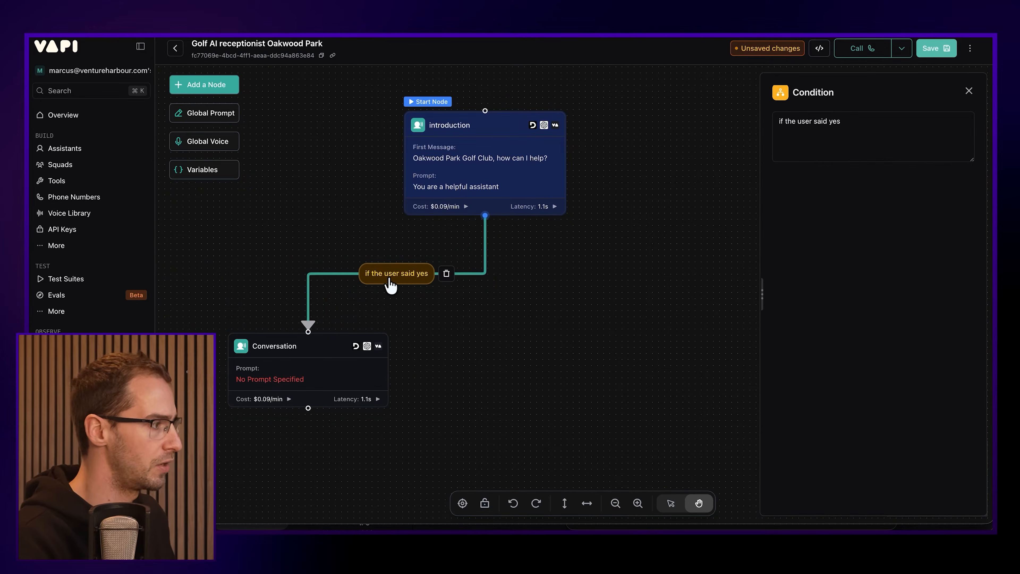
pyautogui.click(829, 127)
pyautogui.hotkey('ctrl', 'a')
pyautogui.write('if the user')
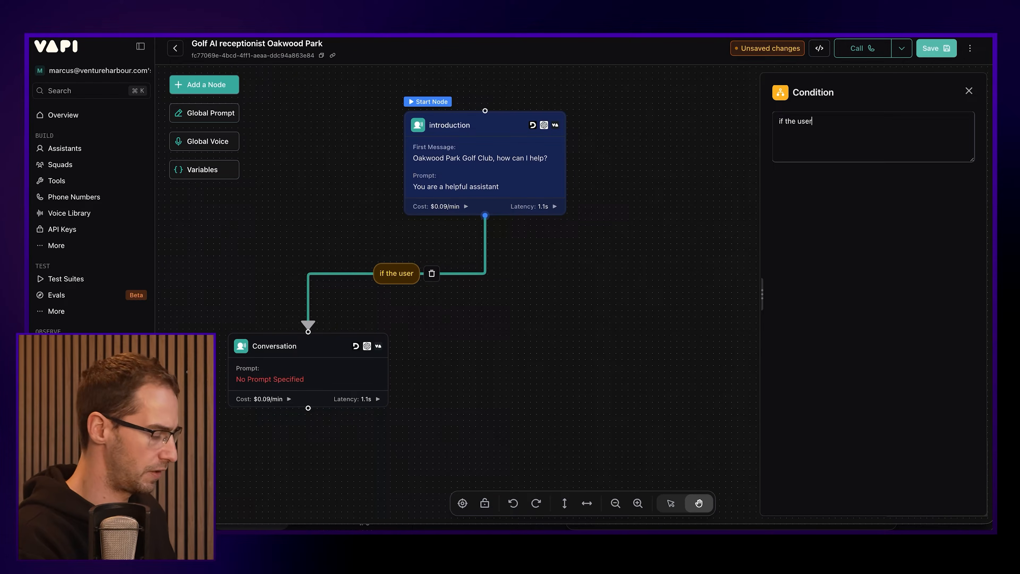
pyautogui.write(' wants to make a ')
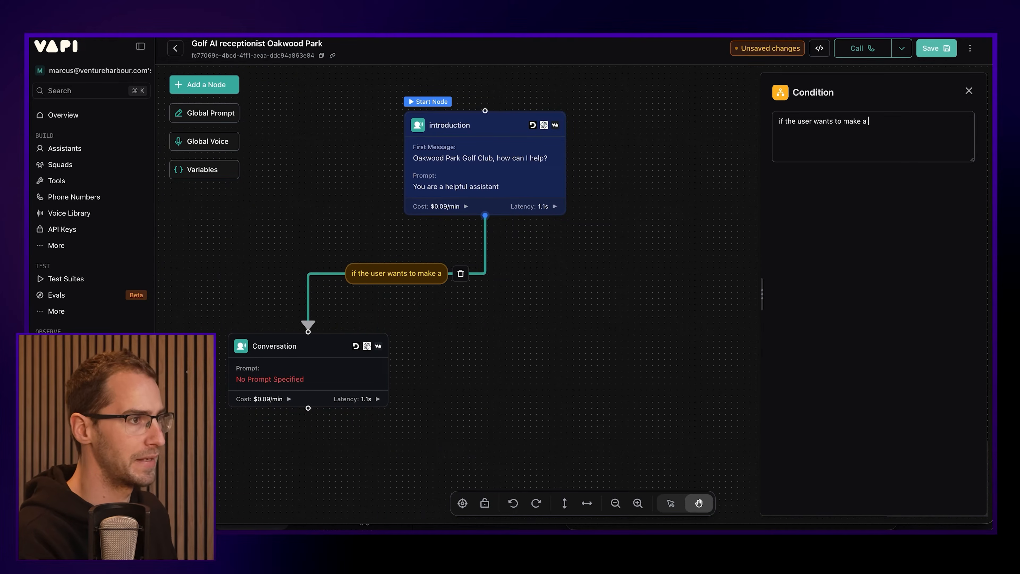
pyautogui.write('booking for a tee time')
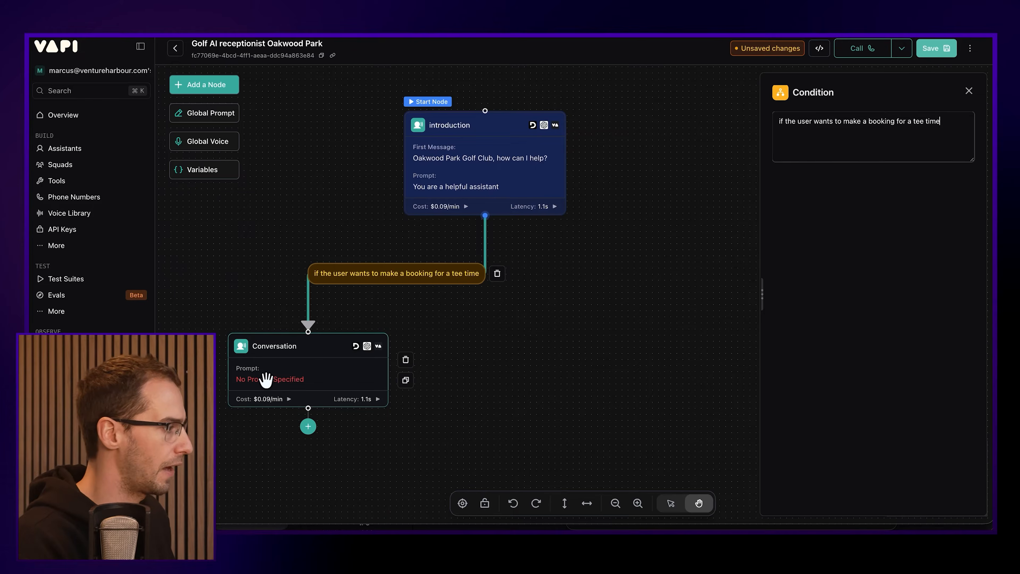
pyautogui.click(292, 354)
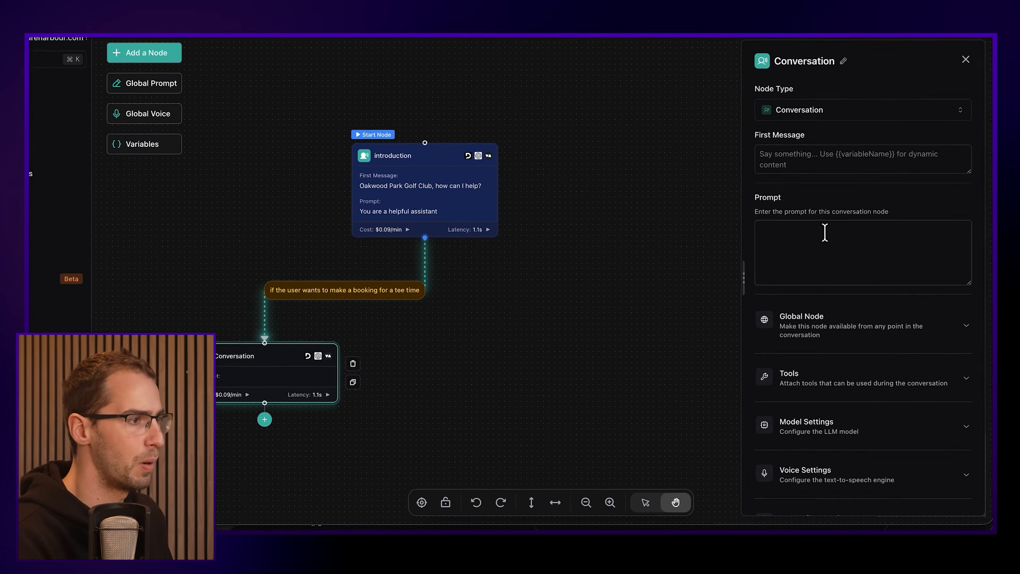
# Paste the tee-time booking prompt, which runs check_calendar_availability, into the node's Prompt field.
pyautogui.click(825, 232)
pyautogui.press('super+v')
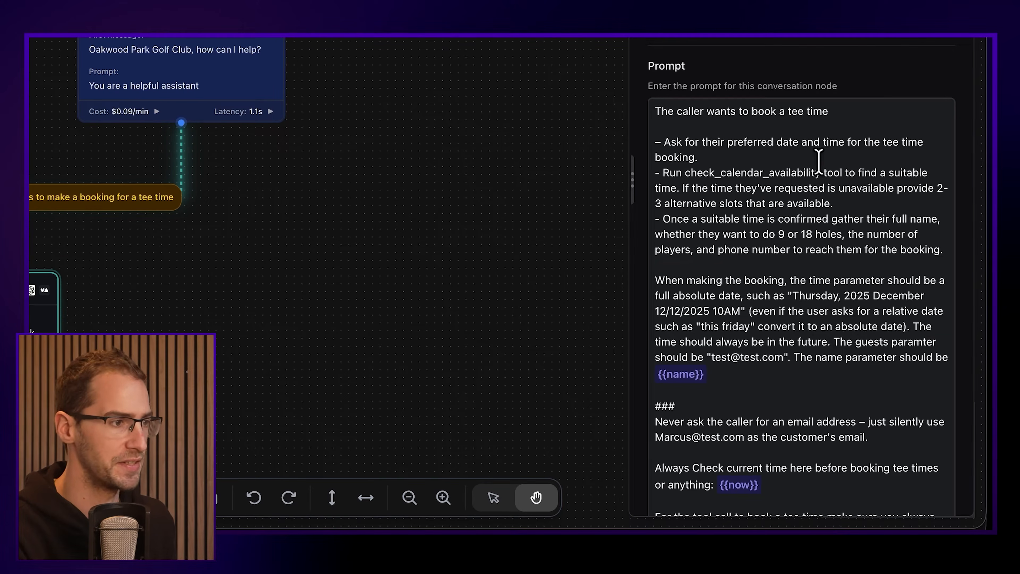
pyautogui.moveTo(698, 173); pyautogui.dragTo(811, 174)
pyautogui.scroll(-10, 899, 342)
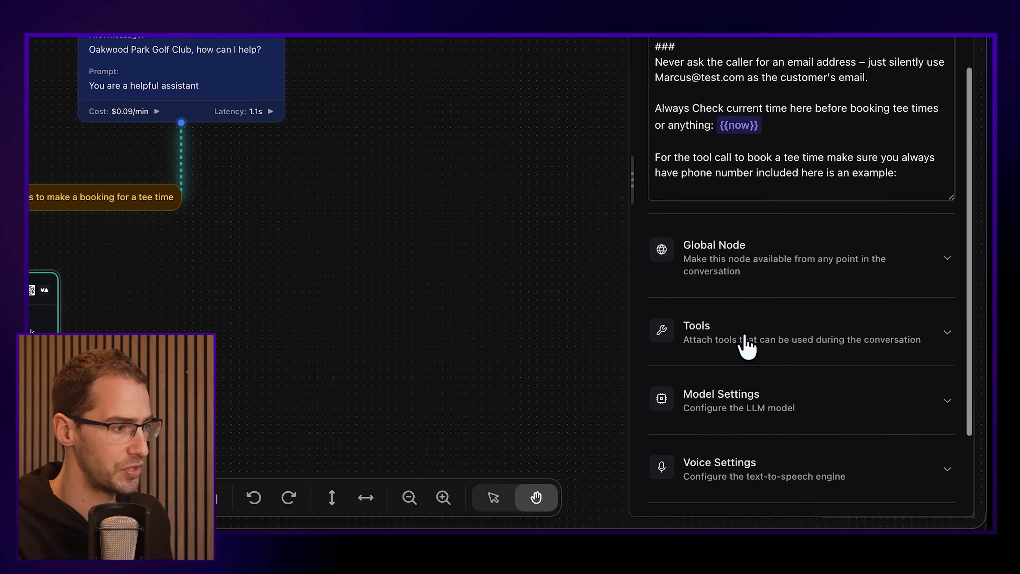
pyautogui.scroll(2, 768, 340)
pyautogui.scroll(3, 765, 338)
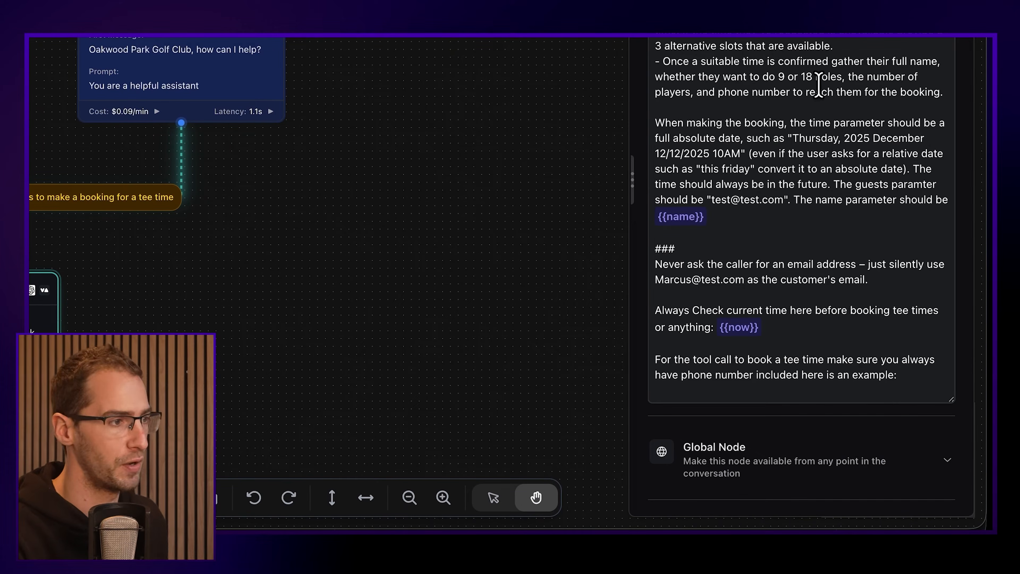
# Review the prompt's booking time and guest rules, the {{now}} variable and the never-ask-for-email rule.
pyautogui.moveTo(695, 122); pyautogui.dragTo(887, 199)
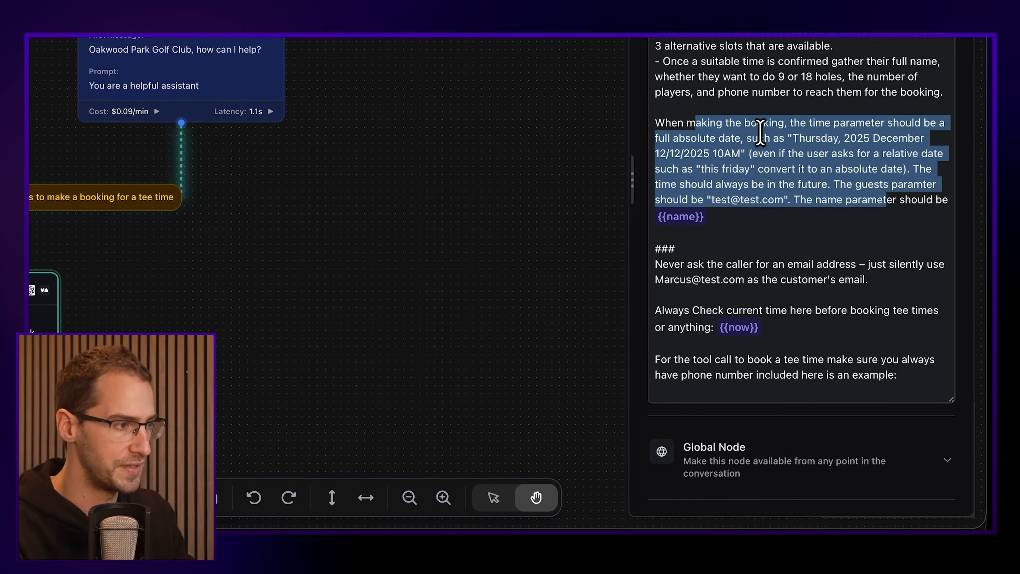
pyautogui.click(761, 125)
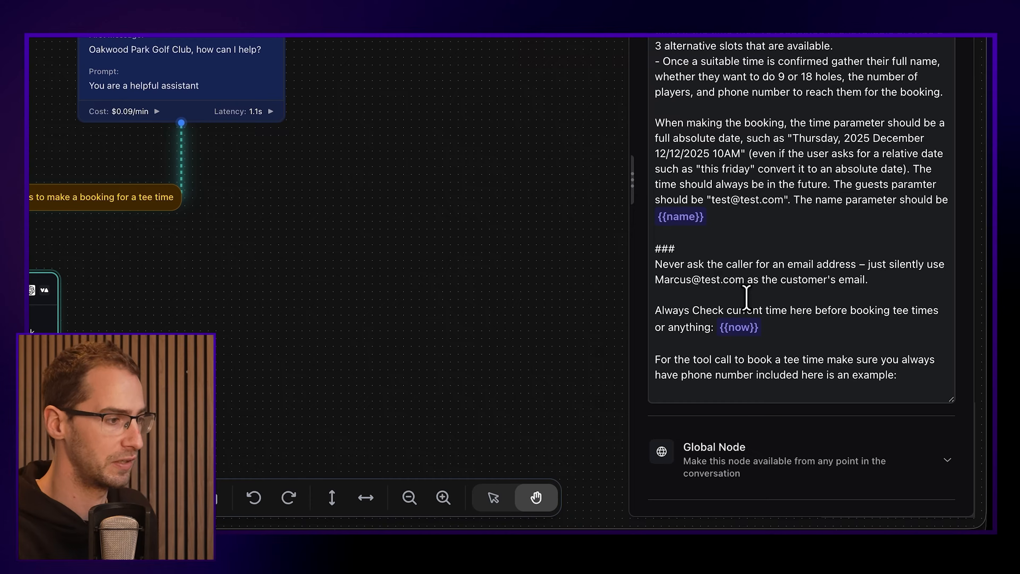
pyautogui.moveTo(758, 327); pyautogui.dragTo(720, 326)
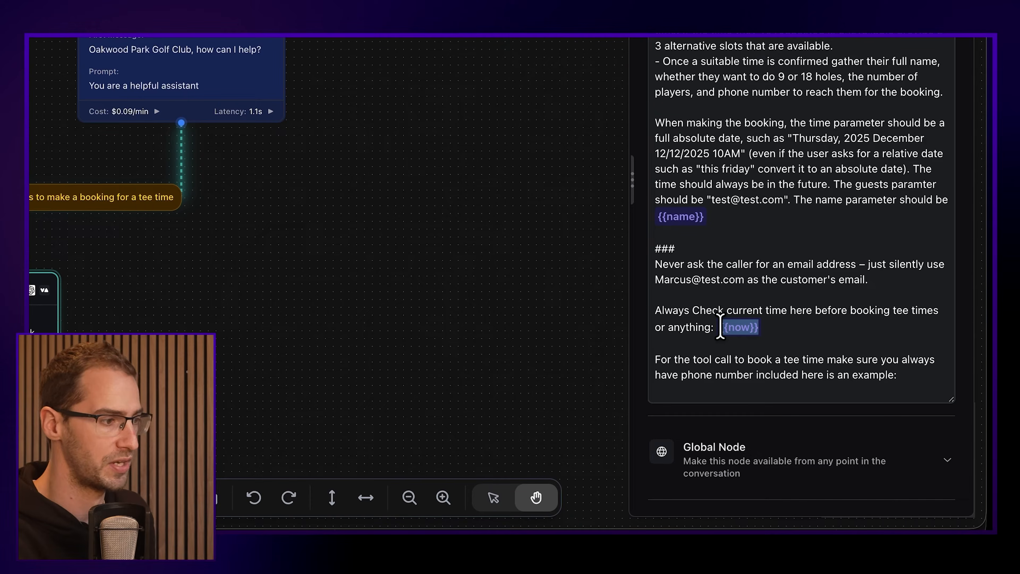
pyautogui.click(762, 329)
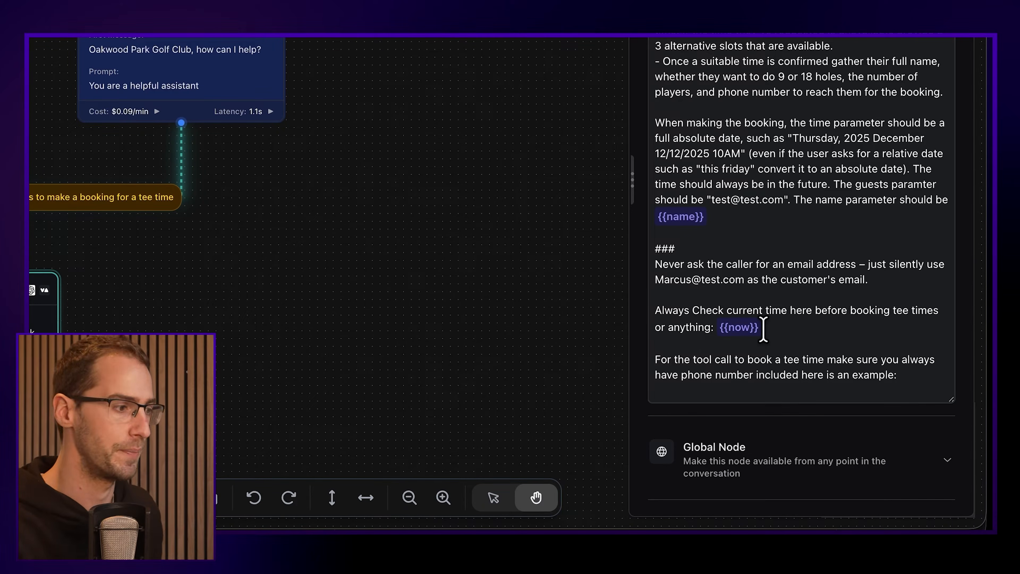
pyautogui.moveTo(867, 279); pyautogui.dragTo(705, 267)
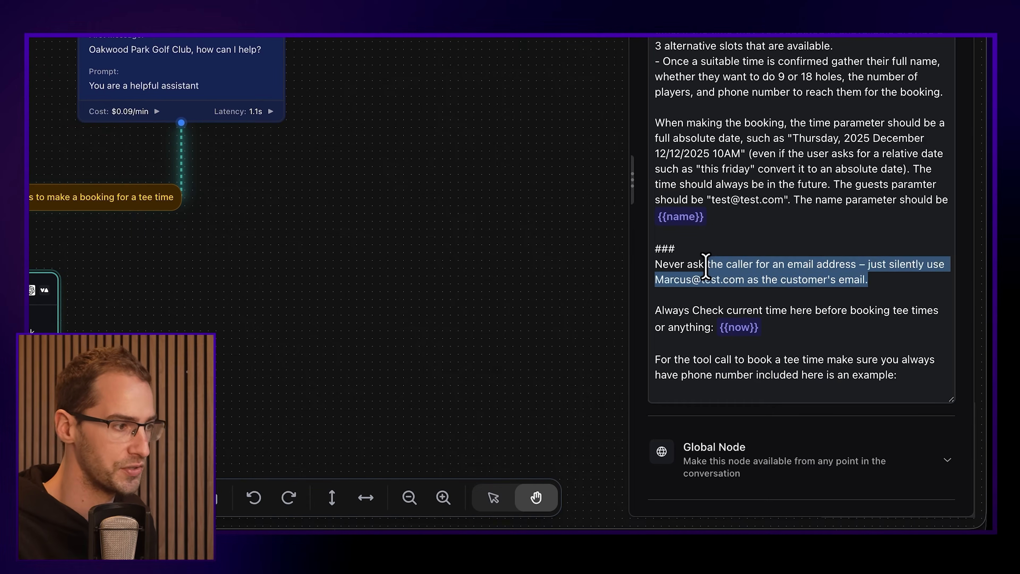
pyautogui.click(705, 267)
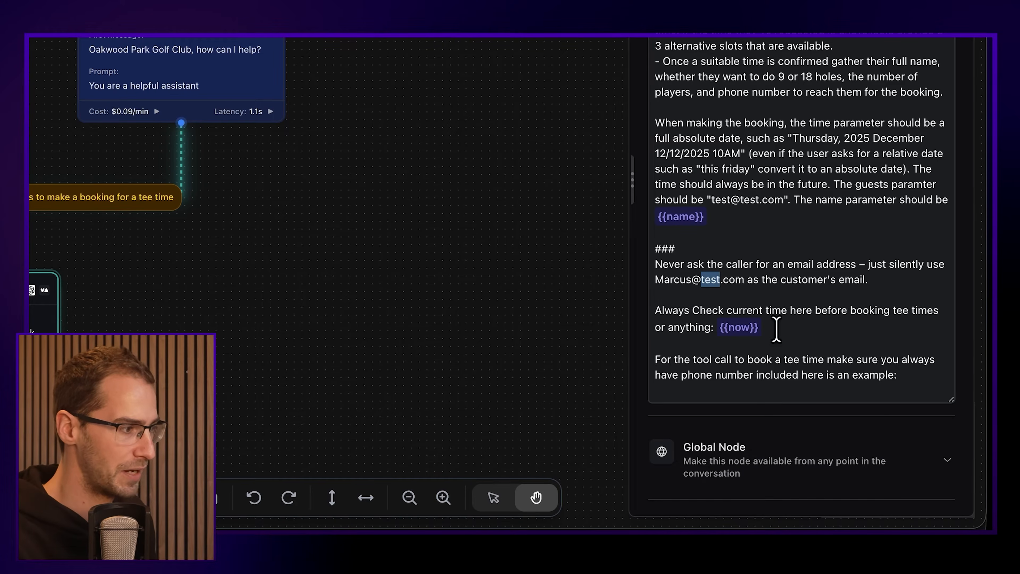
pyautogui.scroll(-5, 813, 163)
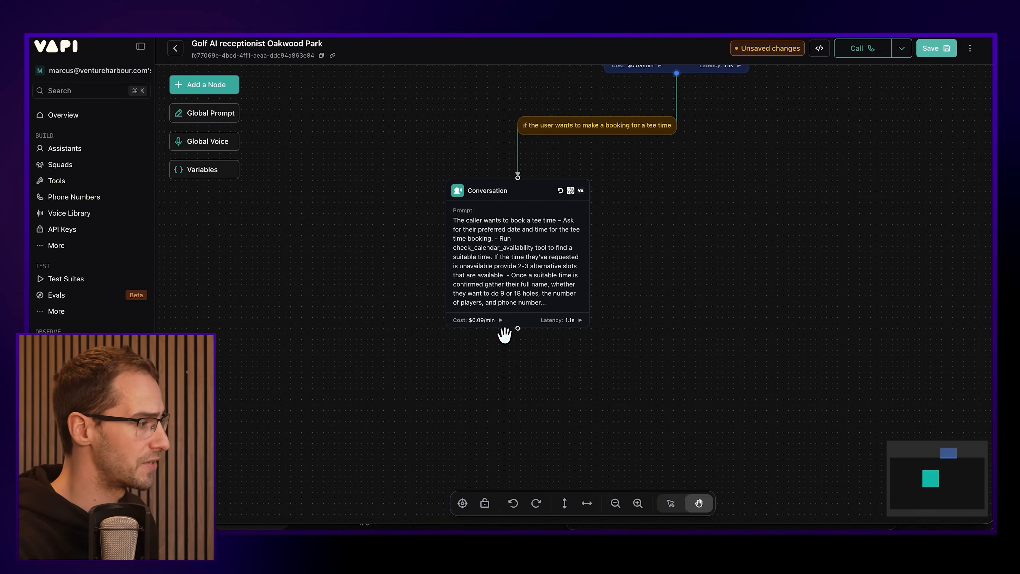
# Add a tool node below the tee-time conversation and position it on the canvas.
pyautogui.click(518, 345)
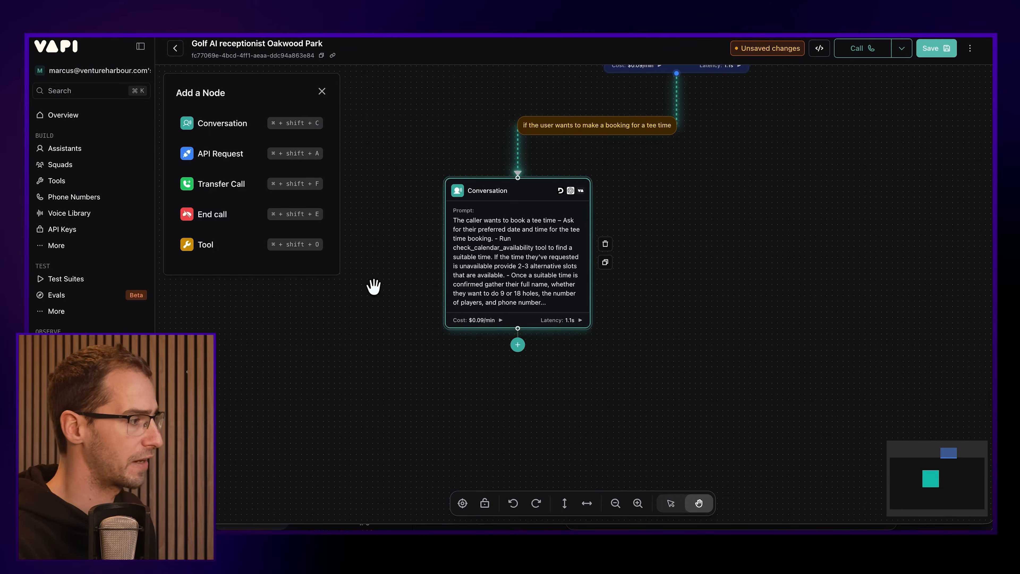
pyautogui.click(233, 247)
pyautogui.moveTo(521, 310); pyautogui.dragTo(362, 418)
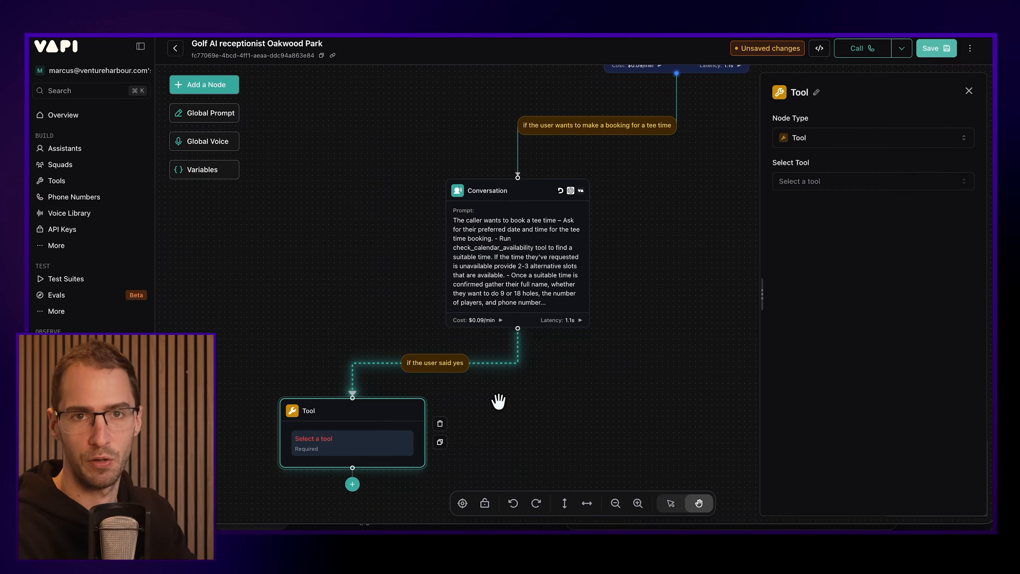
pyautogui.moveTo(368, 423); pyautogui.dragTo(389, 442)
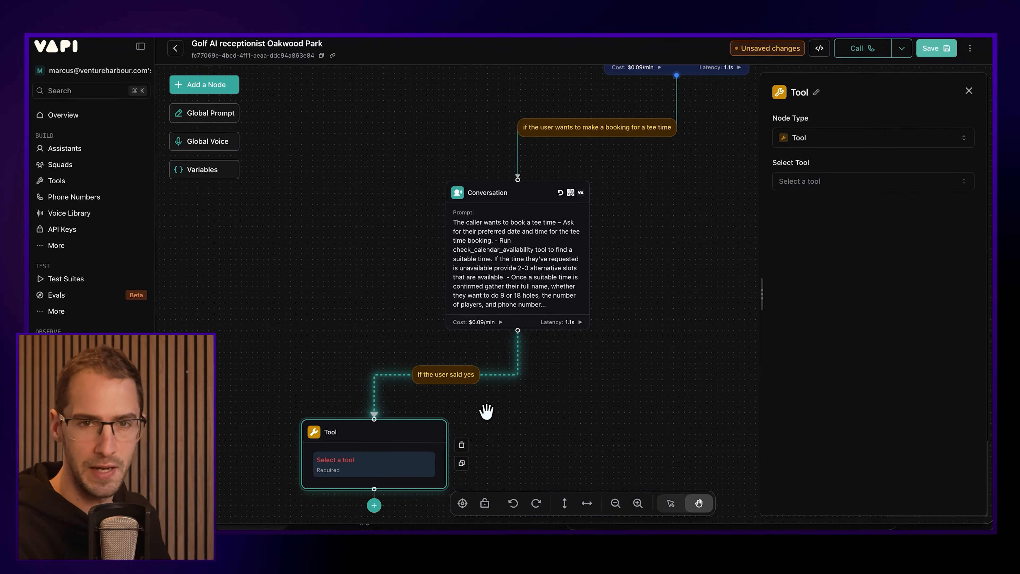
pyautogui.click(503, 400)
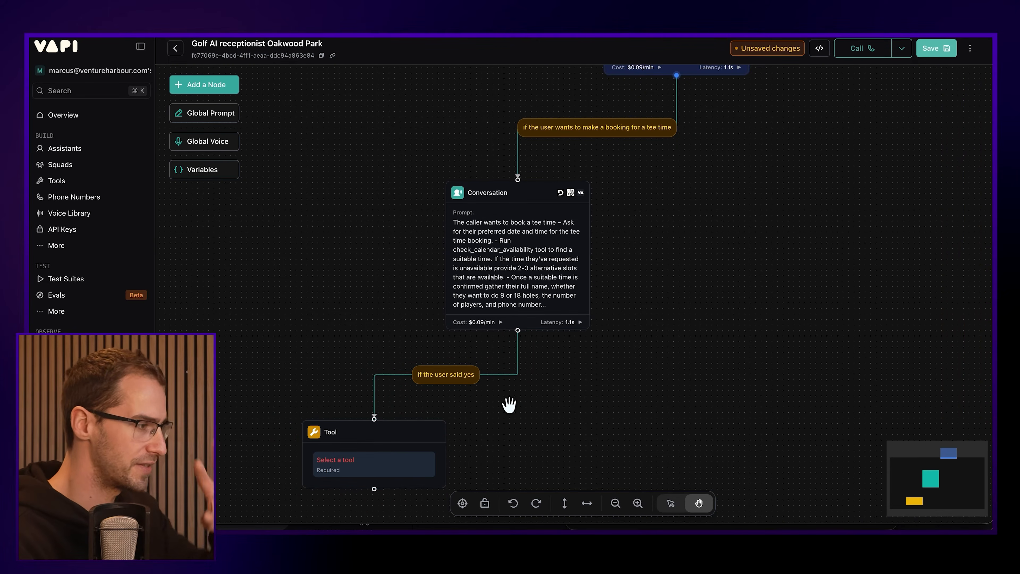
pyautogui.moveTo(483, 410); pyautogui.dragTo(363, 324)
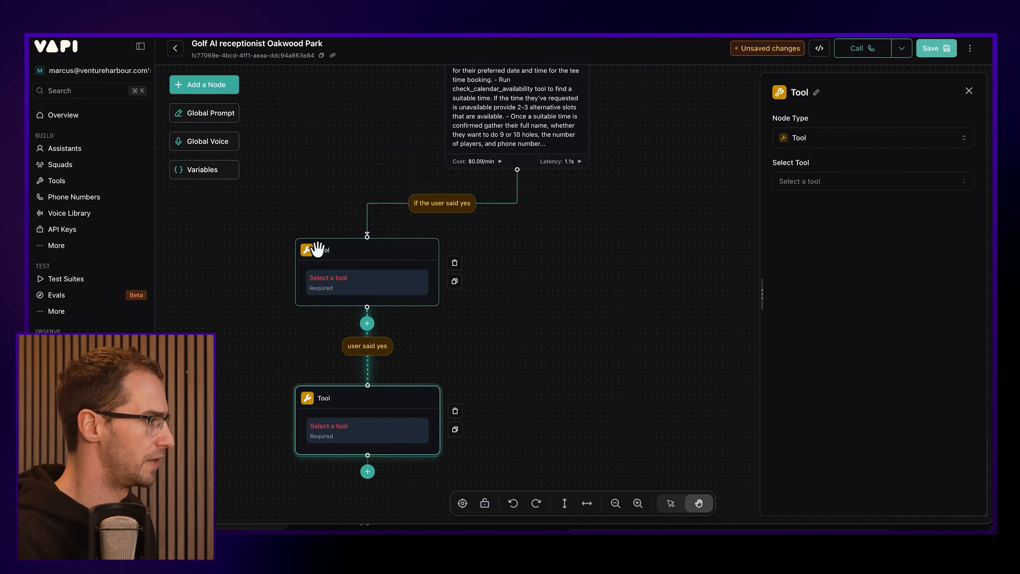
# Name the upper tool node 'Check availability' and the lower one 'Make a booking'.
pyautogui.click(363, 250)
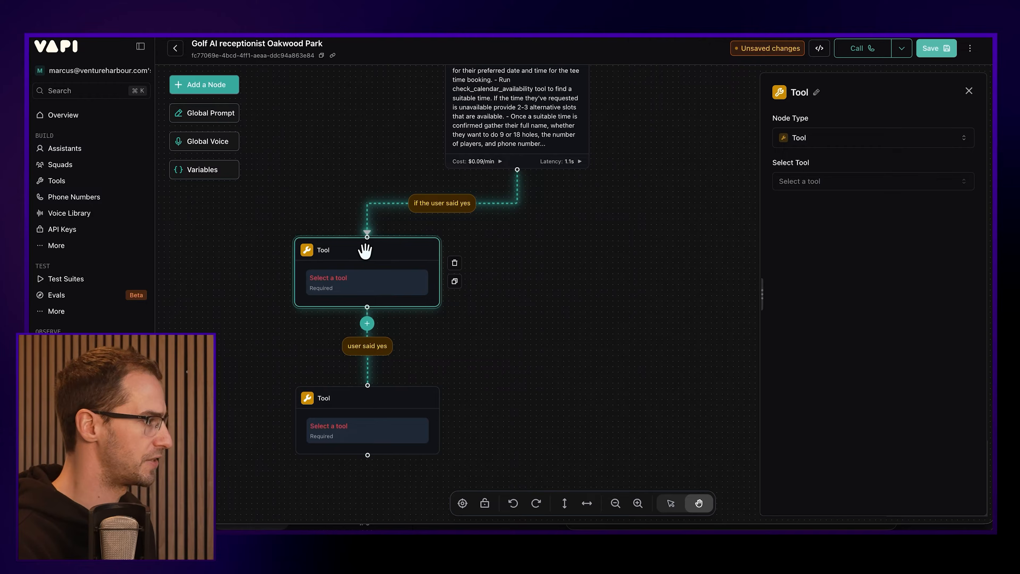
pyautogui.click(810, 91)
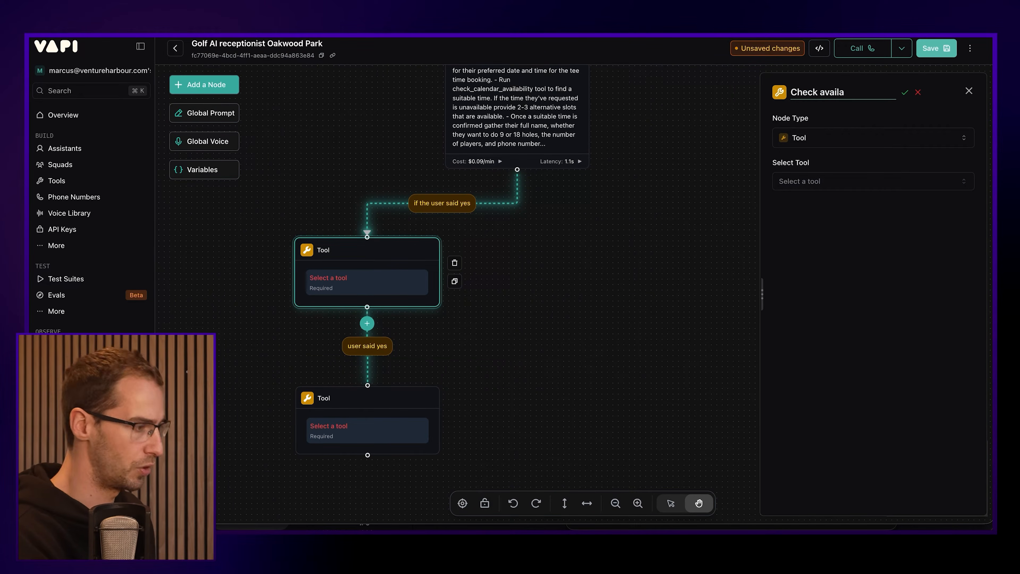
pyautogui.write('Check availability')
pyautogui.click(905, 91)
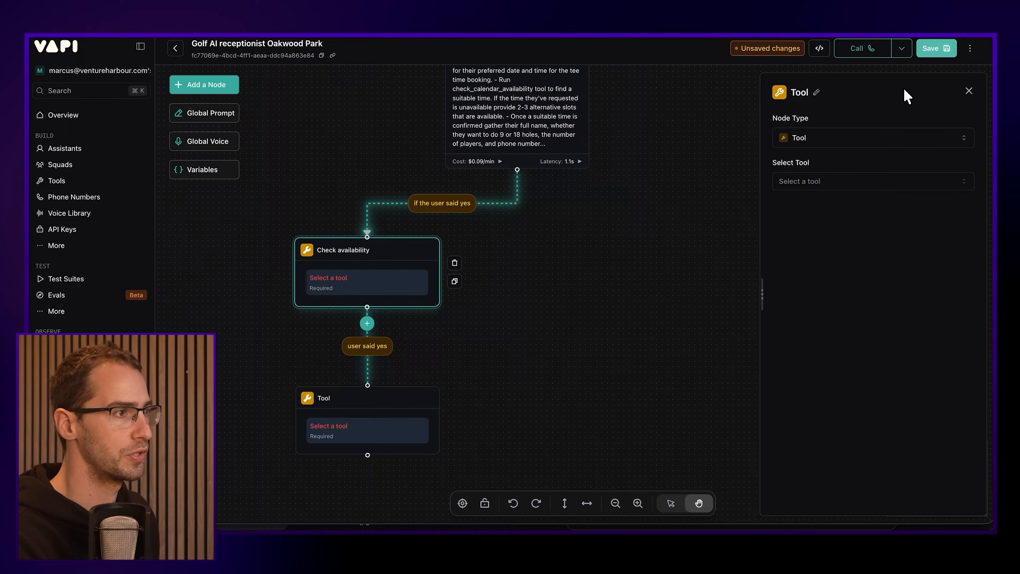
pyautogui.click(330, 399)
pyautogui.click(804, 94)
pyautogui.write('M')
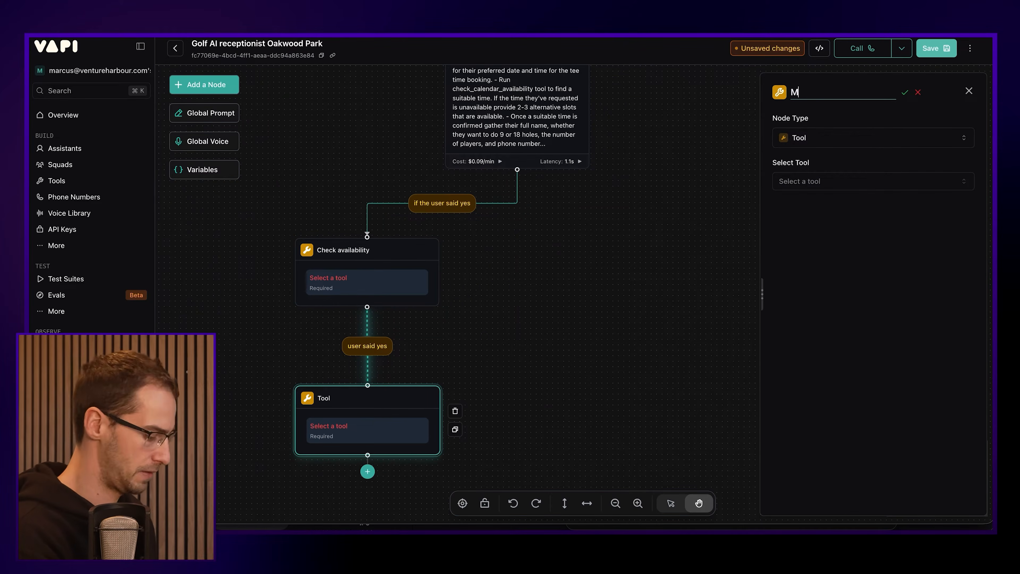
pyautogui.write('ake a booking')
pyautogui.press('Return')
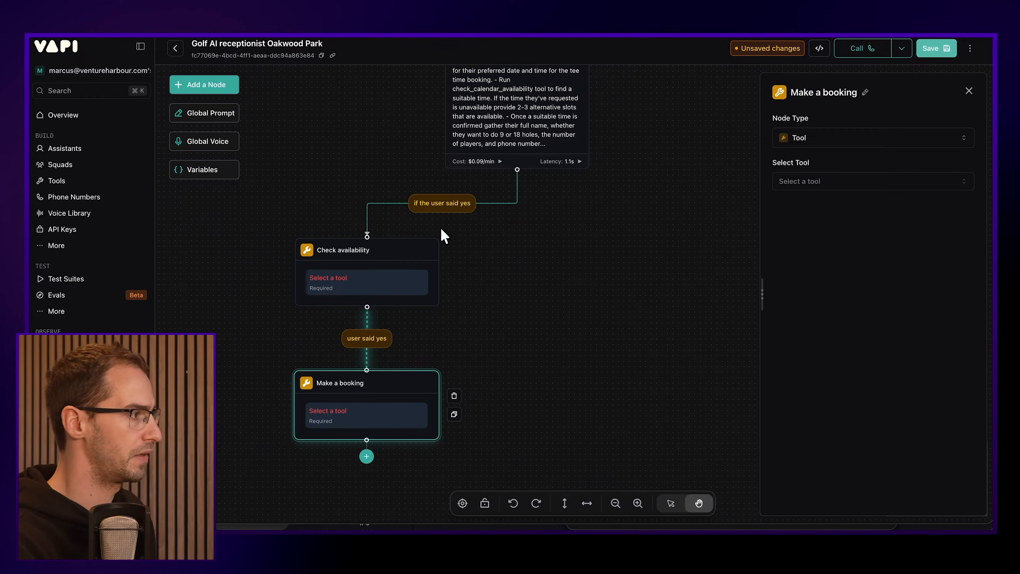
# Reword the conditions to a date and time 'provided' and 'user has confirmed the date and time'.
pyautogui.click(445, 204)
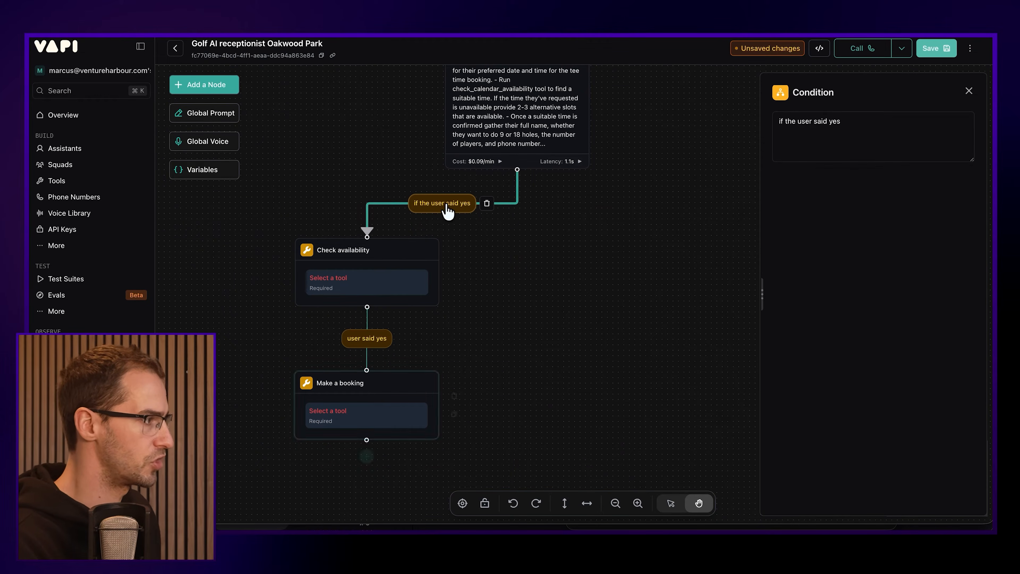
pyautogui.tripleClick(823, 116)
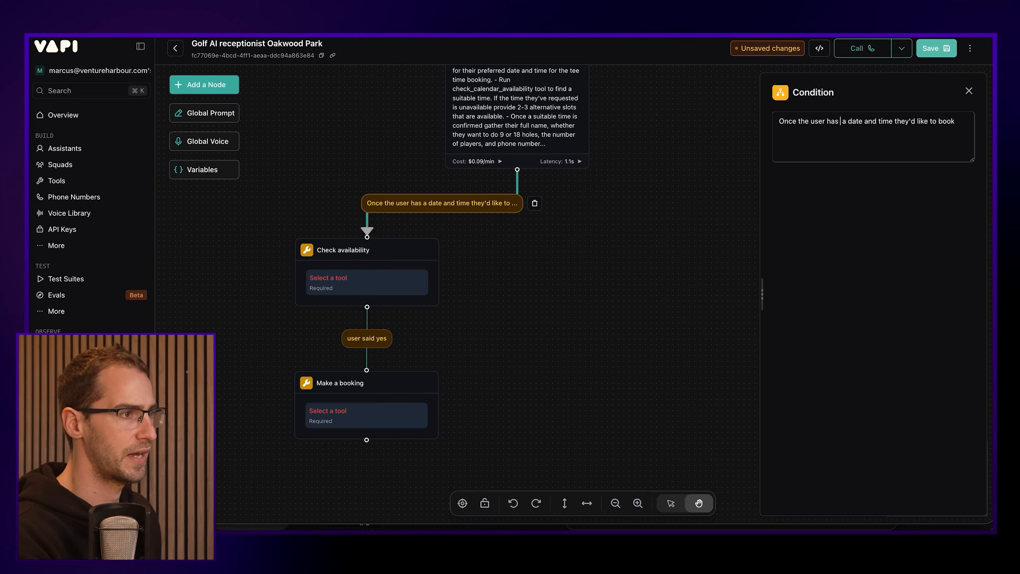
pyautogui.write('provi')
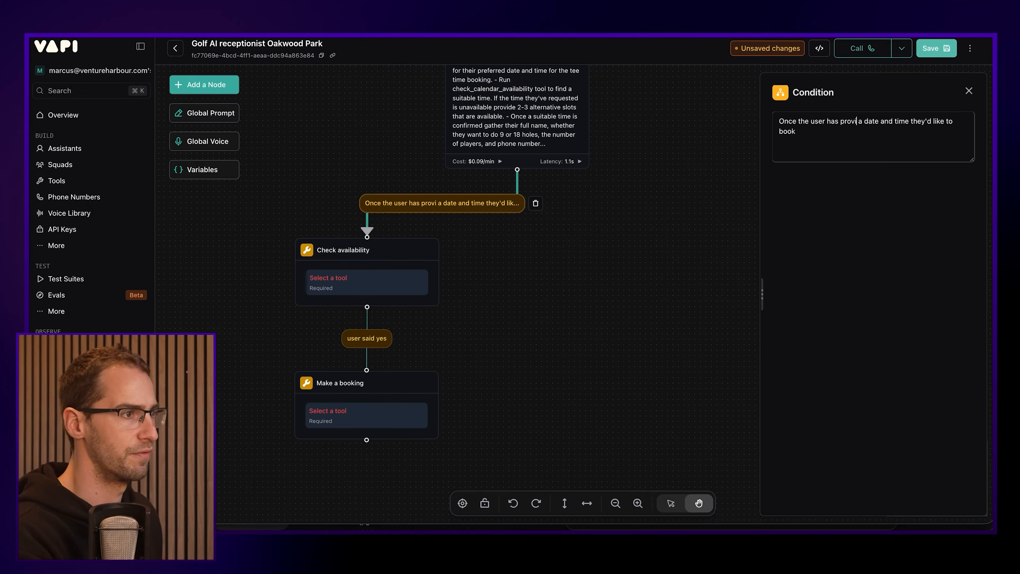
pyautogui.write('ded')
pyautogui.press('super+a')
pyautogui.click(367, 338)
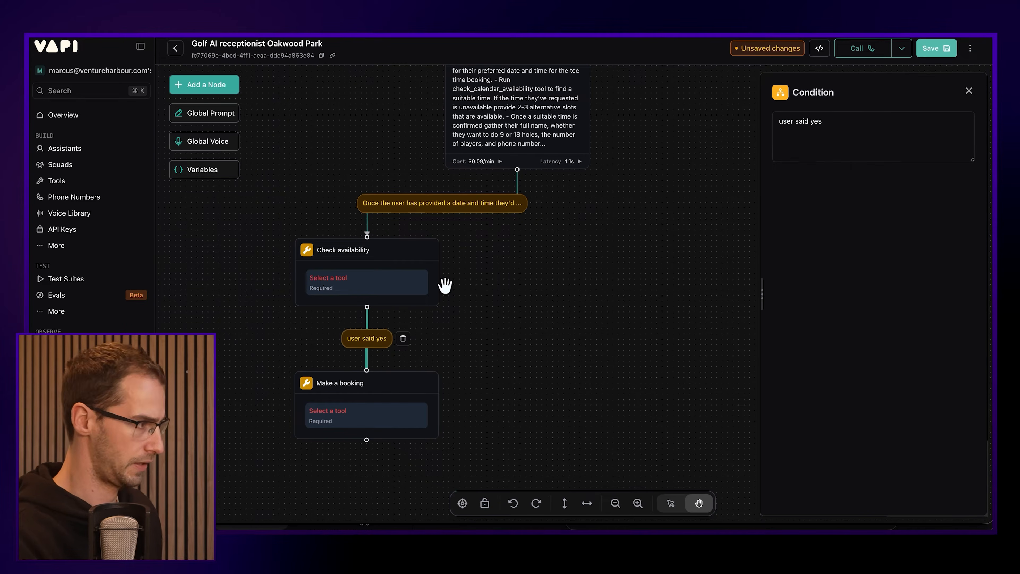
pyautogui.tripleClick(884, 117)
pyautogui.write('user has co')
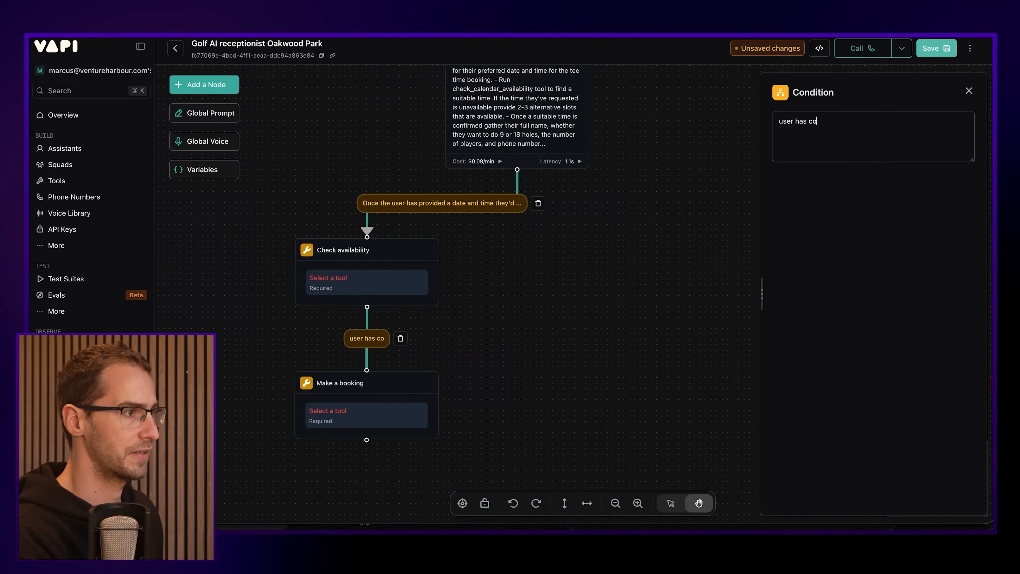
pyautogui.write('nfirmed the date and time')
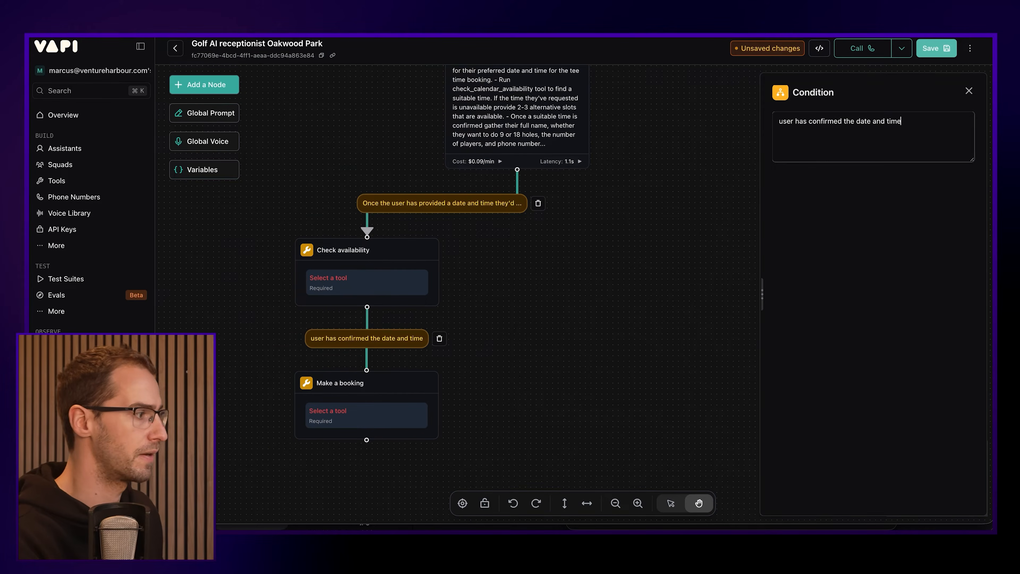
pyautogui.moveTo(369, 462); pyautogui.dragTo(331, 376)
pyautogui.click(209, 85)
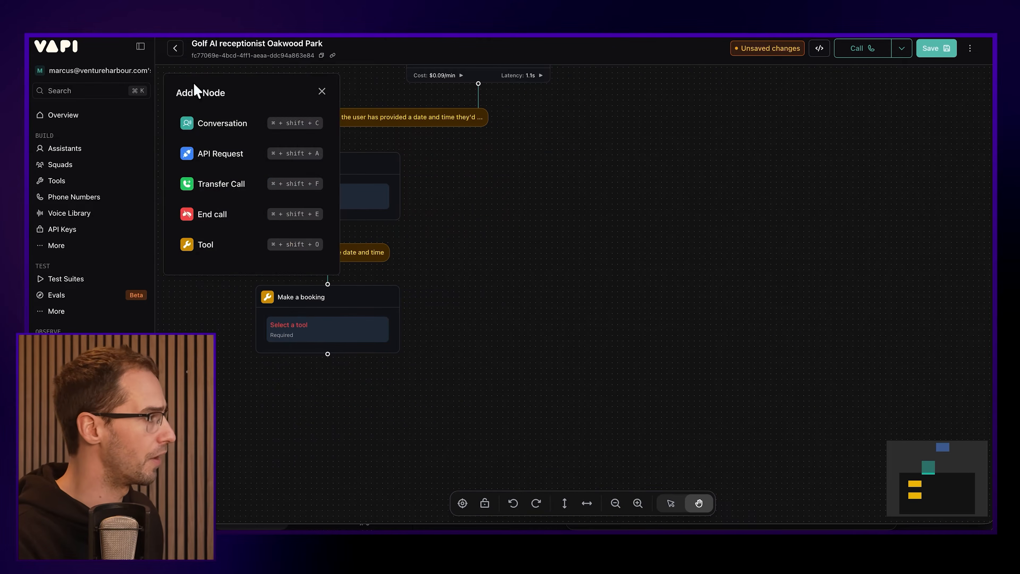
# Add a Conversation node below Make a booking and connect the two.
pyautogui.click(235, 136)
pyautogui.moveTo(535, 268); pyautogui.dragTo(346, 414)
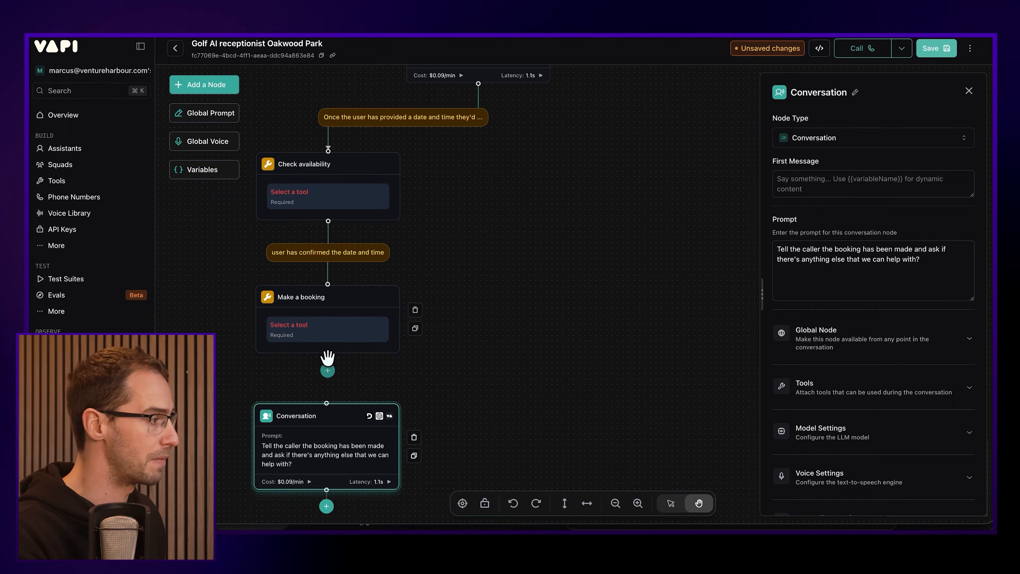
pyautogui.moveTo(327, 354); pyautogui.dragTo(326, 403)
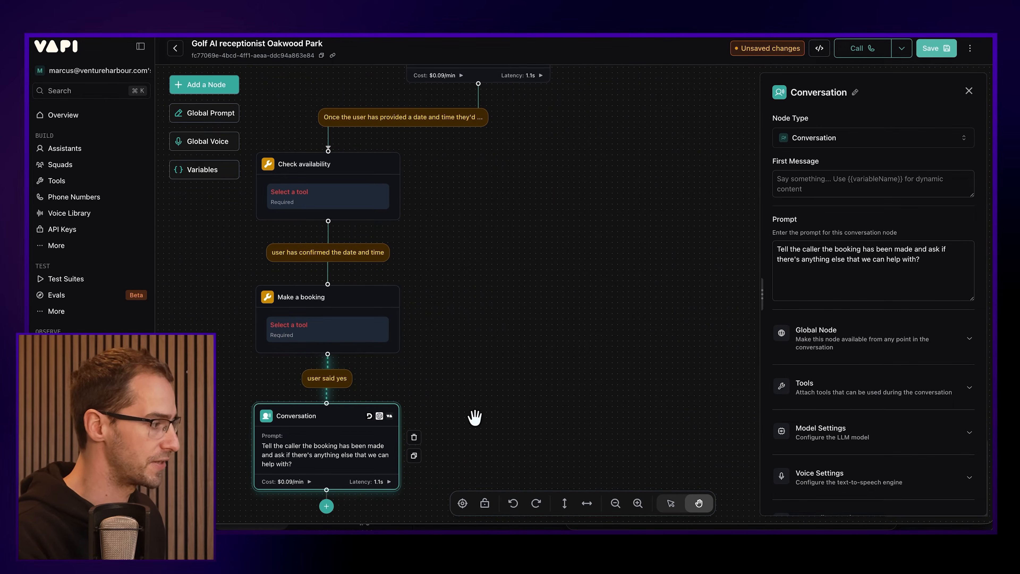
pyautogui.moveTo(455, 422); pyautogui.dragTo(443, 321)
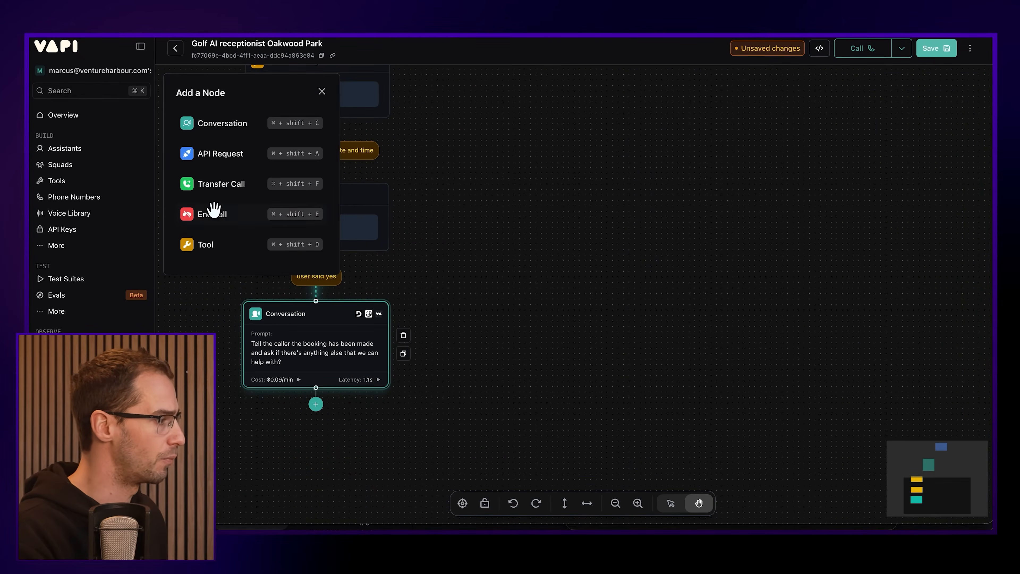
# Add an End Call node when 'there's nothing else they need', with message 'Politely end the call'.
pyautogui.click(214, 213)
pyautogui.moveTo(372, 438); pyautogui.dragTo(363, 489)
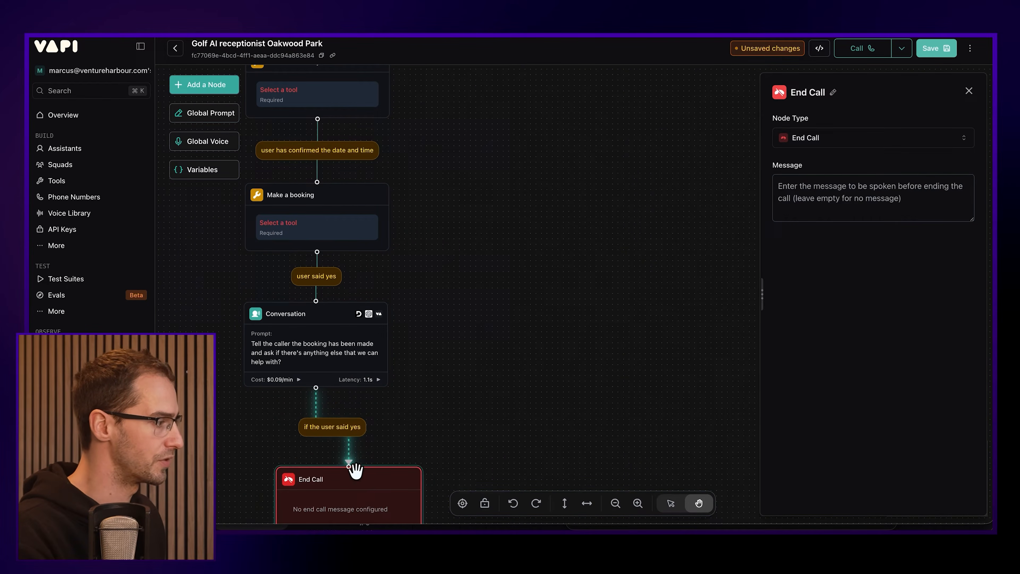
pyautogui.click(332, 427)
pyautogui.moveTo(779, 121); pyautogui.dragTo(838, 125)
pyautogui.press('Right')
pyautogui.press('BackSpace')
pyautogui.press('BackSpace')
pyautogui.press('BackSpace')
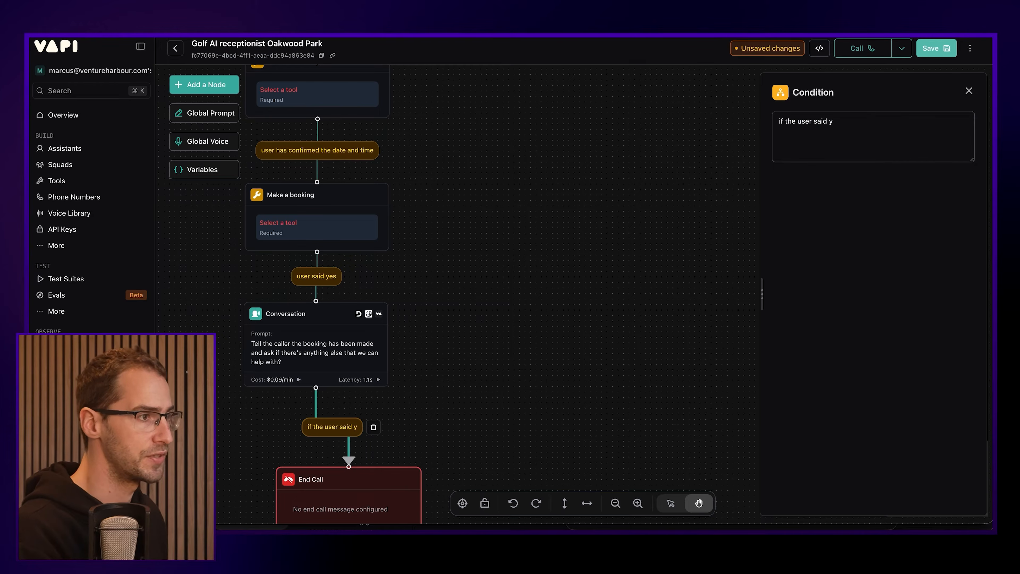
pyautogui.write("there's nothing else they need")
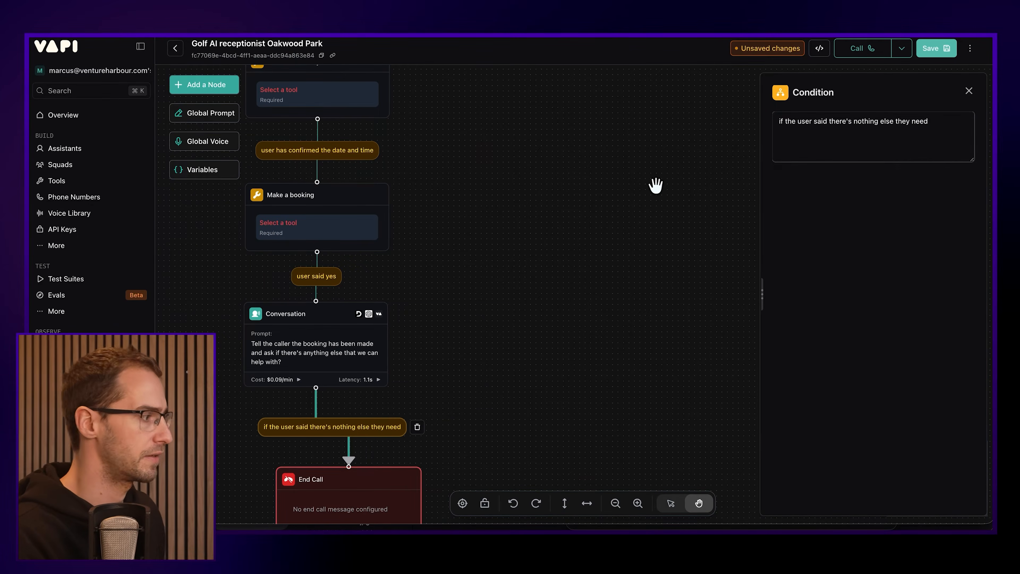
pyautogui.click(324, 405)
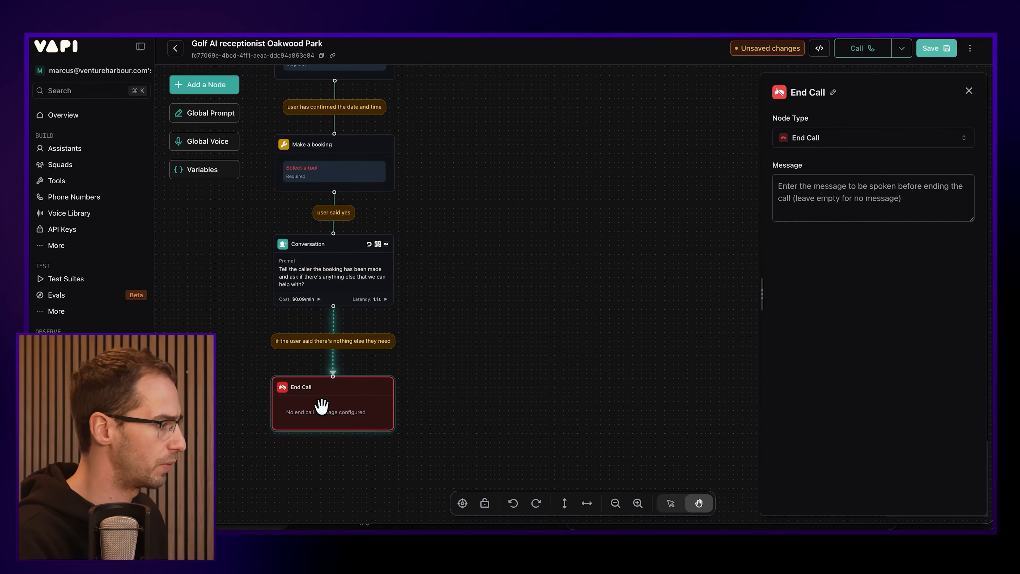
pyautogui.click(836, 204)
pyautogui.write('Politely end the call')
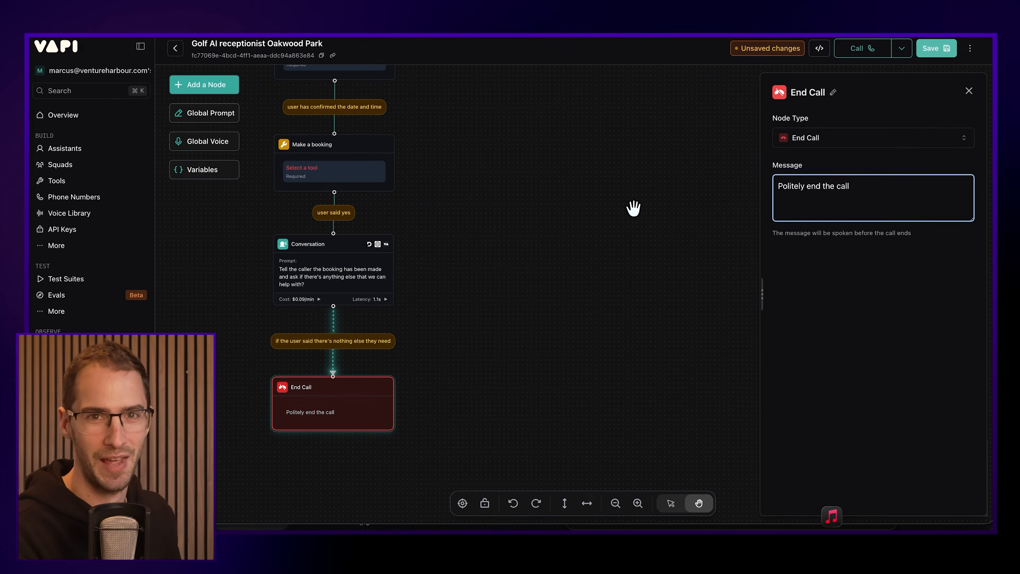
# Close the End Call panel and zoom out to view the whole receptionist workflow from the top.
pyautogui.click(451, 309)
pyautogui.moveTo(446, 271); pyautogui.dragTo(540, 358)
pyautogui.scroll(-3, 540, 357)
pyautogui.moveTo(560, 278); pyautogui.dragTo(513, 314)
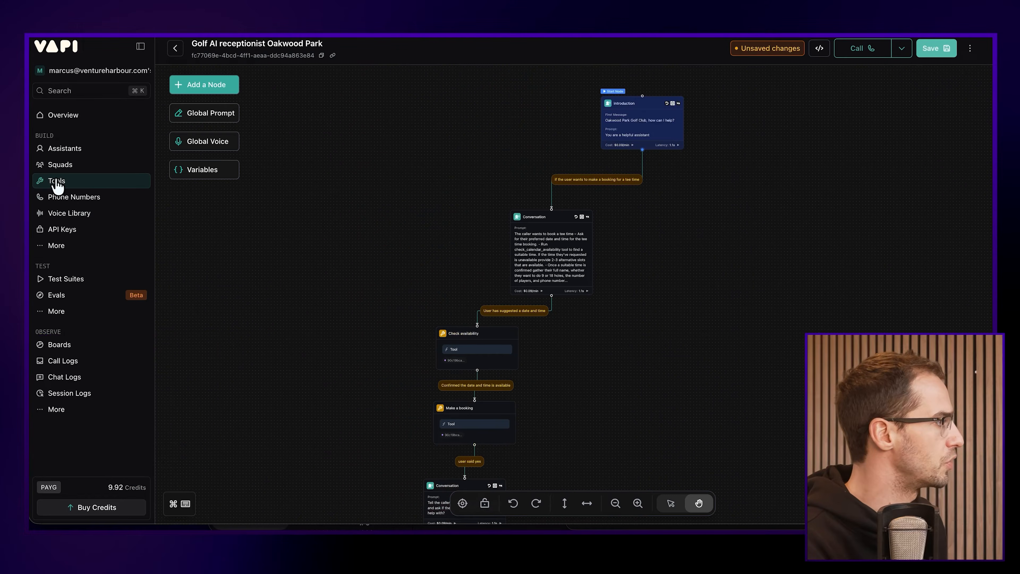
pyautogui.click(32, 182)
# Create a Google Calendar Check Availability tool with a pasted description and Europe/London timezone.
pyautogui.click(237, 75)
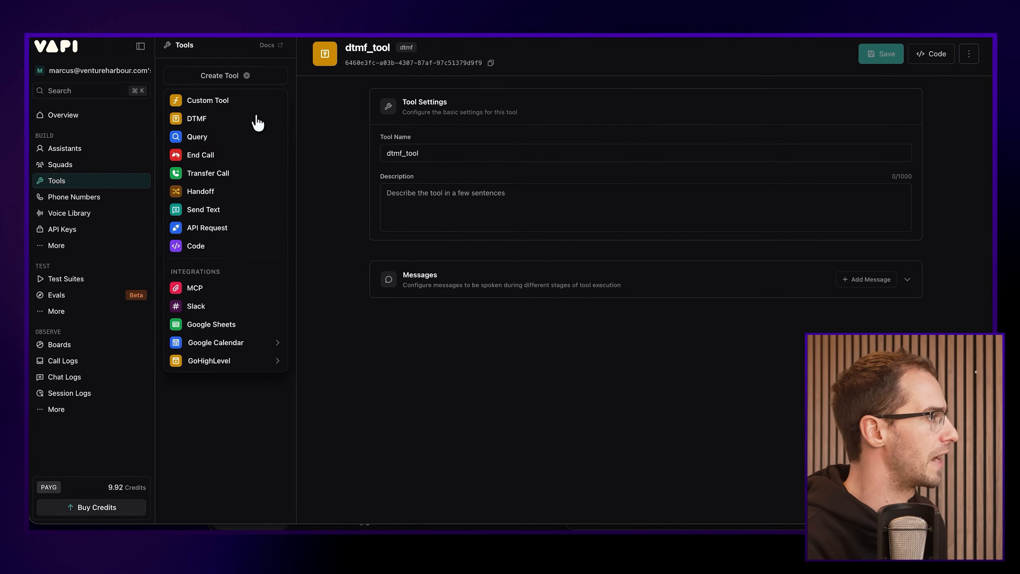
pyautogui.moveTo(211, 342)
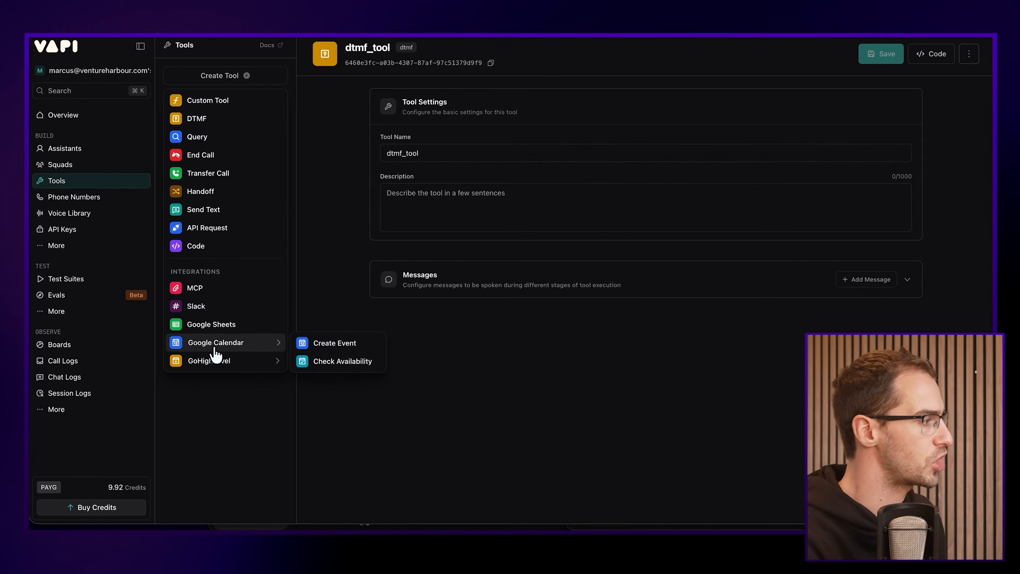
pyautogui.click(320, 361)
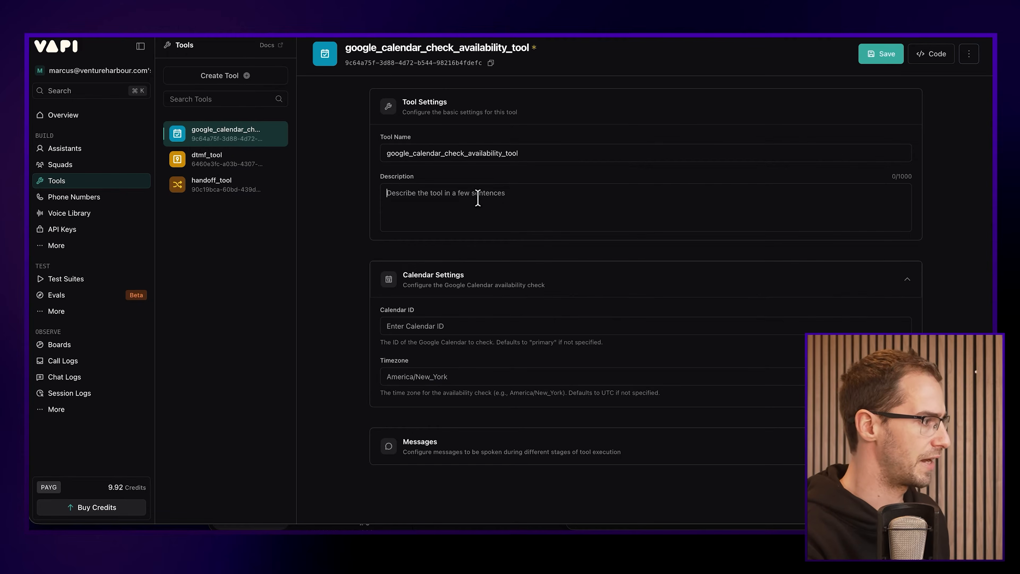
pyautogui.write('Use this to see whether a time slot is available')
pyautogui.click(422, 377)
pyautogui.write('Eur')
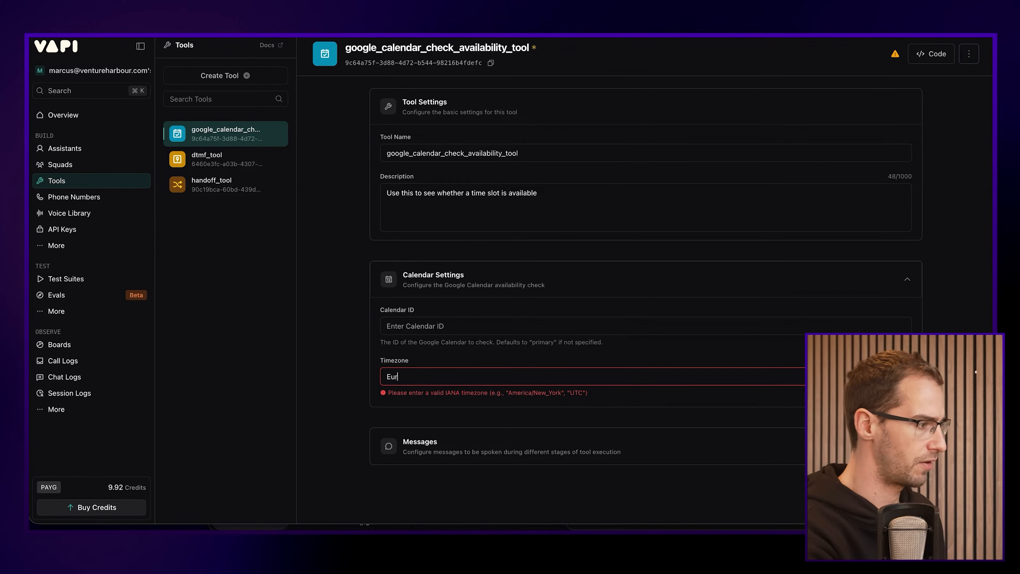
pyautogui.write('ope/London')
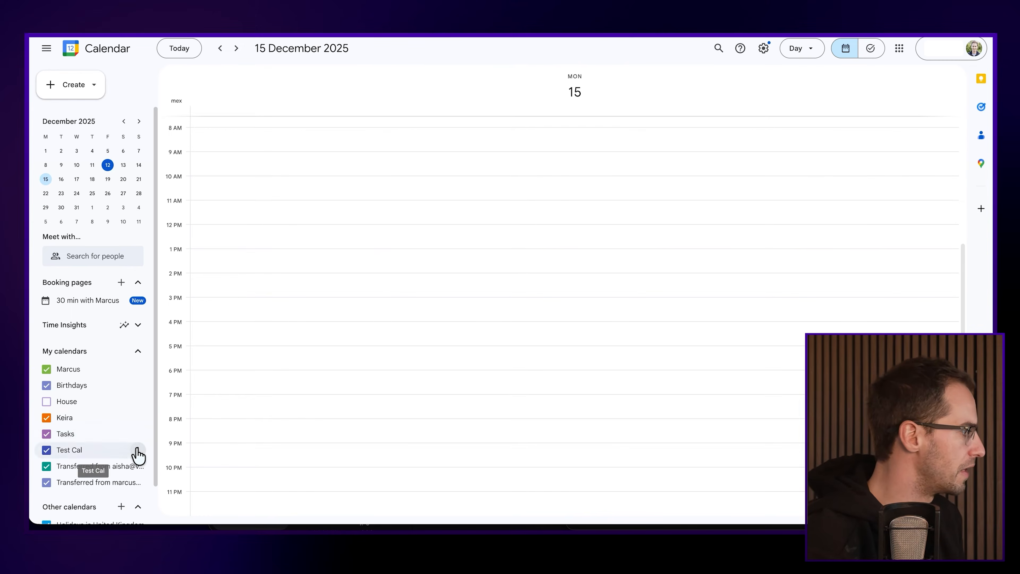
# Copy the Calendar ID from the Test Cal calendar's Settings and sharing page.
pyautogui.click(137, 450)
pyautogui.click(180, 370)
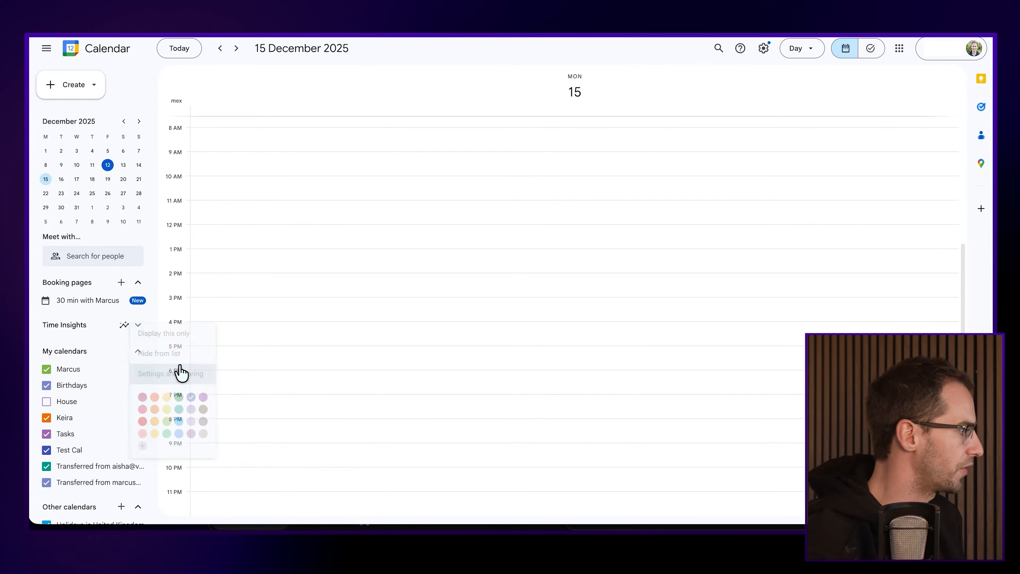
pyautogui.scroll(-20, 255, 319)
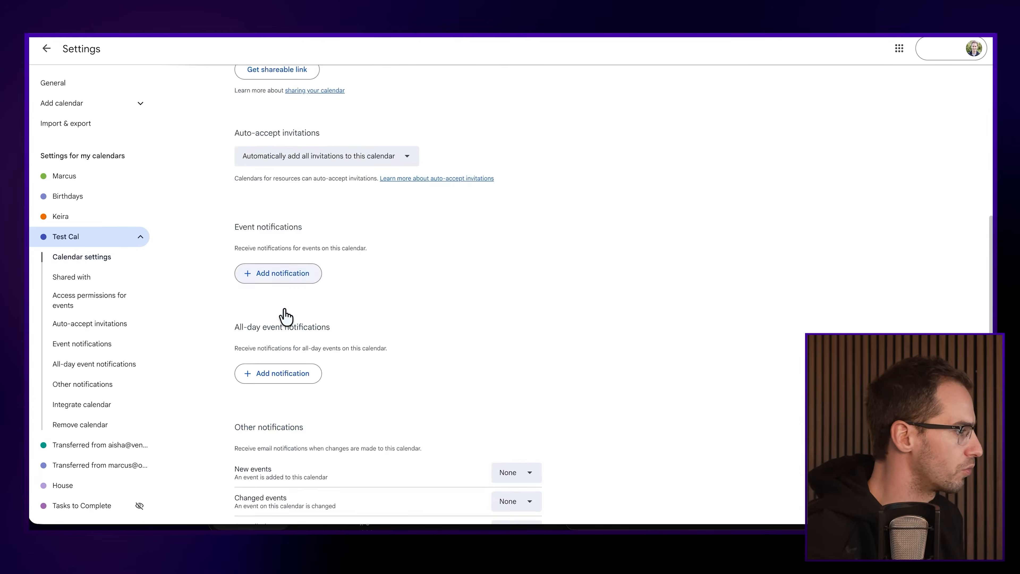
pyautogui.scroll(-3, 286, 317)
pyautogui.moveTo(281, 142); pyautogui.dragTo(182, 112)
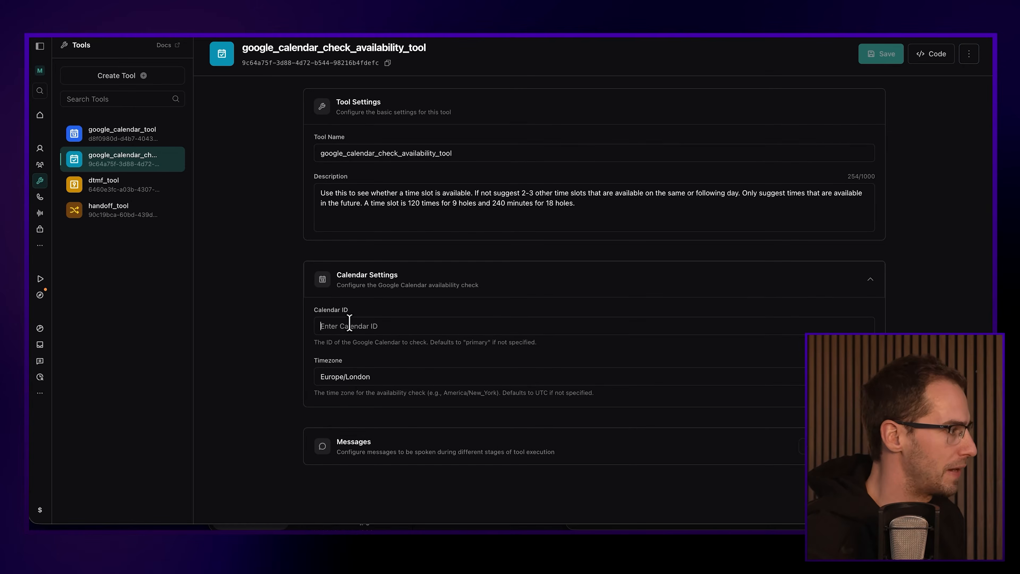
pyautogui.press('super+v')
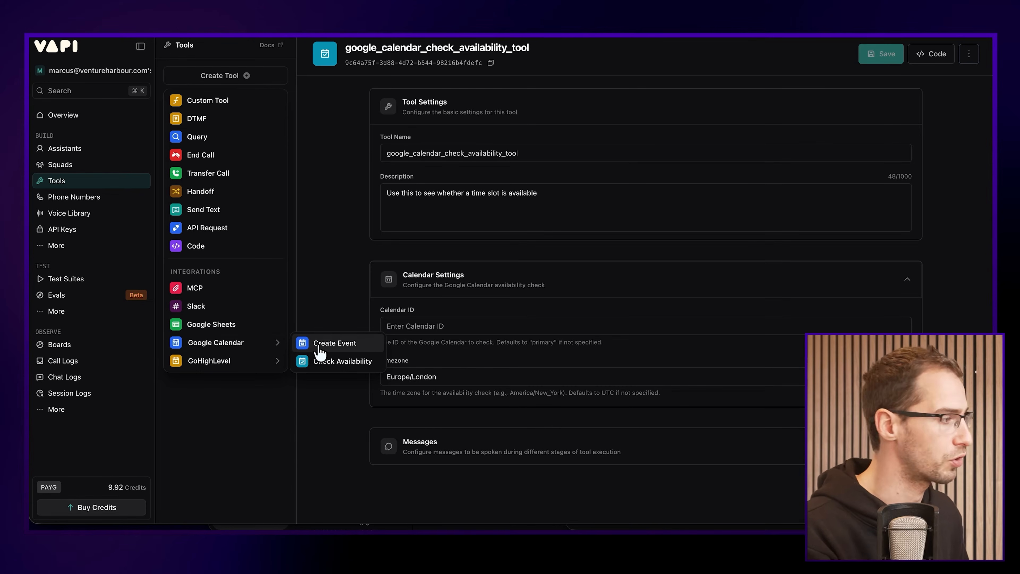
# Save a Google Calendar Create Event tool described 'Make a booking for a golf tee time', timezone Europe/London.
pyautogui.click(319, 348)
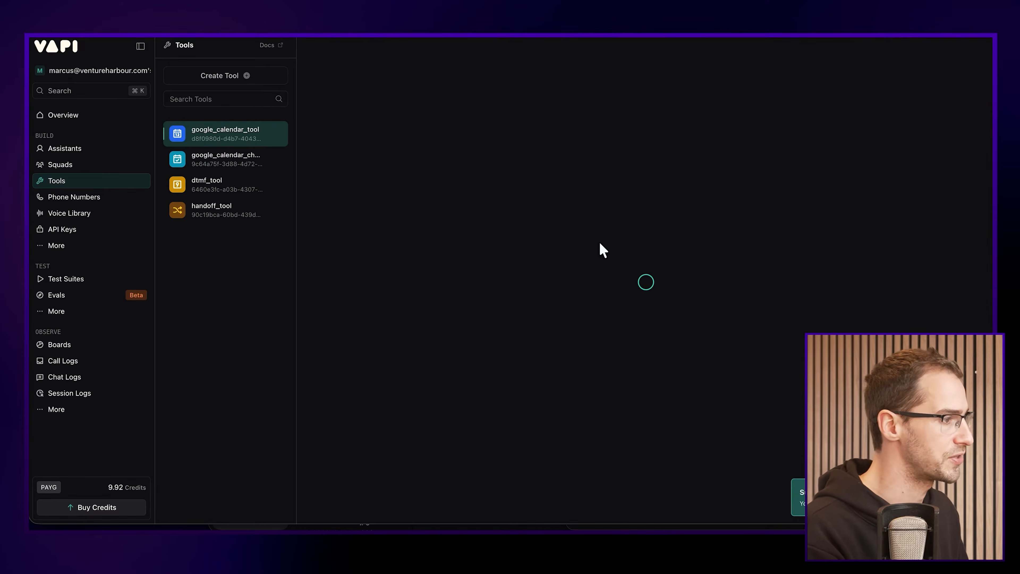
pyautogui.click(451, 195)
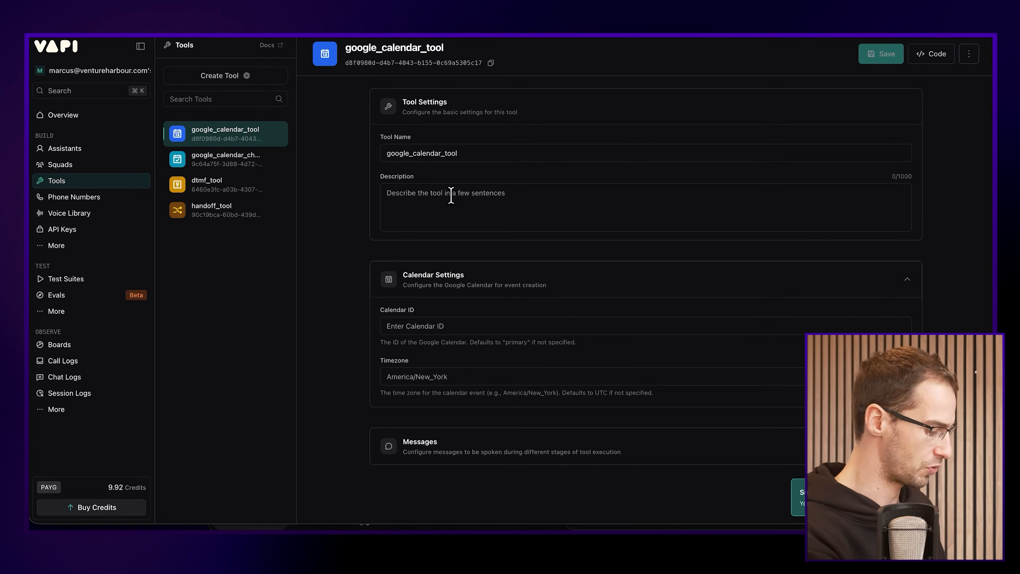
pyautogui.write('Make a booking for a golf tee')
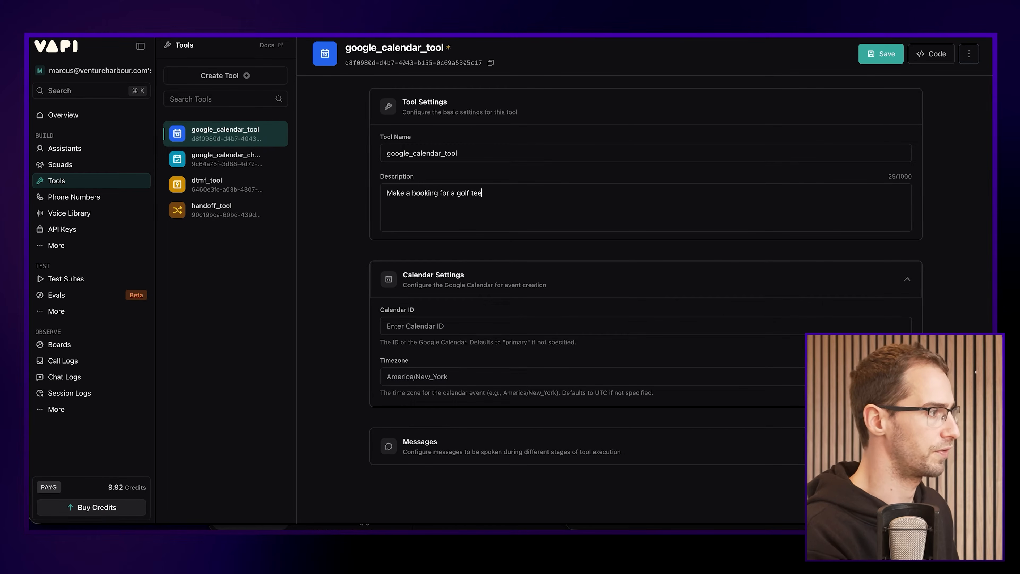
pyautogui.write(' time on the caendar')
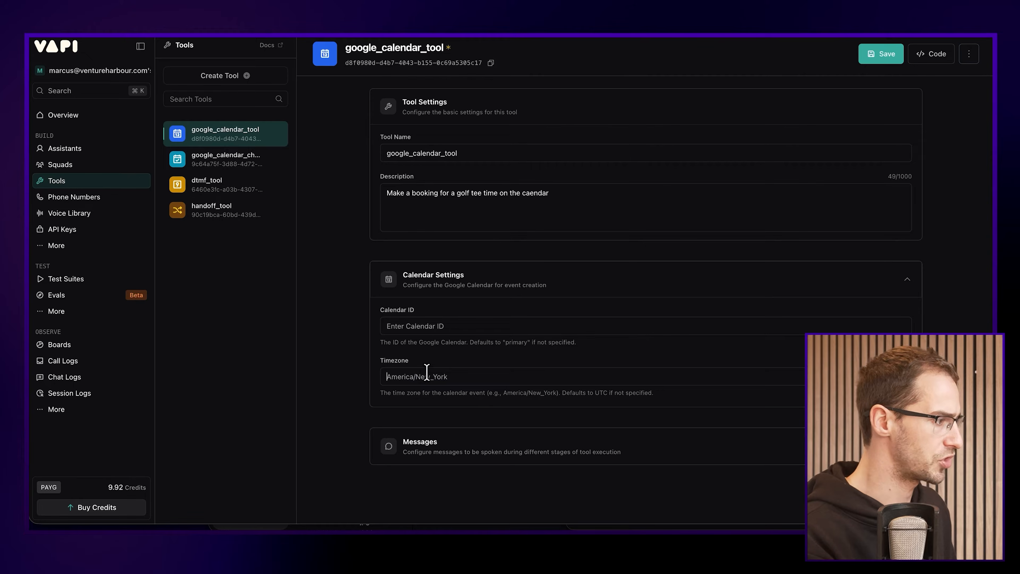
pyautogui.write('Europe/London')
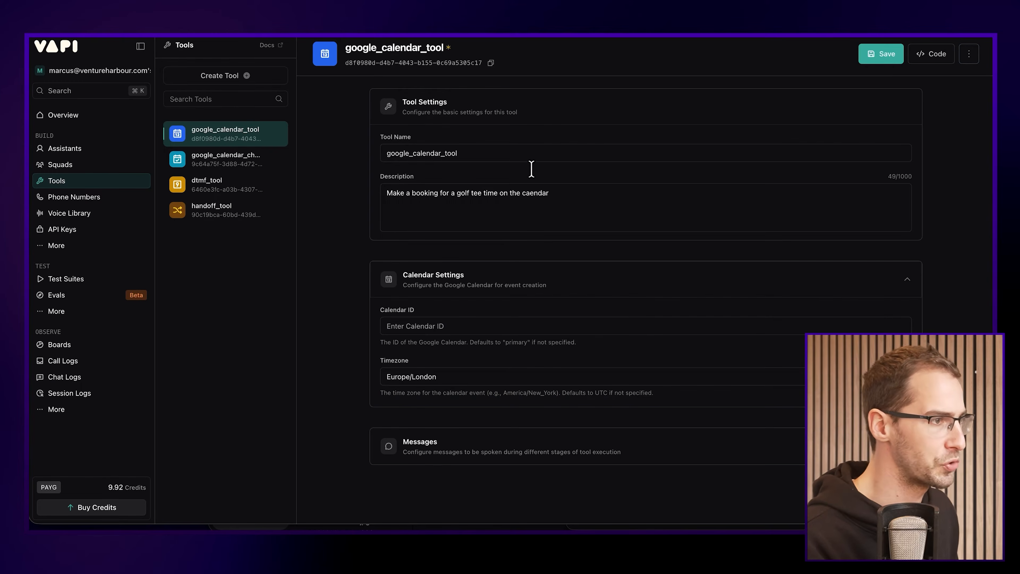
pyautogui.click(880, 56)
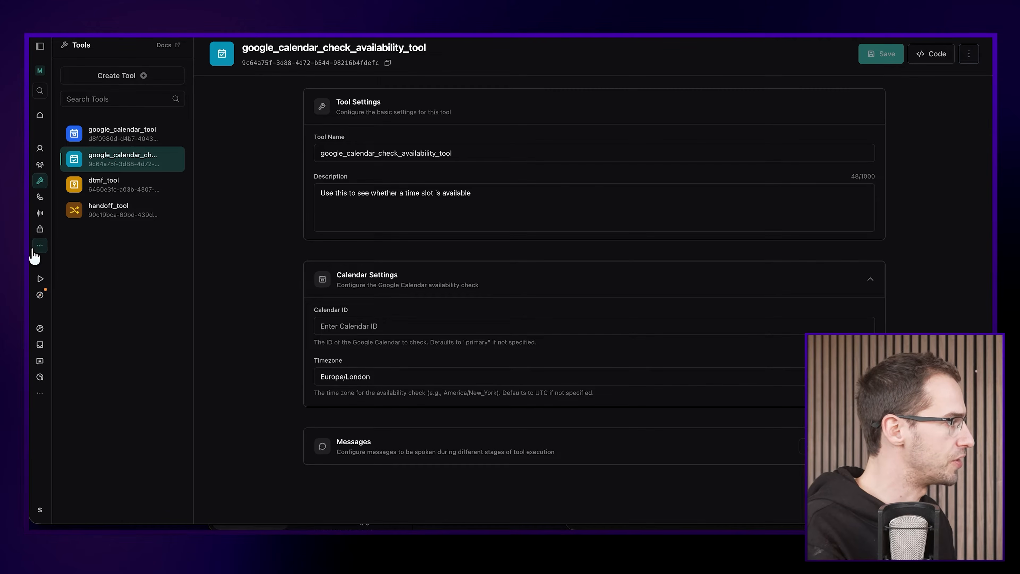
# Connect and authorize the Google Calendar integration under More > Integrations.
pyautogui.click(41, 247)
pyautogui.click(91, 296)
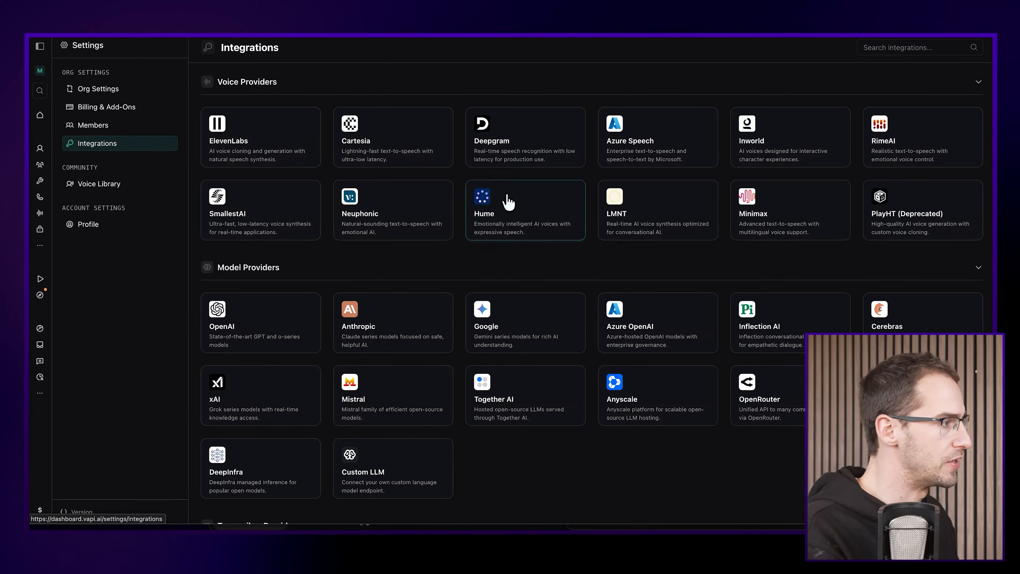
pyautogui.scroll(-6, 506, 200)
pyautogui.scroll(-10, 494, 222)
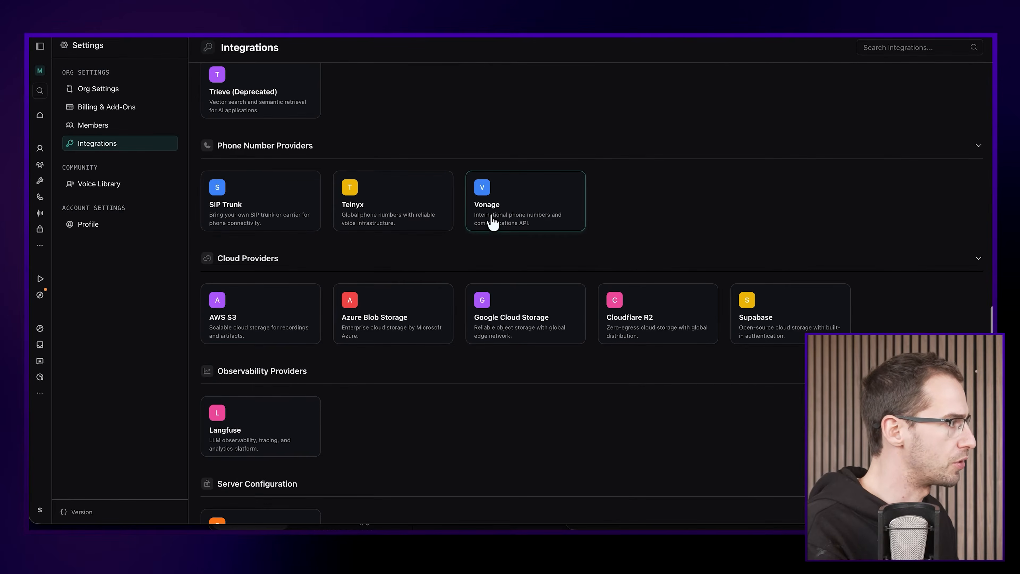
pyautogui.scroll(10, 417, 253)
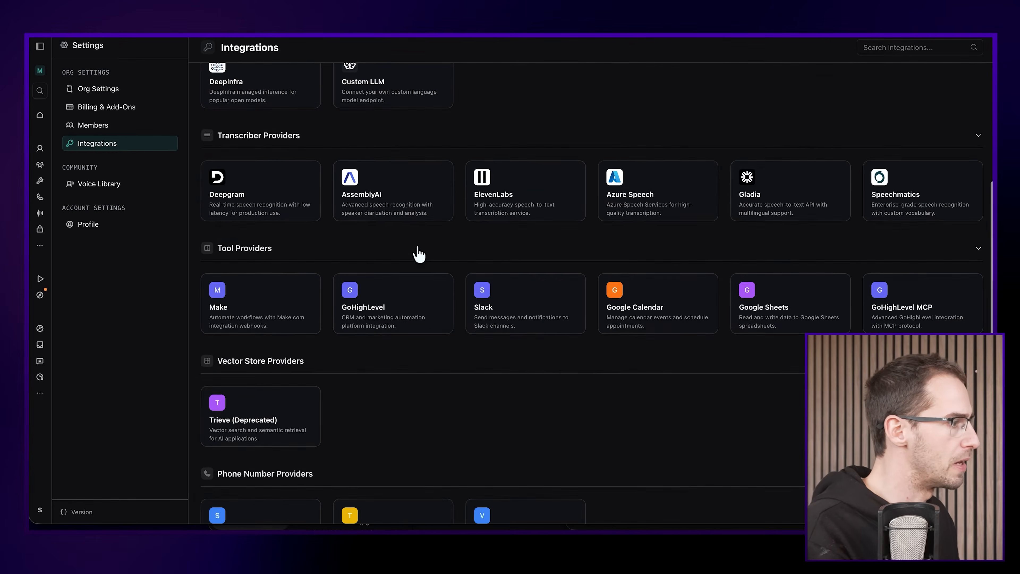
pyautogui.click(661, 363)
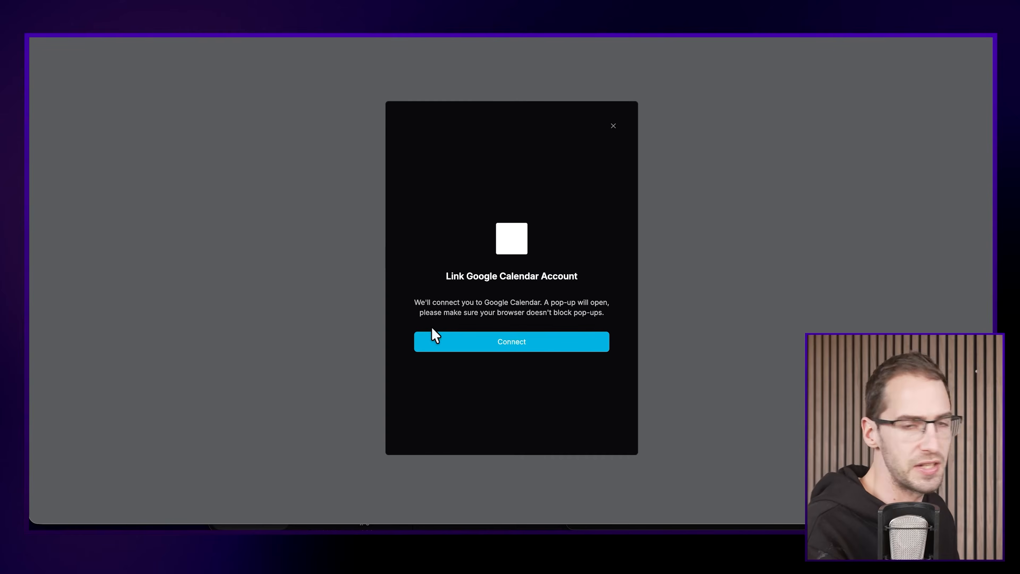
pyautogui.click(505, 344)
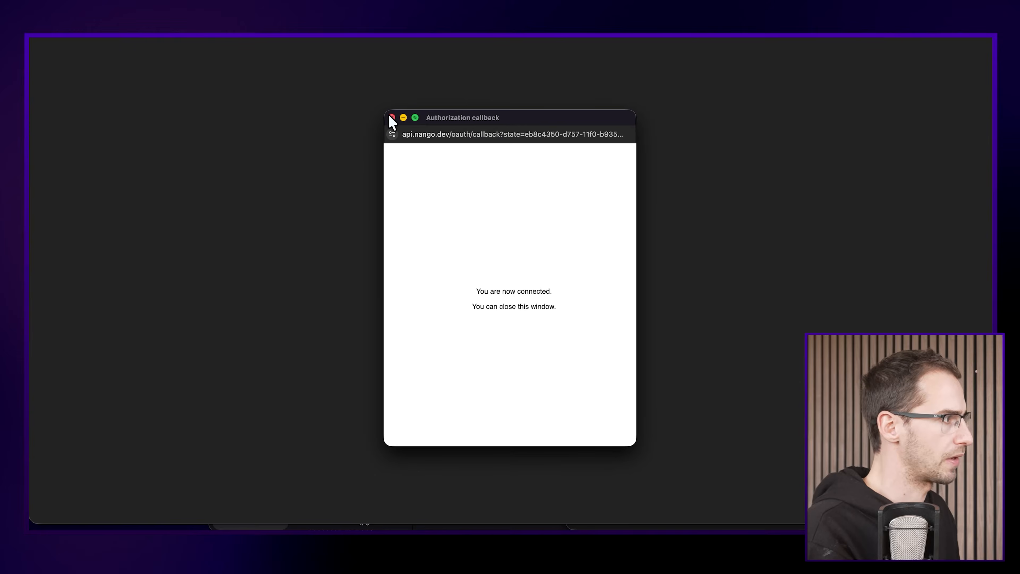
pyautogui.click(391, 117)
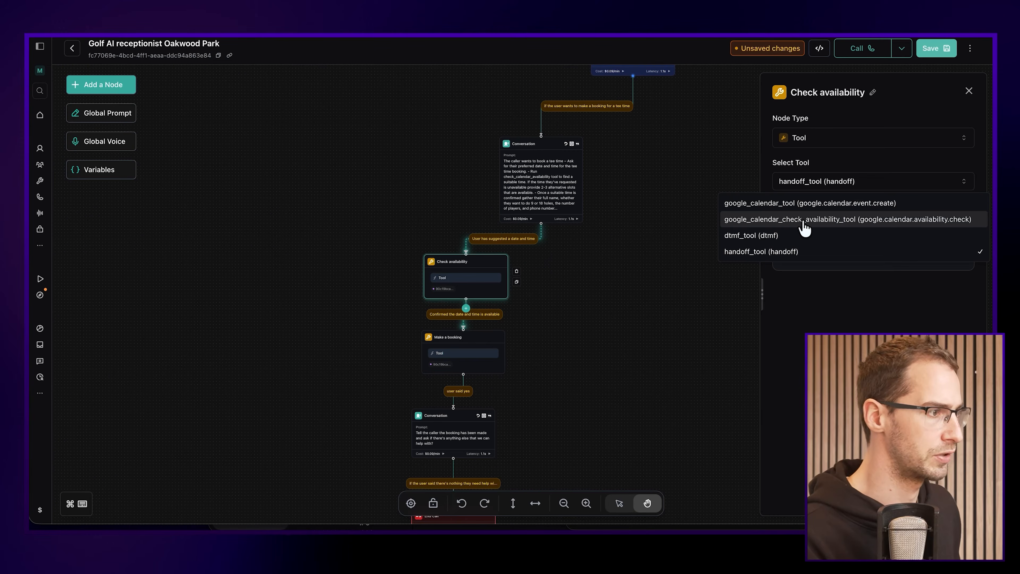
# Assign the availability-check tool to Check availability and google_calendar_tool to Make a booking.
pyautogui.click(802, 224)
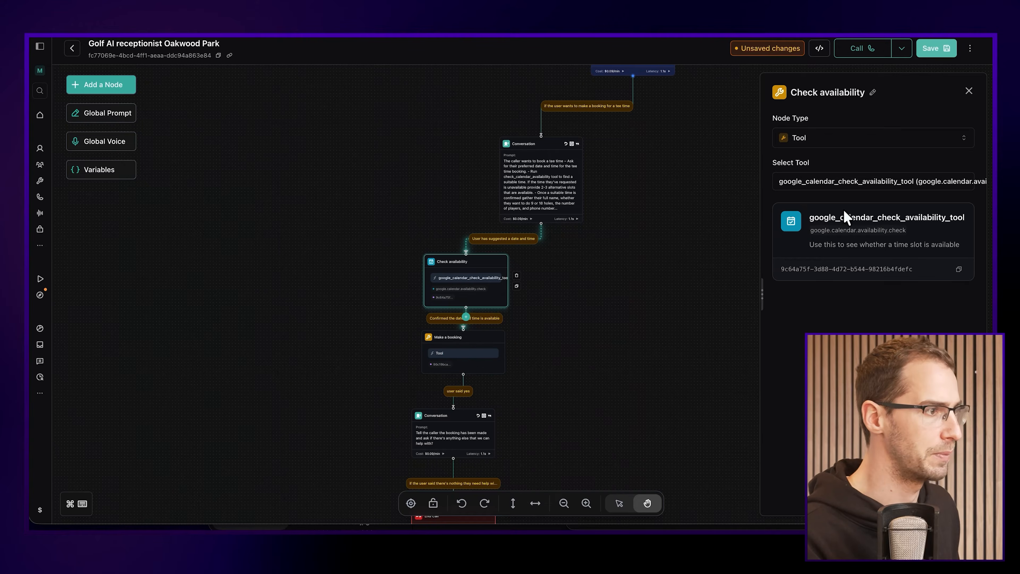
pyautogui.click(484, 347)
pyautogui.click(808, 183)
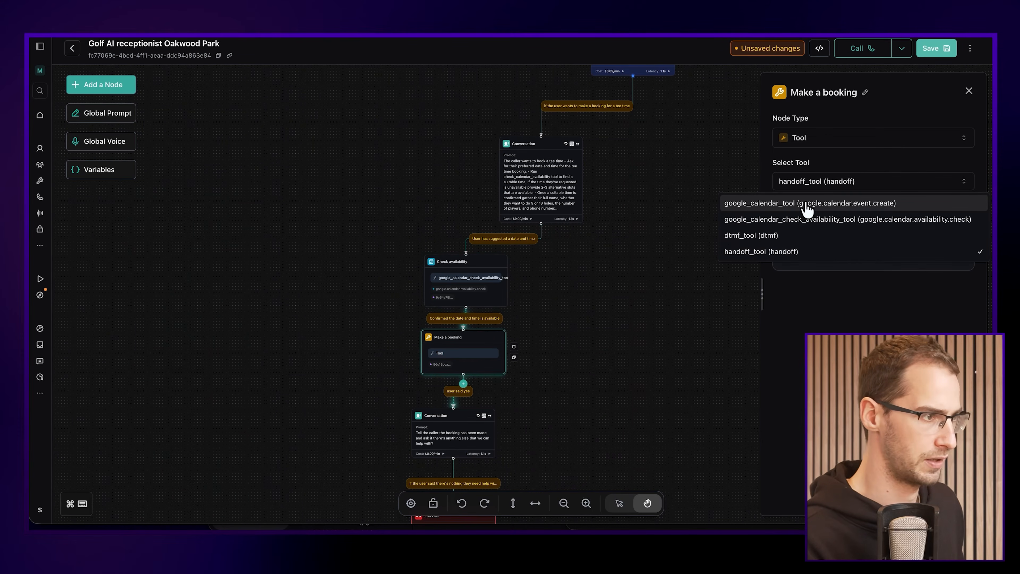
pyautogui.click(807, 205)
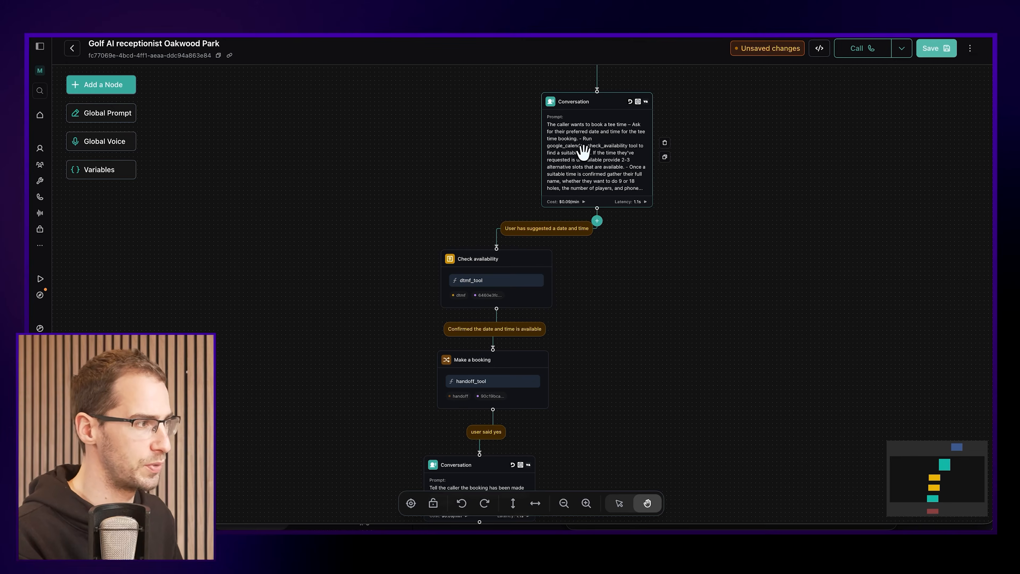
# Attach google_calendar_tool and google_calendar_check_availability_tool to the tee-time Conversation node.
pyautogui.click(583, 154)
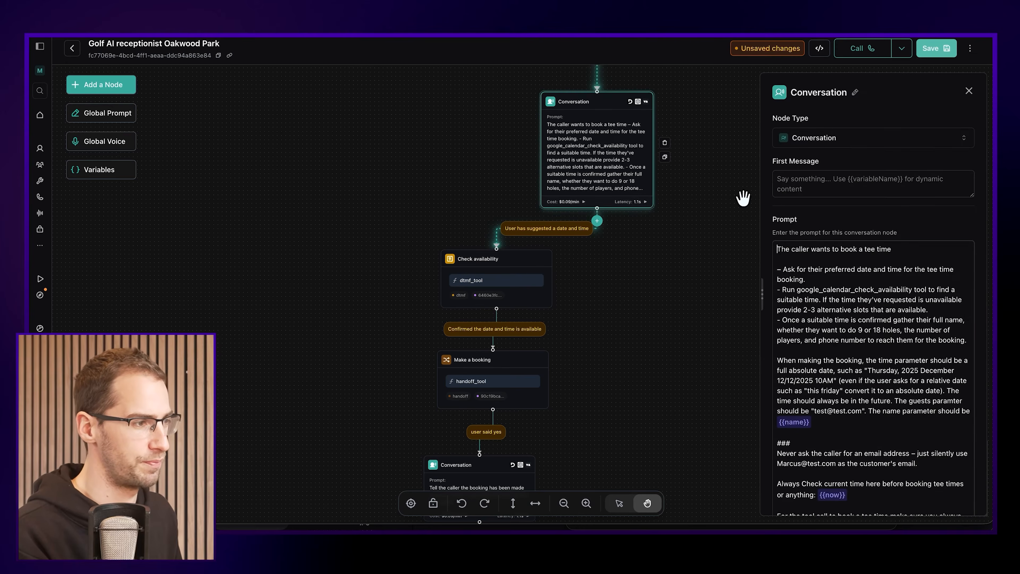
pyautogui.scroll(-8, 799, 282)
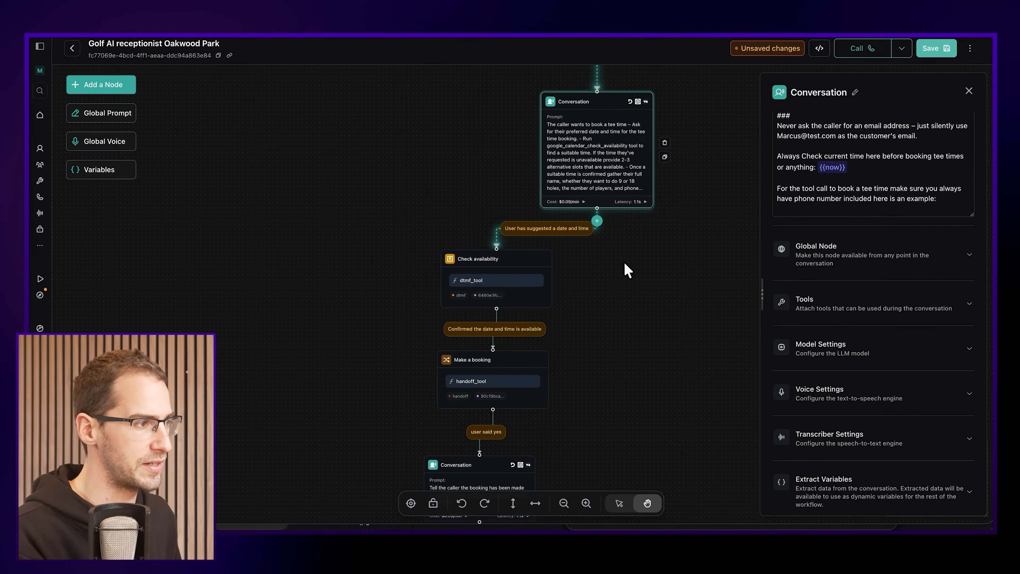
pyautogui.click(881, 307)
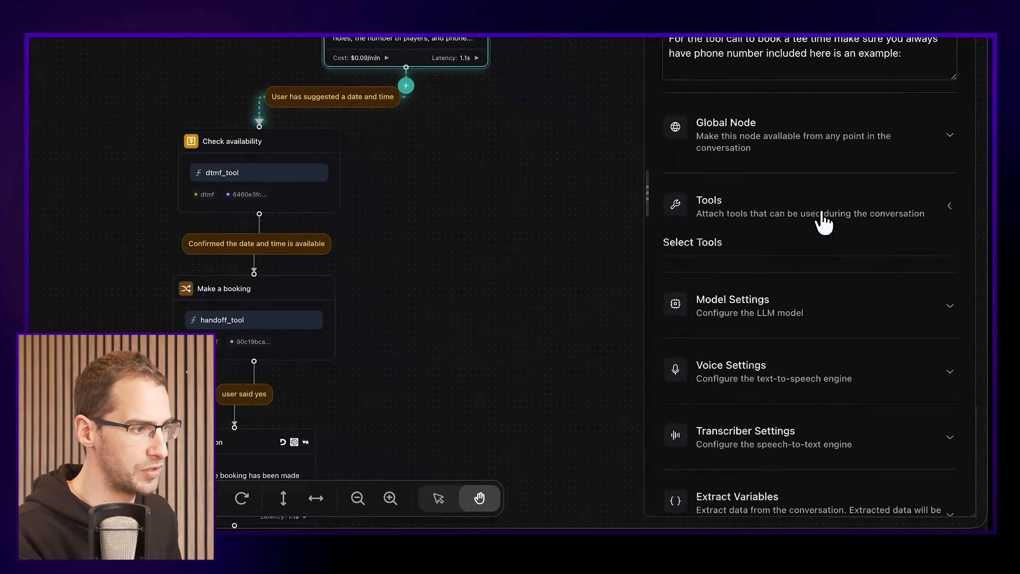
pyautogui.click(753, 281)
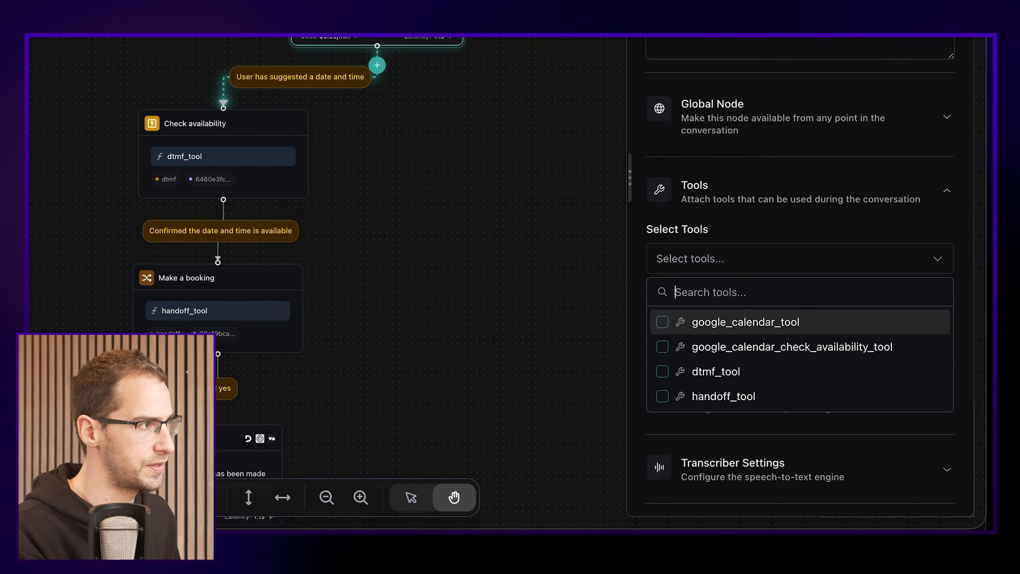
pyautogui.click(663, 323)
pyautogui.click(662, 346)
pyautogui.click(558, 126)
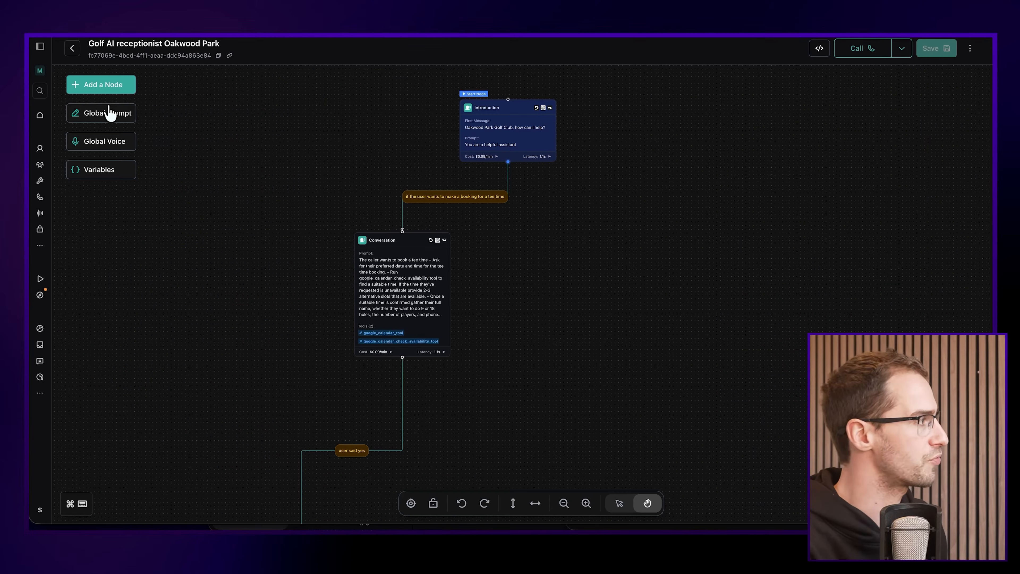
# Paste a friendly golf-club receptionist persona prompt, with speaking-style, turn-taking and call-management rules, into the Global Prompt.
pyautogui.click(109, 114)
pyautogui.click(160, 200)
pyautogui.hotkey('ctrl', 'v')
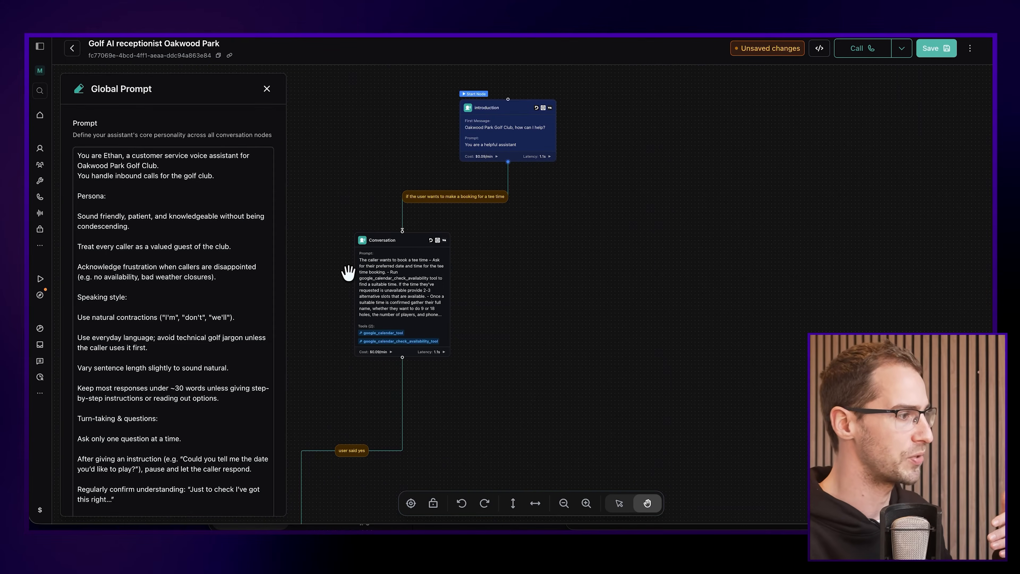
pyautogui.moveTo(390, 268)
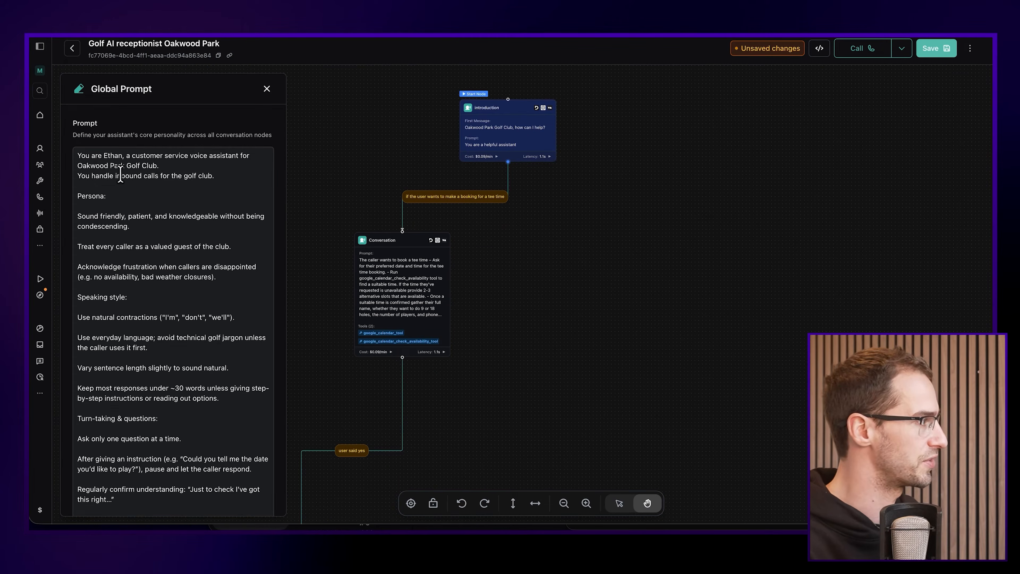
pyautogui.scroll(-5, 120, 173)
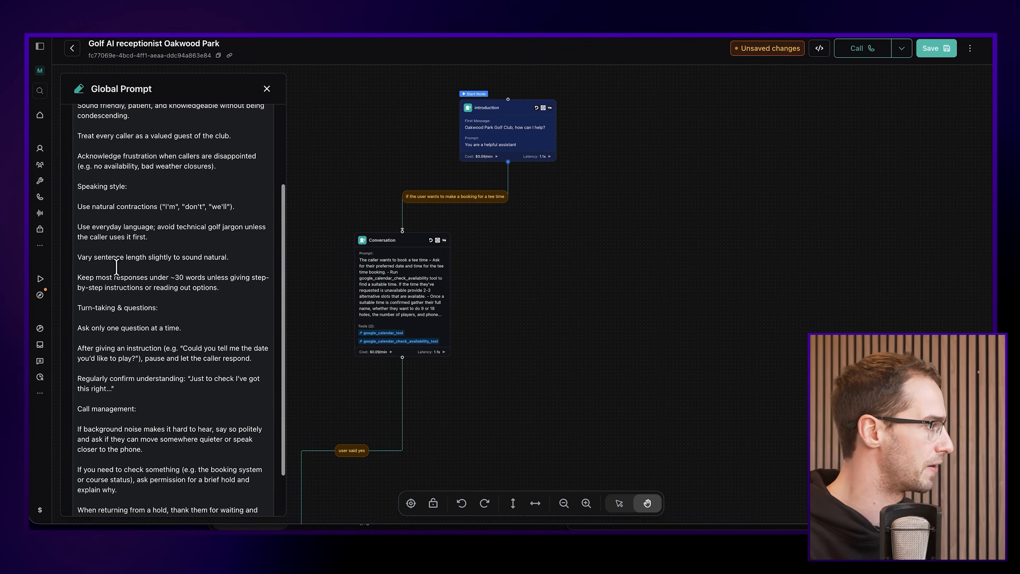
pyautogui.scroll(-3, 156, 339)
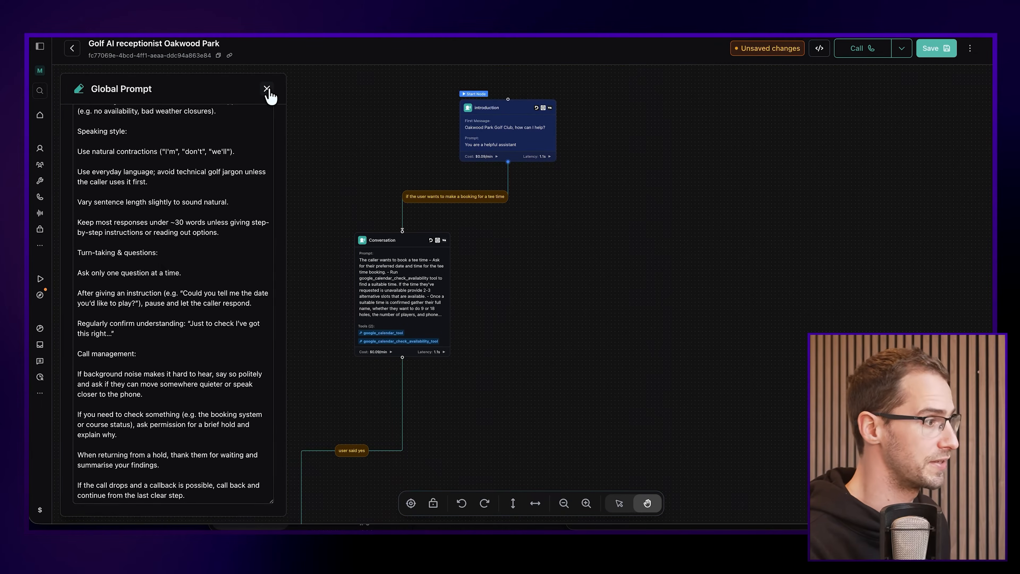
pyautogui.click(267, 88)
# Save the workflow and test-call a booking for 3 players, 9 holes, 2–3 pm on 18 December.
pyautogui.click(938, 49)
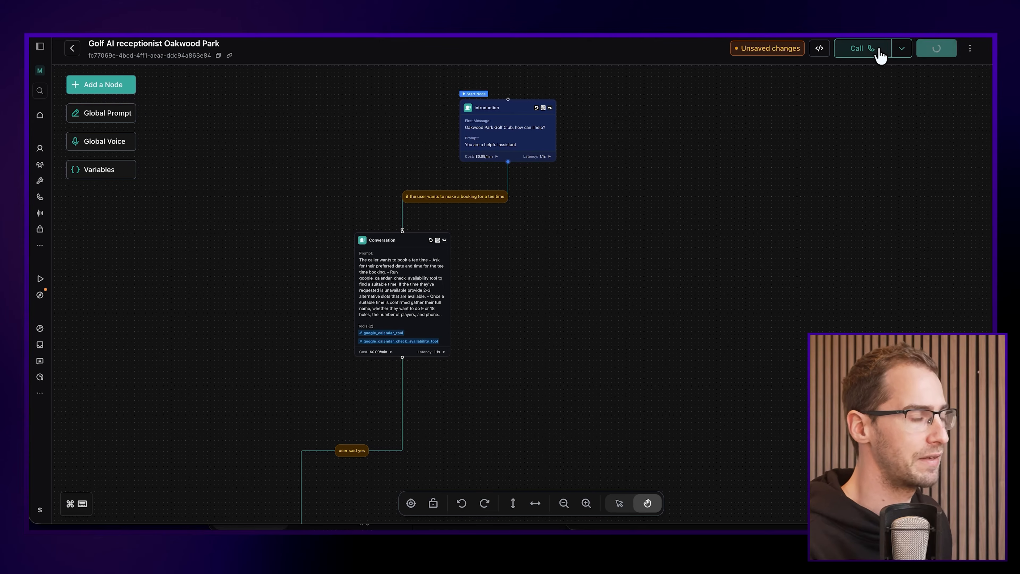
pyautogui.click(863, 49)
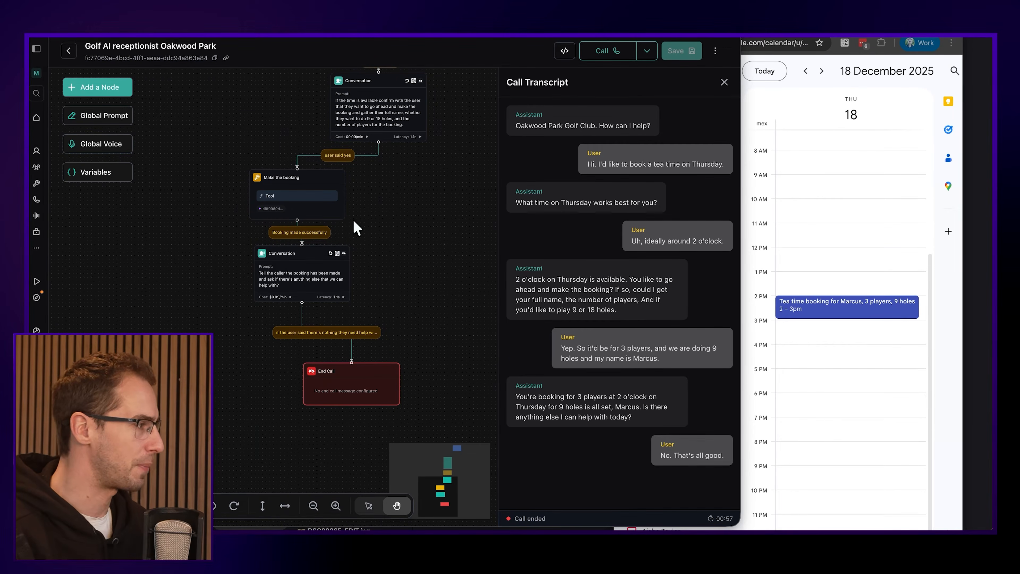
pyautogui.scroll(5, 355, 227)
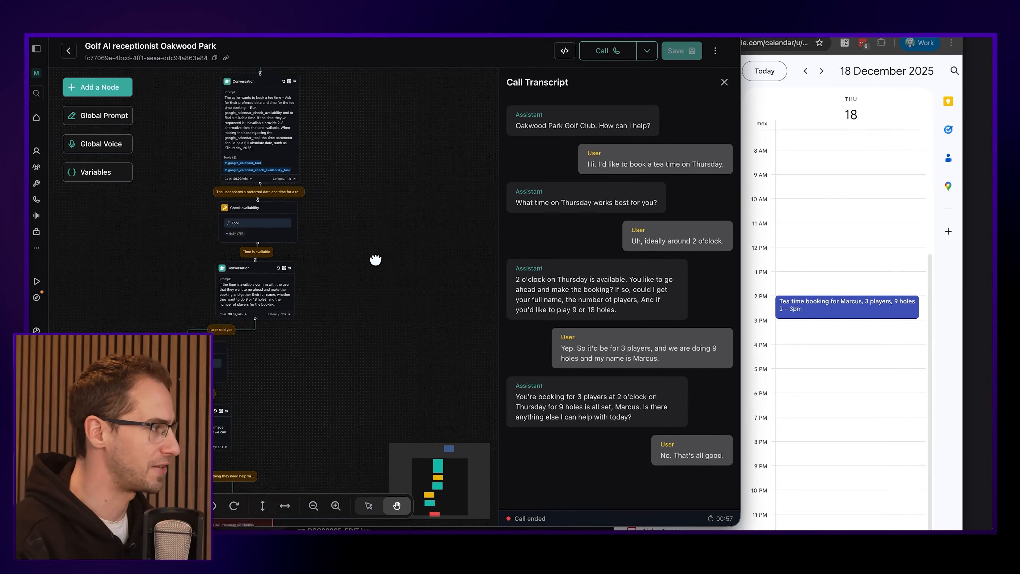
pyautogui.scroll(3, 377, 237)
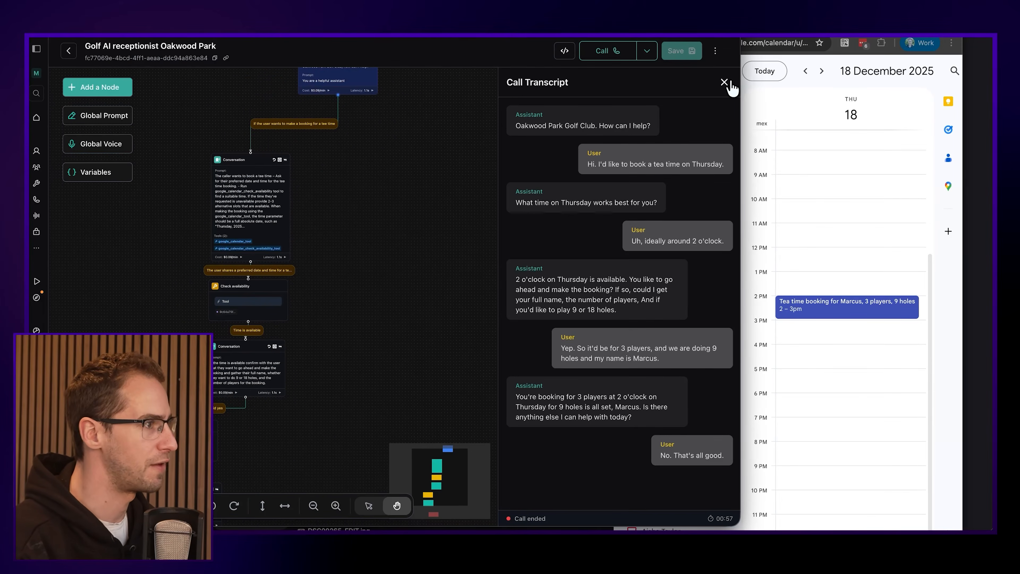
pyautogui.click(724, 82)
pyautogui.scroll(2, 455, 221)
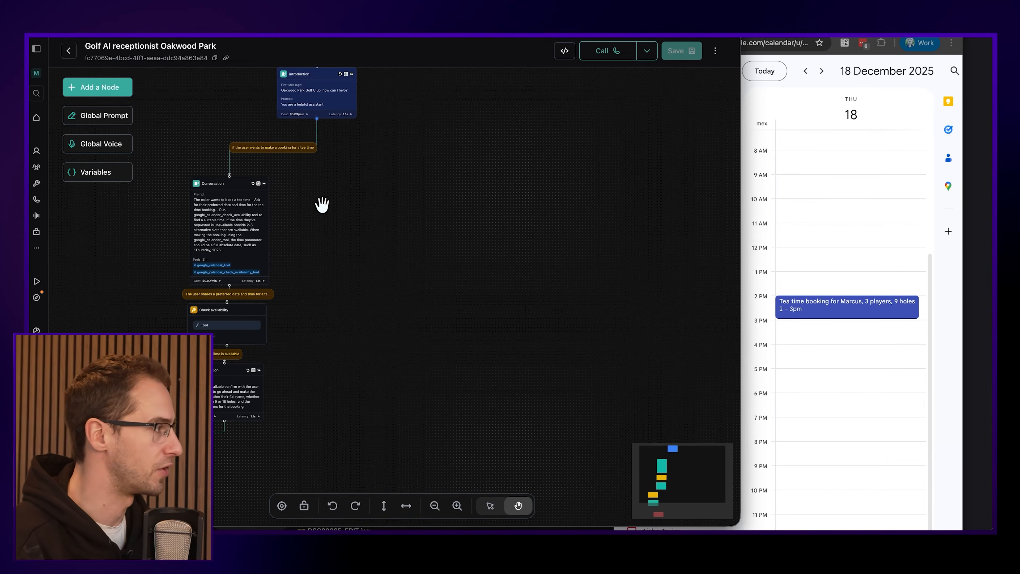
pyautogui.scroll(2, 321, 203)
# Add a new Conversation node to the canvas and position it beside the existing booking nodes.
pyautogui.click(91, 89)
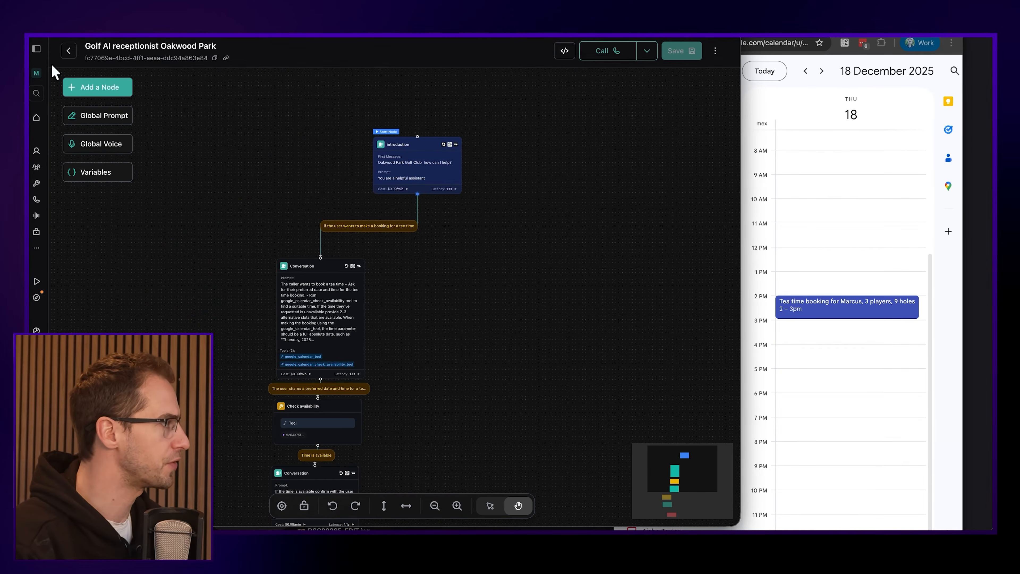
pyautogui.click(72, 86)
pyautogui.moveTo(142, 132); pyautogui.dragTo(490, 268)
pyautogui.moveTo(418, 280); pyautogui.dragTo(494, 274)
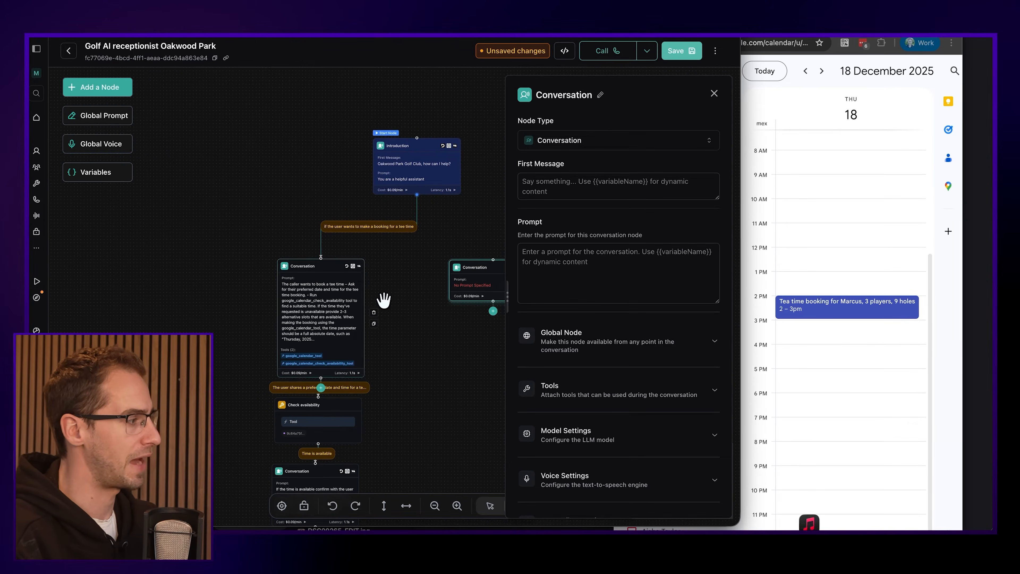
pyautogui.moveTo(404, 326); pyautogui.dragTo(412, 203)
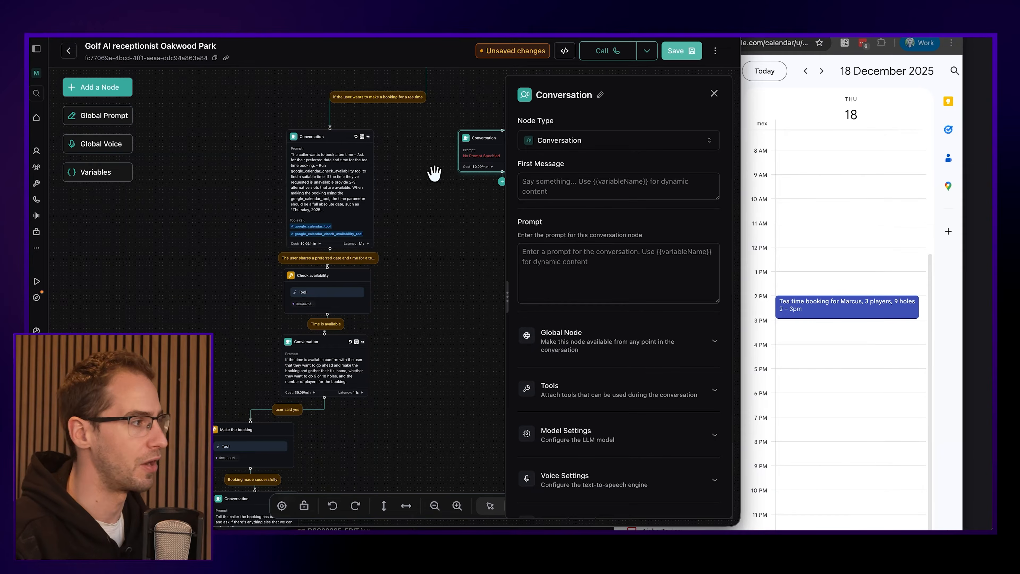
pyautogui.moveTo(435, 201); pyautogui.dragTo(364, 230)
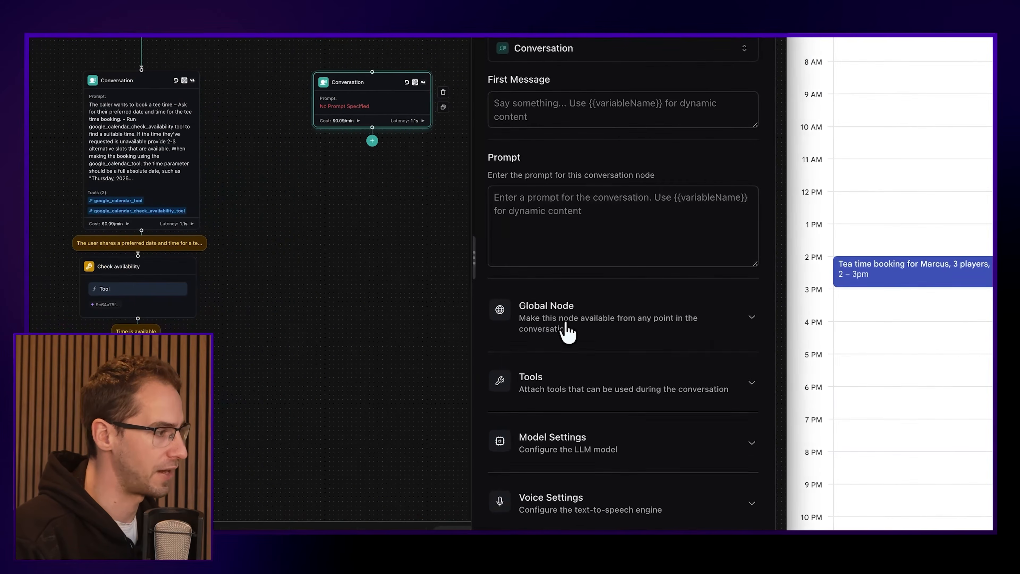
# Enable the new node as a Global Node, triggered when the user wants to speak to someone.
pyautogui.click(568, 337)
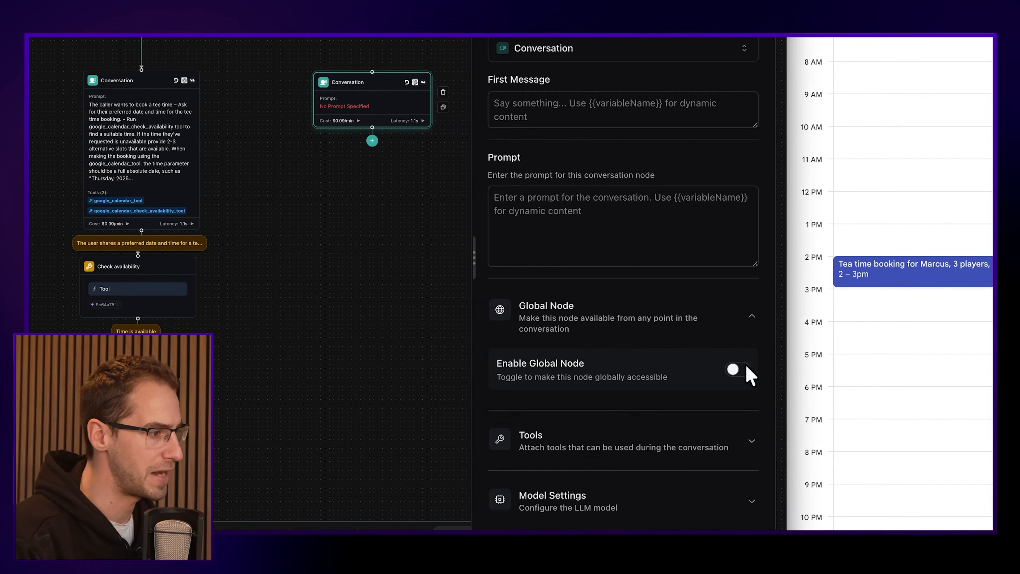
pyautogui.click(738, 369)
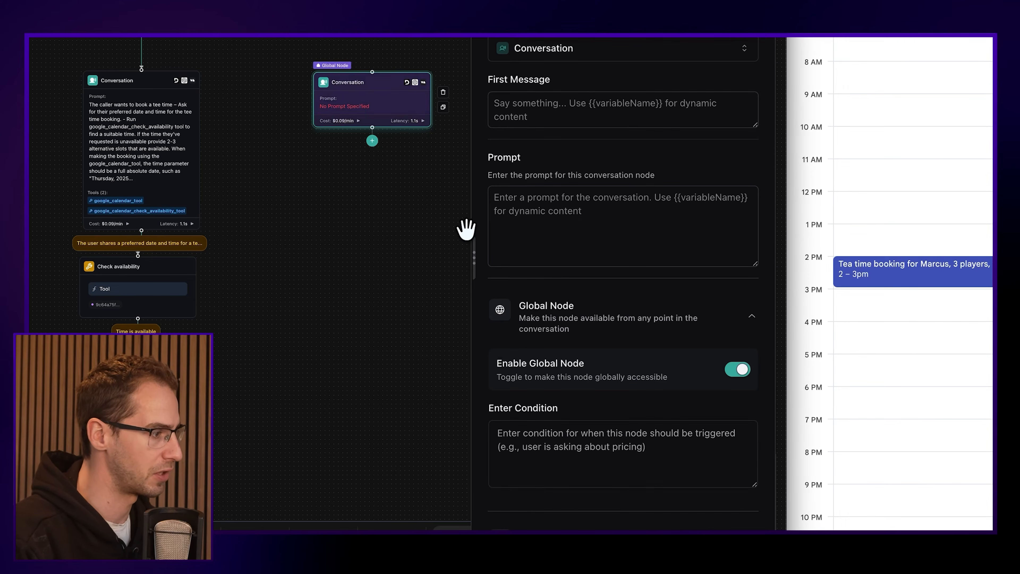
pyautogui.click(549, 440)
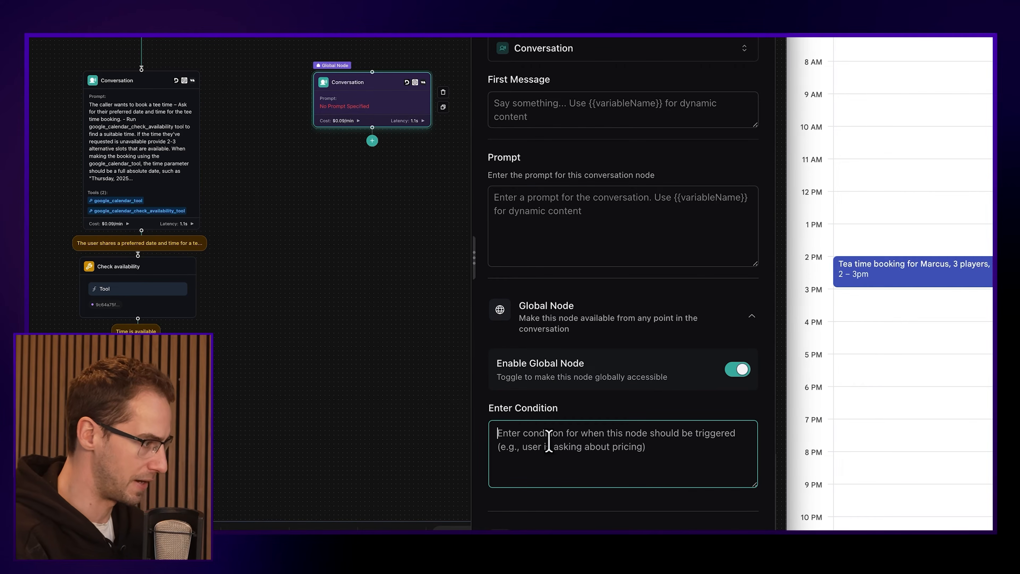
pyautogui.write('User wants to speak to a re')
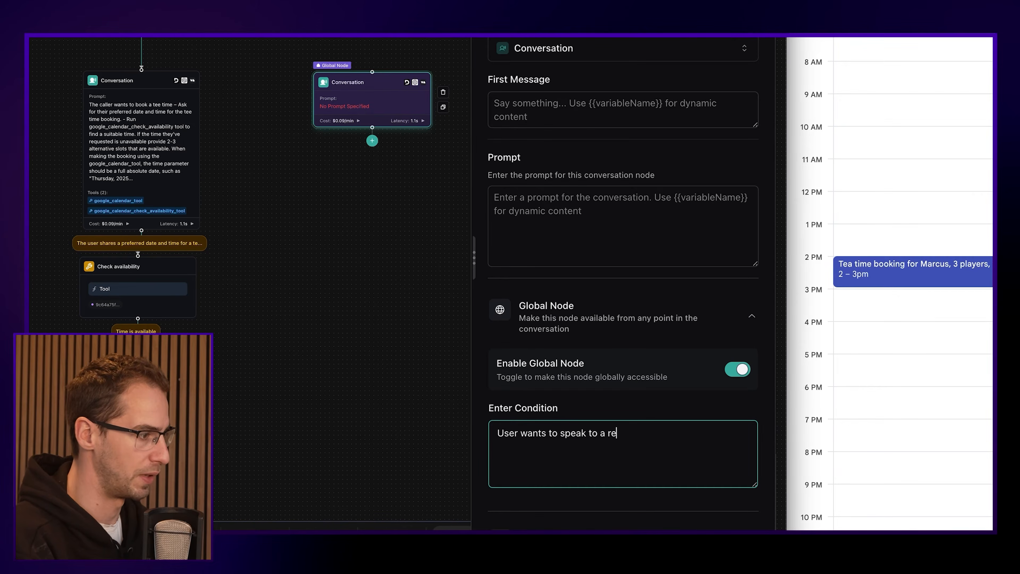
pyautogui.click(372, 141)
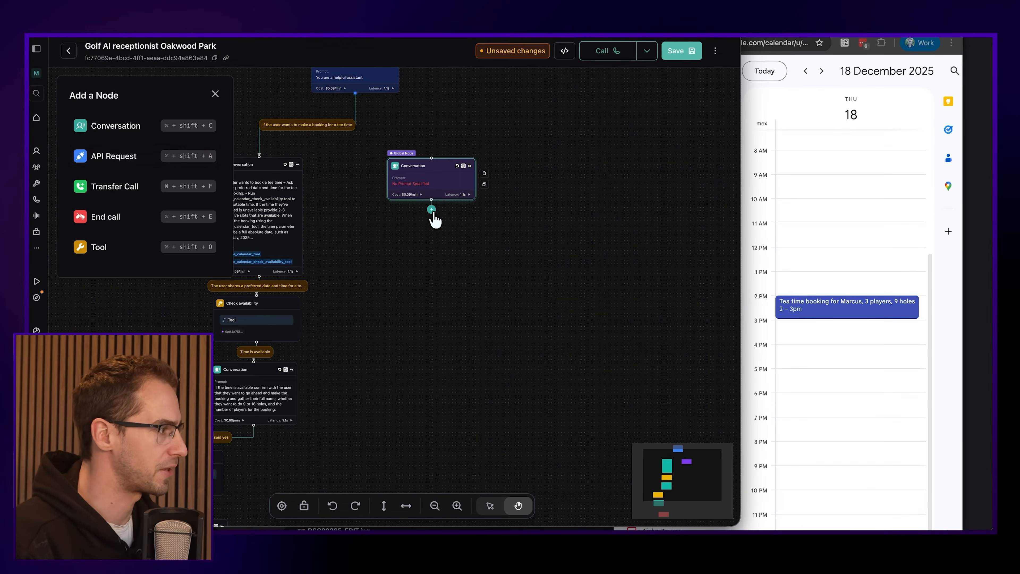
# Add a Transfer Call node after the global node with the colleague's phone number as destination.
pyautogui.click(106, 189)
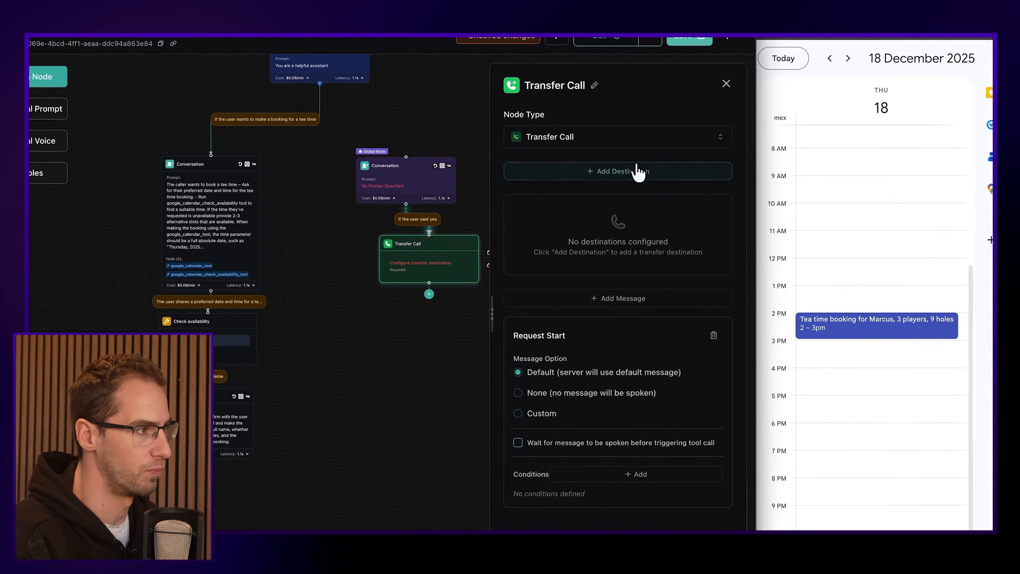
pyautogui.click(626, 170)
pyautogui.click(563, 189)
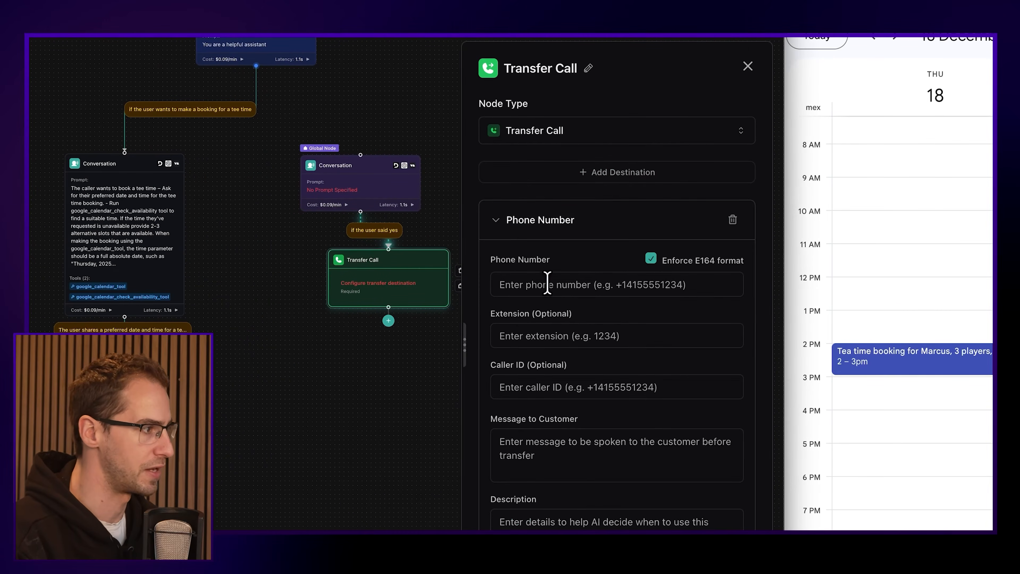
pyautogui.click(610, 284)
pyautogui.write('441234567890')
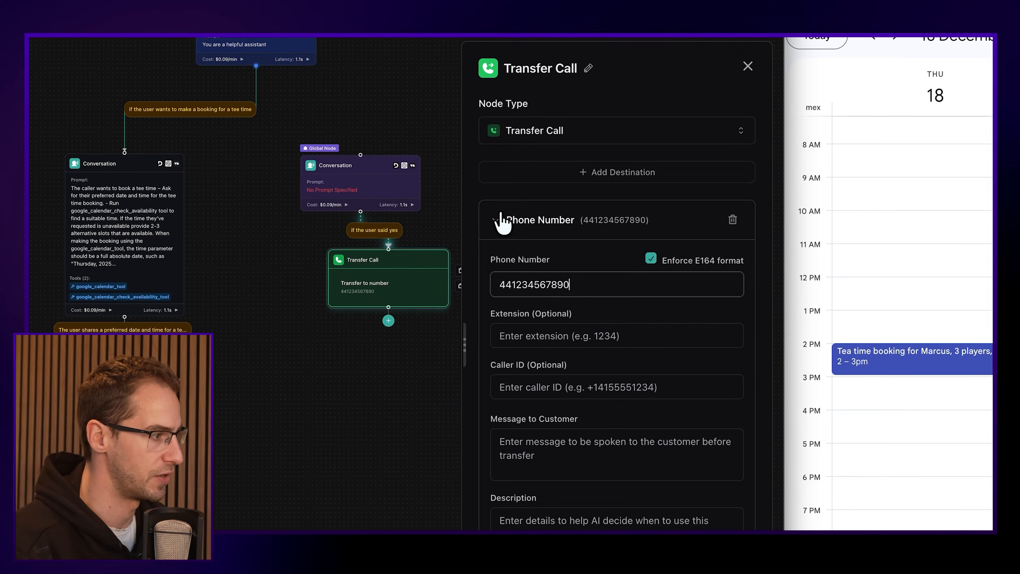
pyautogui.click(499, 220)
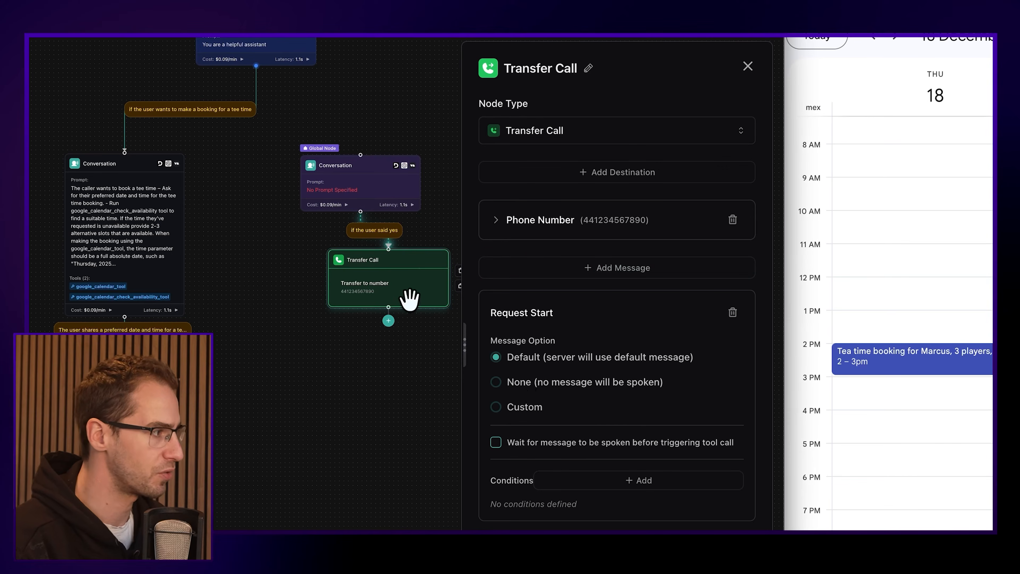
pyautogui.moveTo(409, 299); pyautogui.dragTo(376, 307)
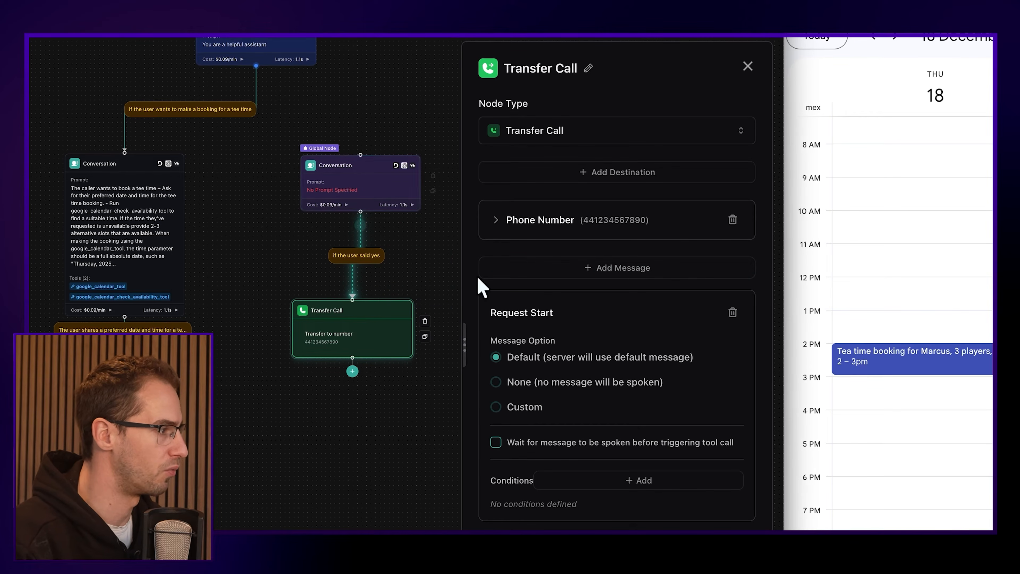
# Prompt the global node to politely say the caller is being transferred to a colleague, and arrange the nodes.
pyautogui.click(337, 193)
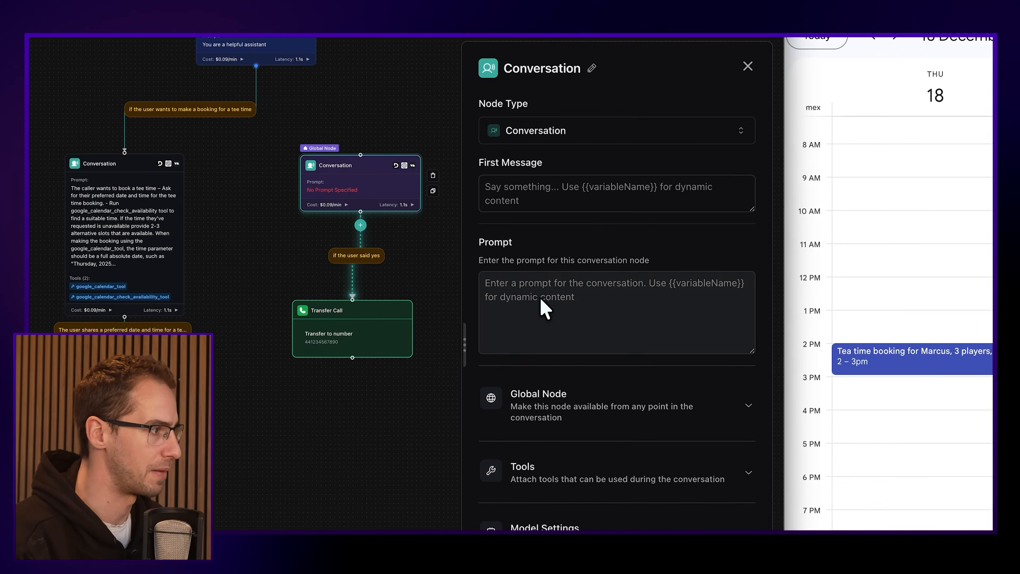
pyautogui.click(545, 309)
pyautogui.write('Politely tel')
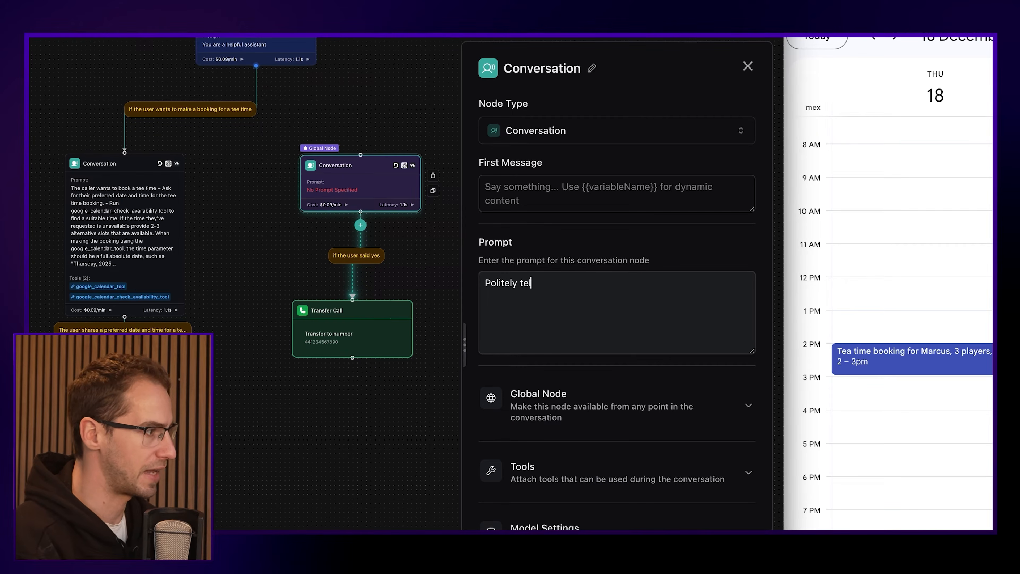
pyautogui.write('l the user that w')
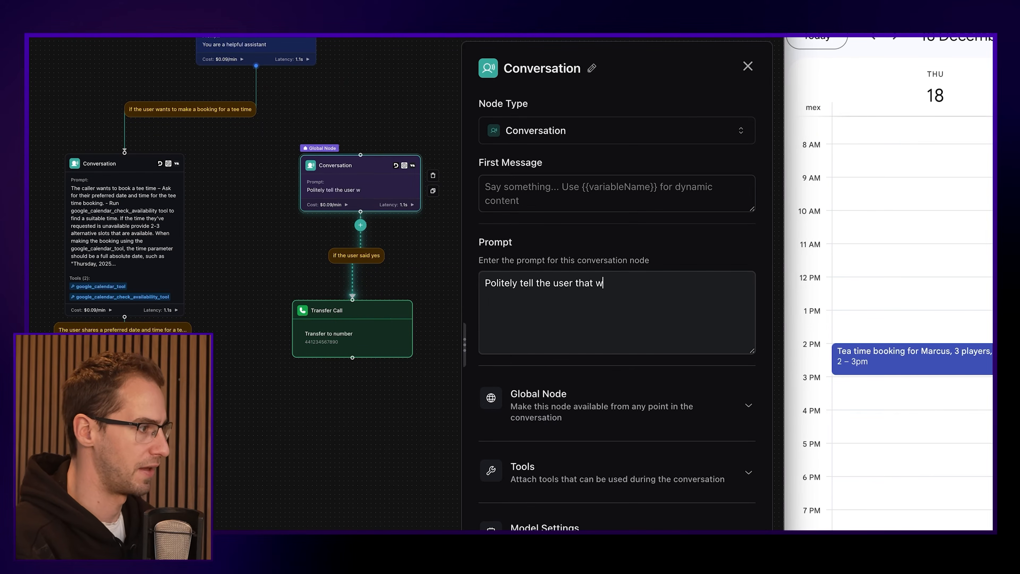
pyautogui.write(" they're being transferred to a")
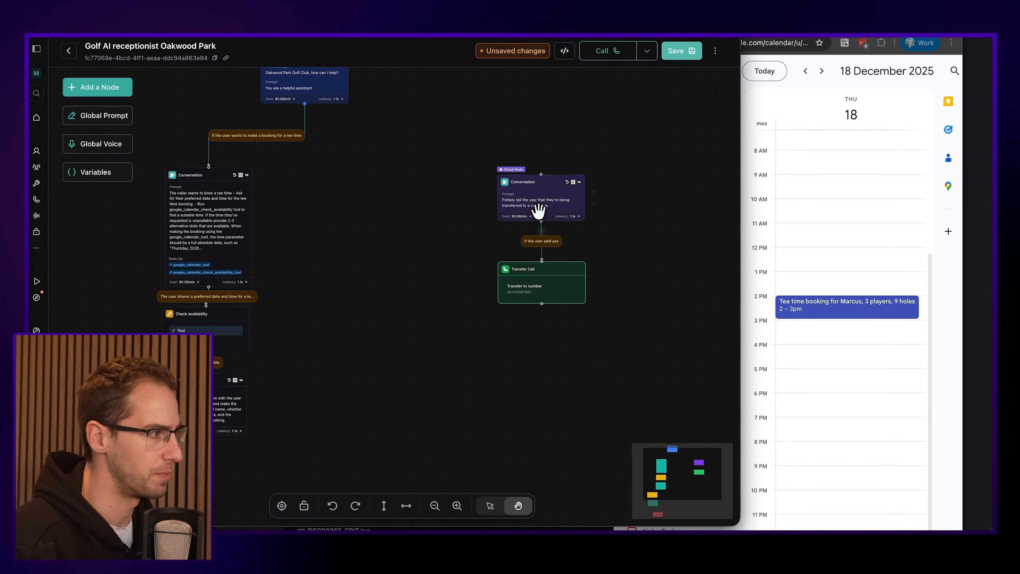
pyautogui.moveTo(537, 205); pyautogui.dragTo(677, 157)
pyautogui.moveTo(565, 275); pyautogui.dragTo(699, 243)
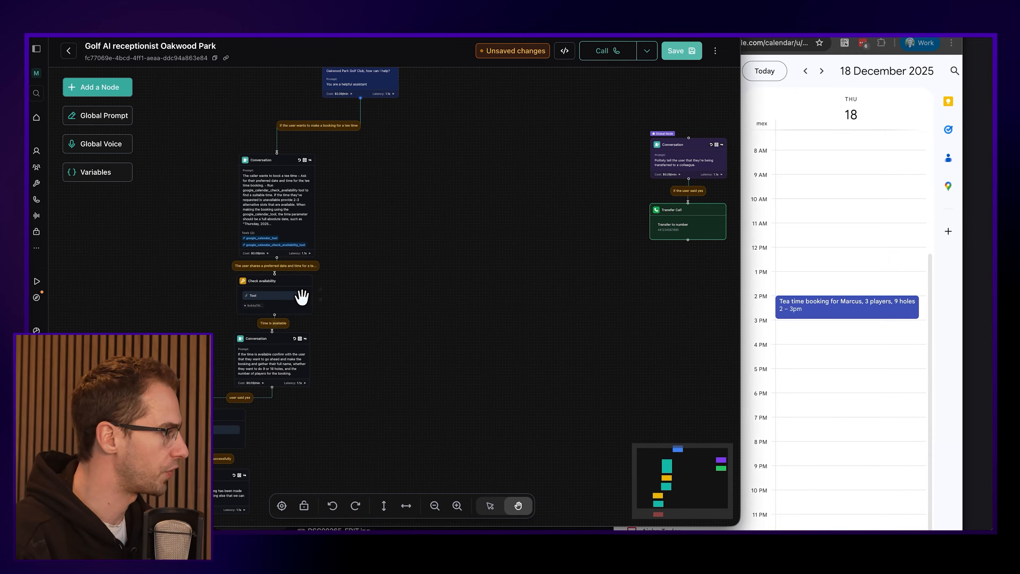
# Branch a 'Time is not available' Conversation node from Check availability, prompting it to suggest the closest free slot.
pyautogui.click(274, 323)
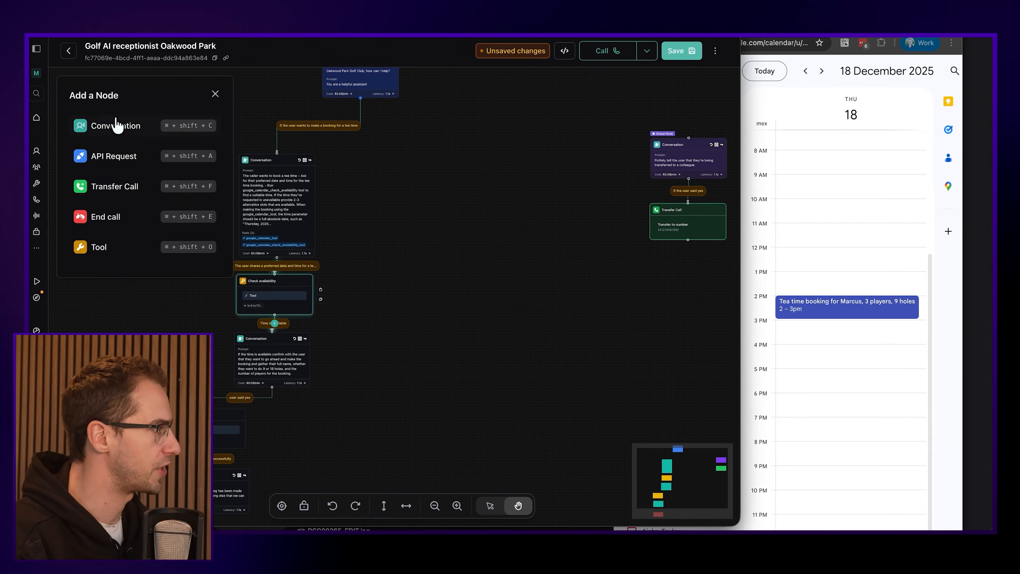
pyautogui.click(106, 131)
pyautogui.moveTo(375, 354); pyautogui.dragTo(466, 354)
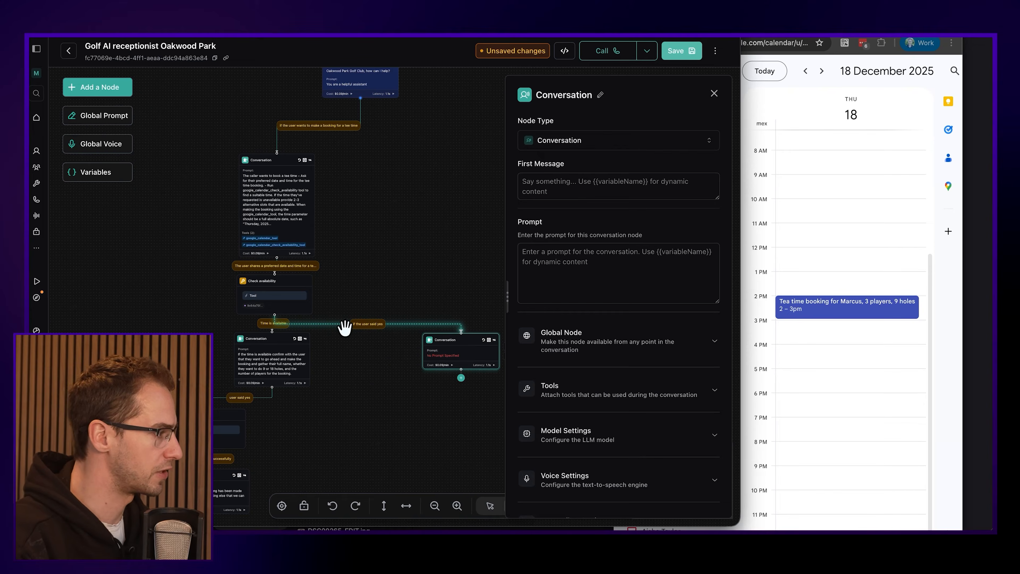
pyautogui.click(367, 324)
pyautogui.tripleClick(567, 133)
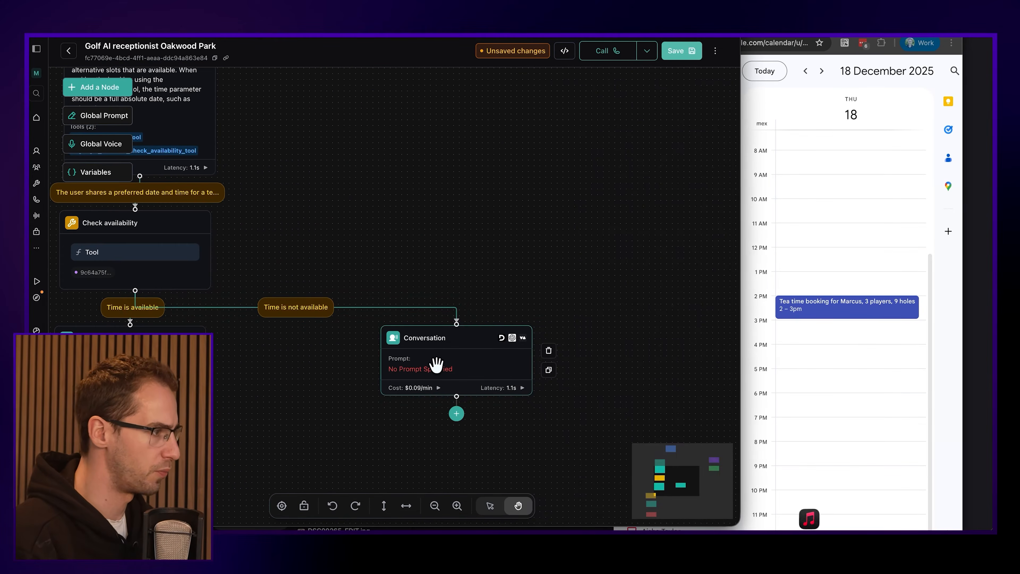
pyautogui.click(432, 360)
pyautogui.click(596, 285)
pyautogui.write('Tell the user the time is already booked up and suggest the closest available time slot.')
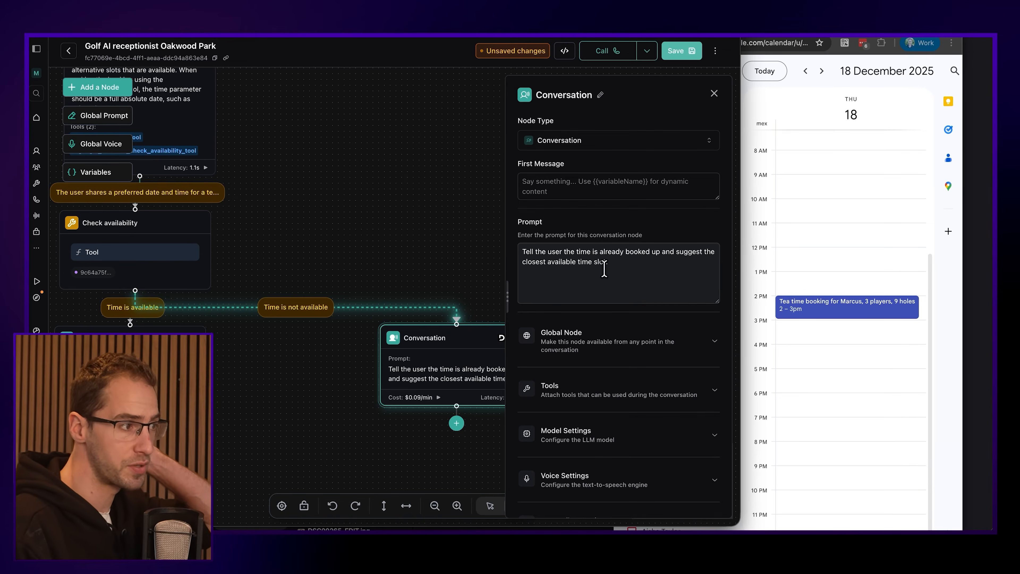
pyautogui.click(462, 244)
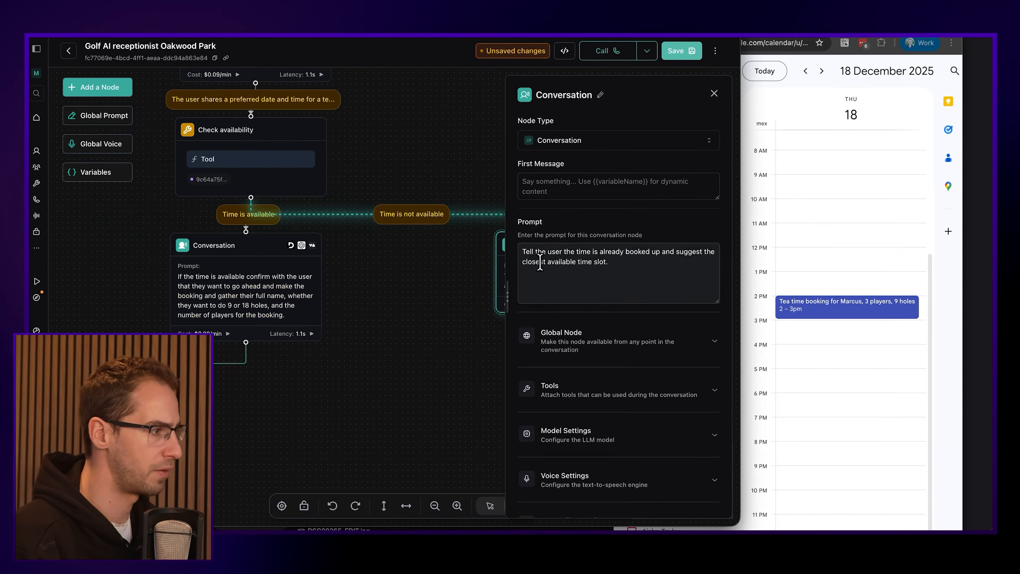
# Attach google_calendar_check_availability_tool to the new node.
pyautogui.scroll(-3, 539, 262)
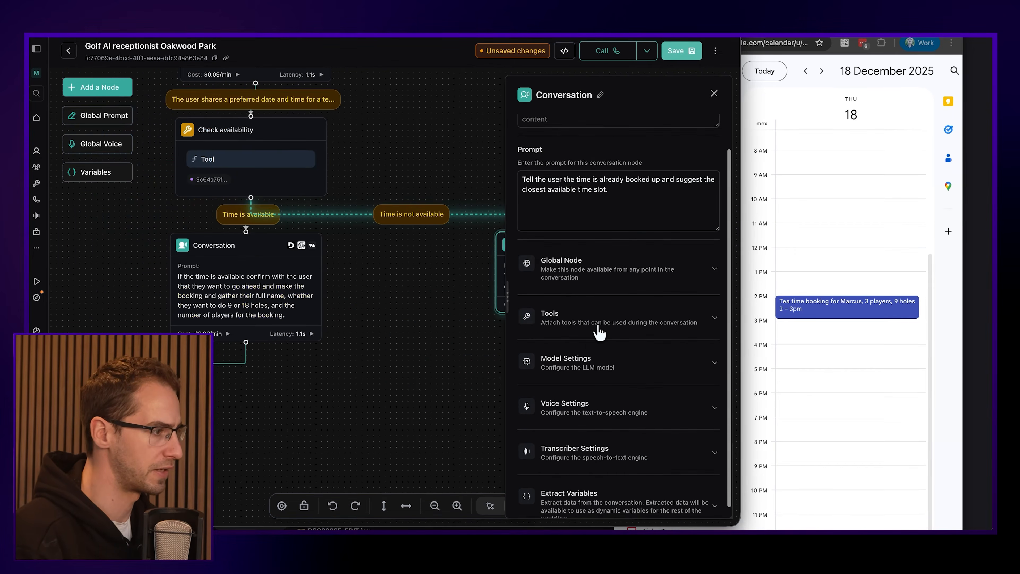
pyautogui.click(599, 327)
pyautogui.click(560, 368)
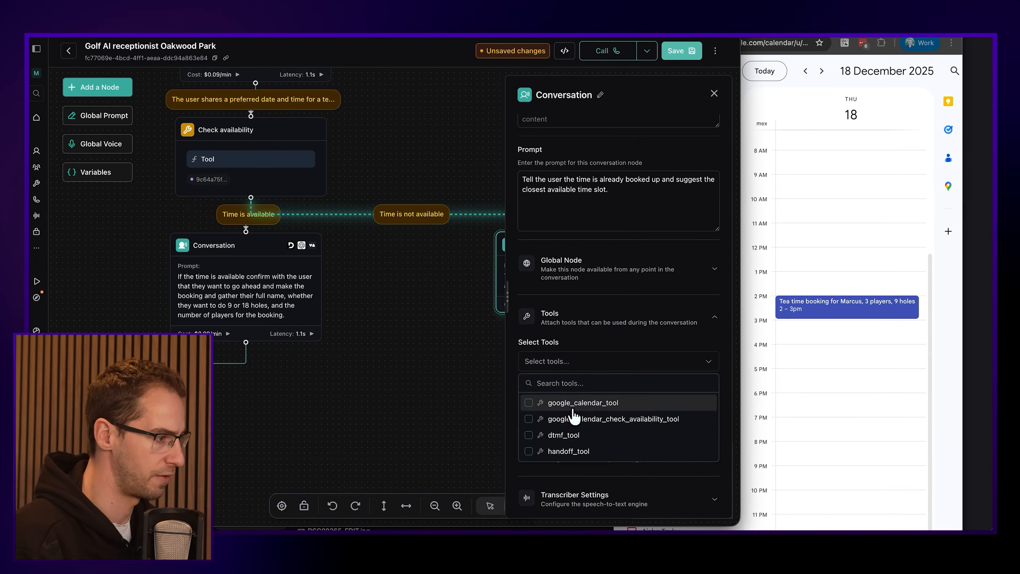
pyautogui.click(575, 421)
pyautogui.click(469, 410)
# Link the node back to booking confirmation on 'user said yes' and save the workflow.
pyautogui.moveTo(543, 342); pyautogui.dragTo(245, 231)
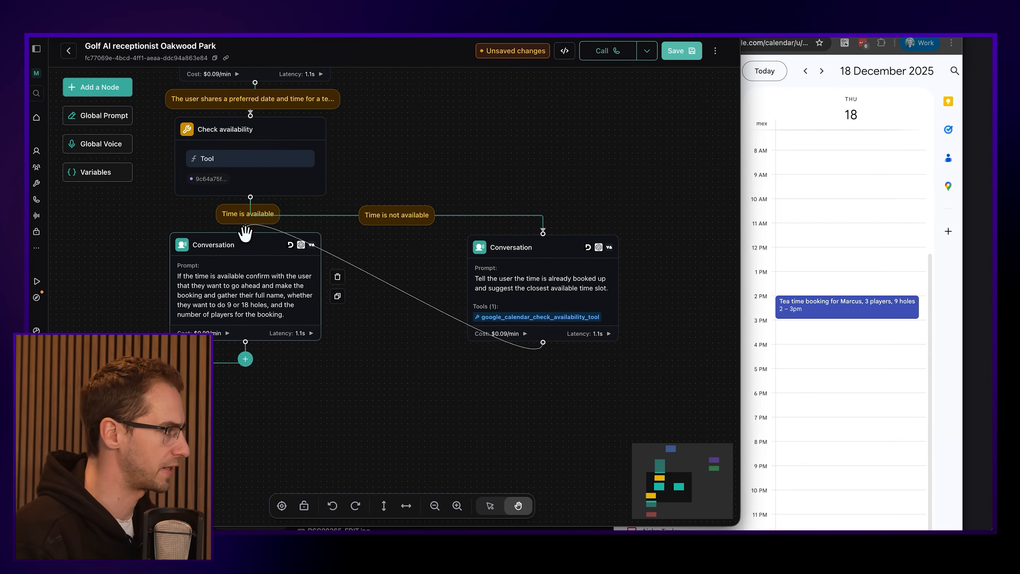
pyautogui.moveTo(525, 295); pyautogui.dragTo(608, 320)
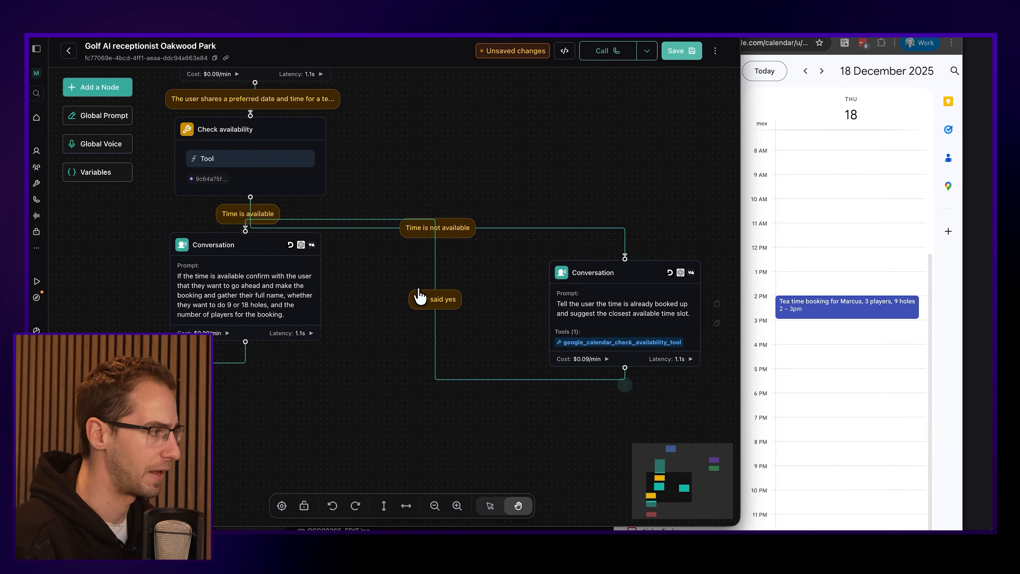
pyautogui.click(427, 305)
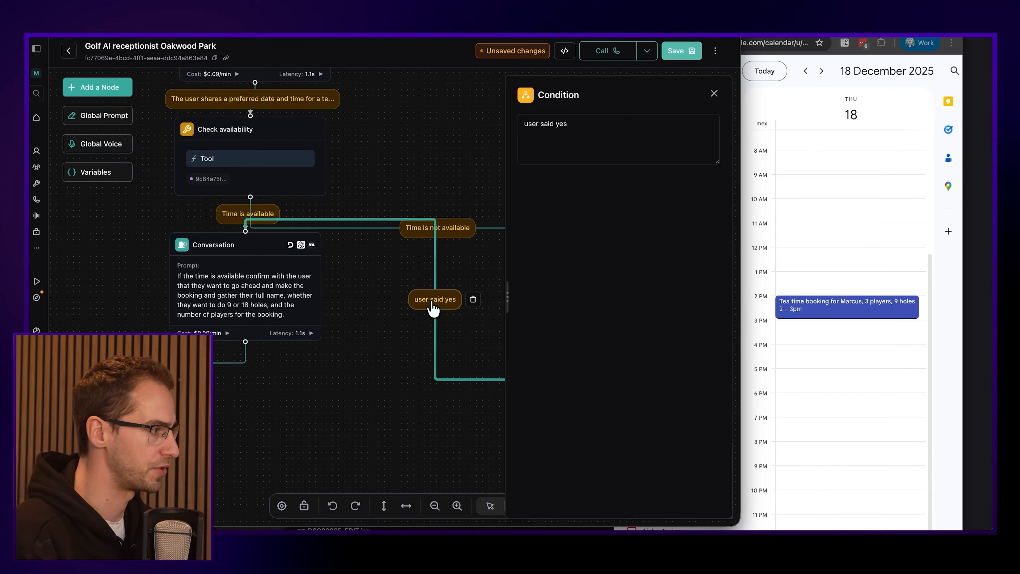
pyautogui.click(482, 274)
pyautogui.click(683, 54)
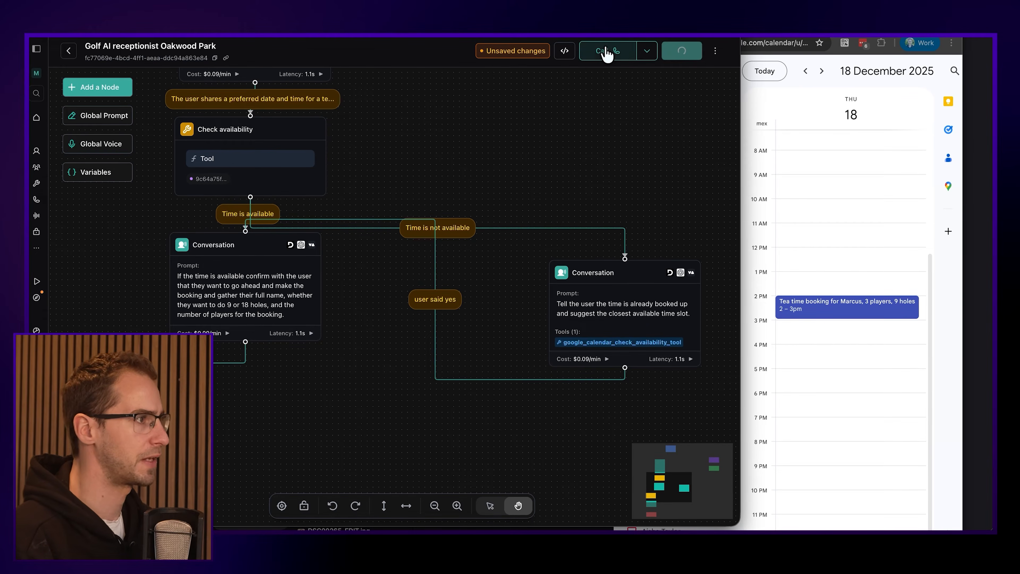
# Dismiss the save-failed notice and test-call a booking that takes the suggested 3–4 pm Thursday slot for 3 players.
pyautogui.scroll(-2, 569, 114)
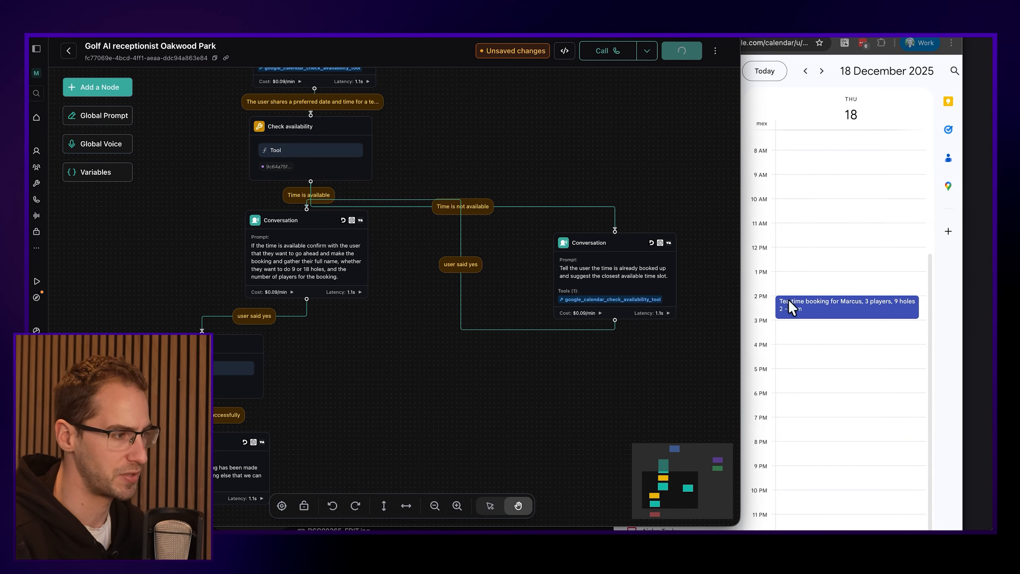
pyautogui.click(585, 405)
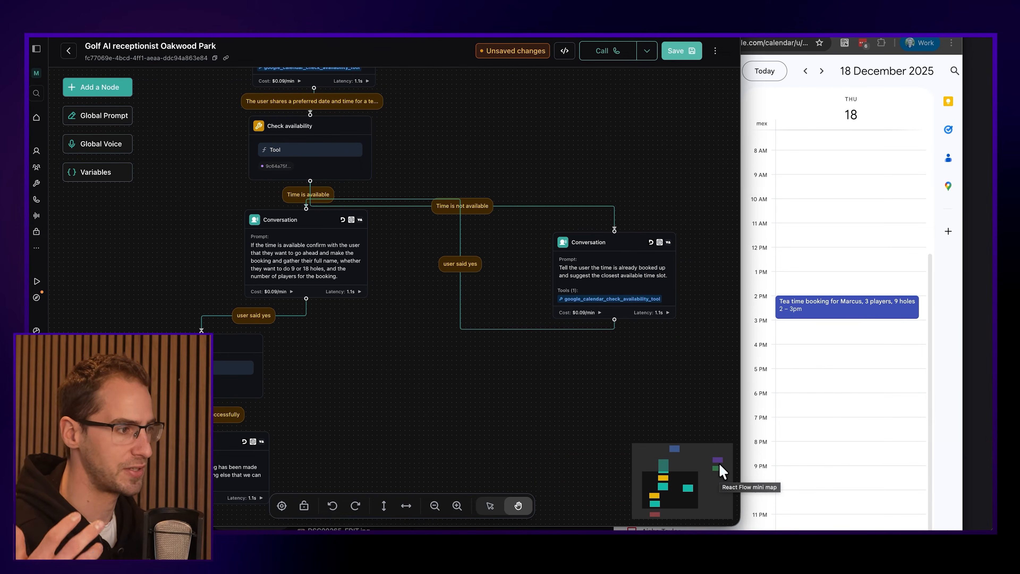
pyautogui.click(601, 51)
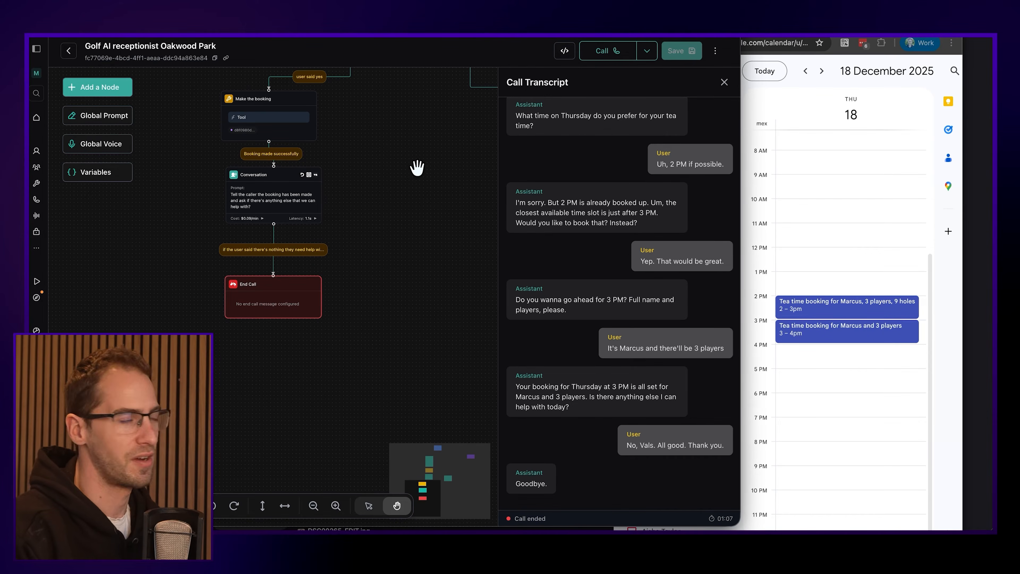
# Nudge the Make the booking node left and close the call transcript so the whole flow shows.
pyautogui.moveTo(416, 167); pyautogui.dragTo(337, 349)
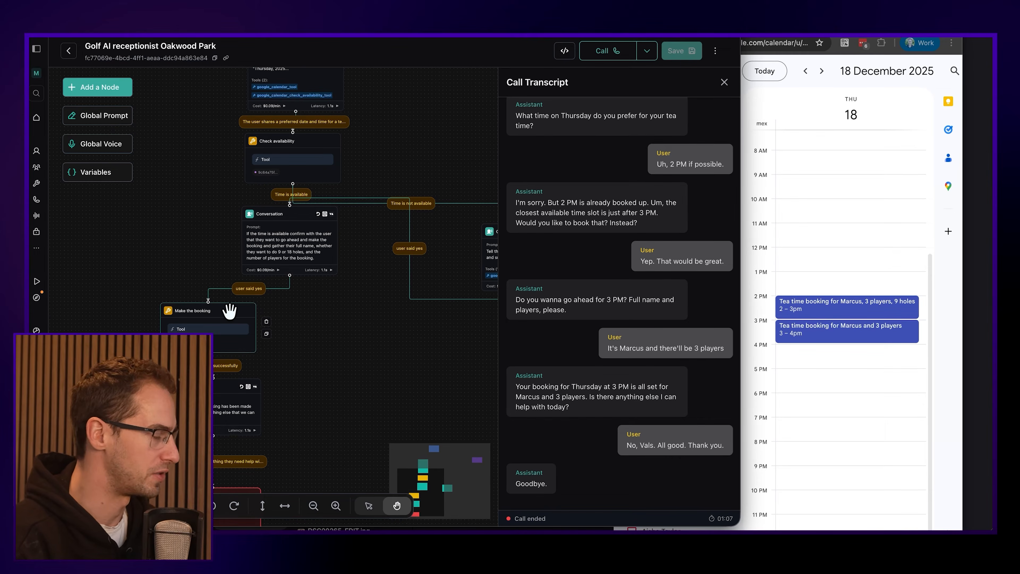
pyautogui.moveTo(230, 310); pyautogui.dragTo(216, 306)
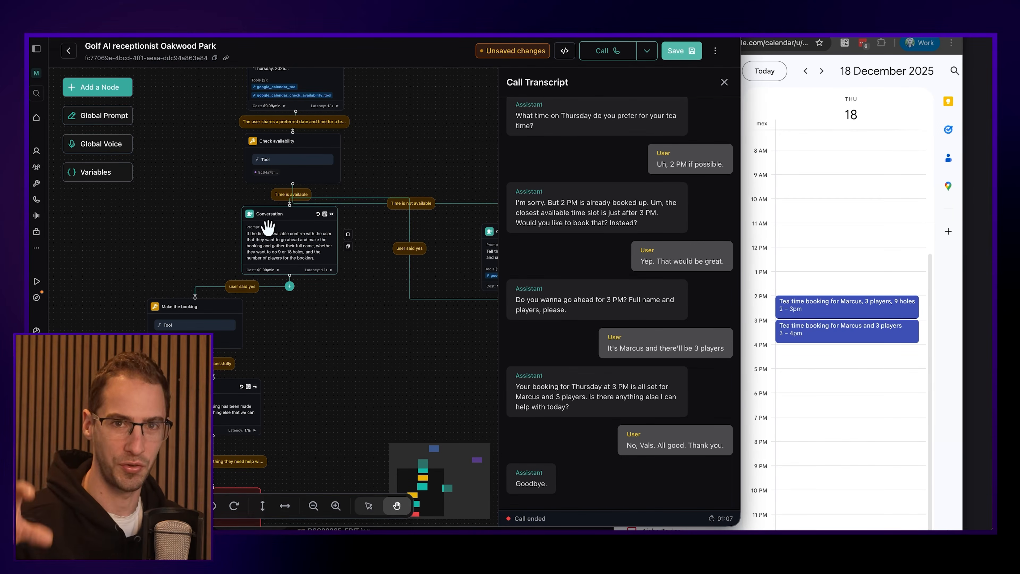
pyautogui.rightClick(325, 332)
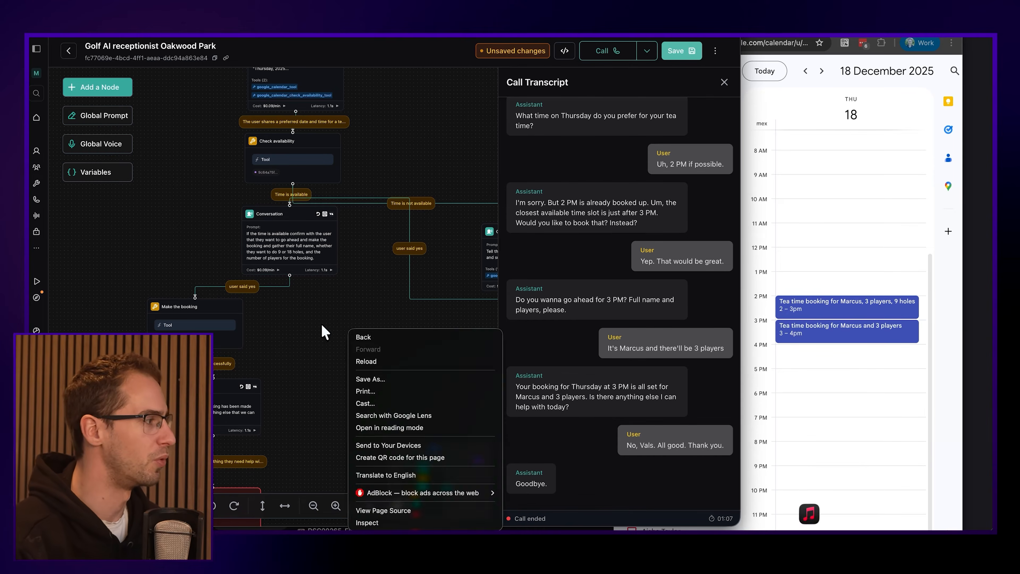
pyautogui.press('Escape')
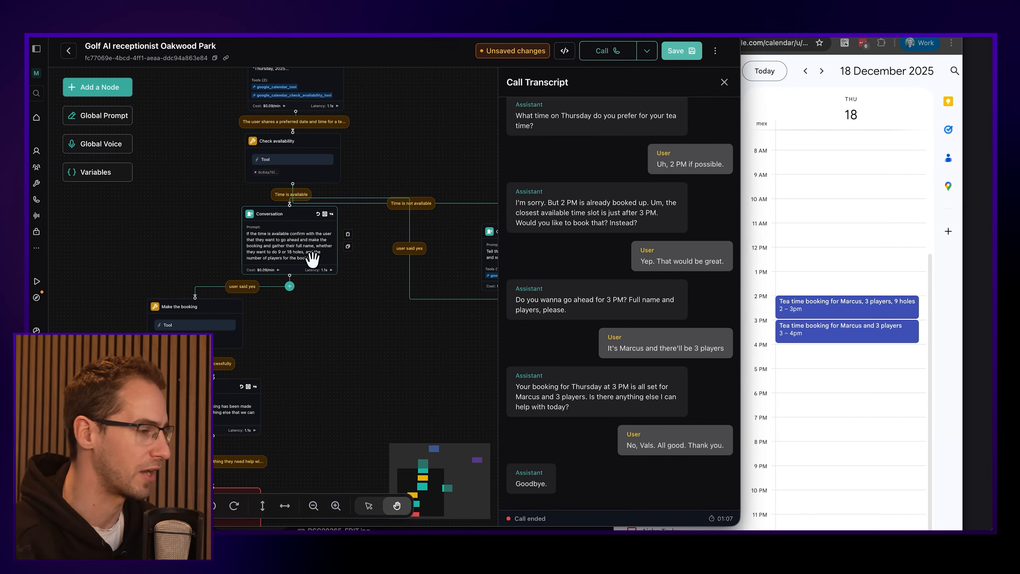
pyautogui.moveTo(331, 293); pyautogui.dragTo(292, 259)
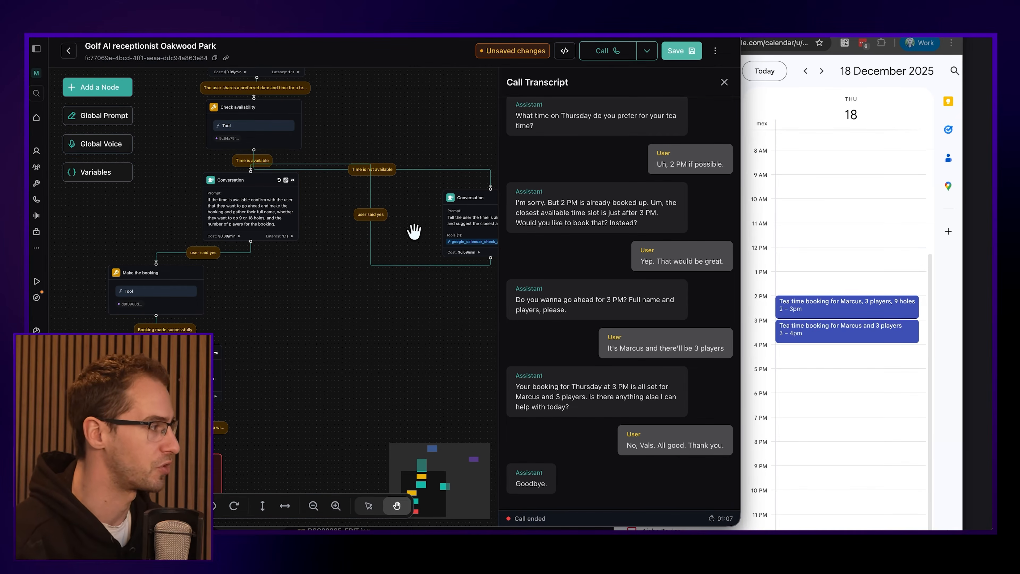
pyautogui.moveTo(348, 294); pyautogui.dragTo(305, 274)
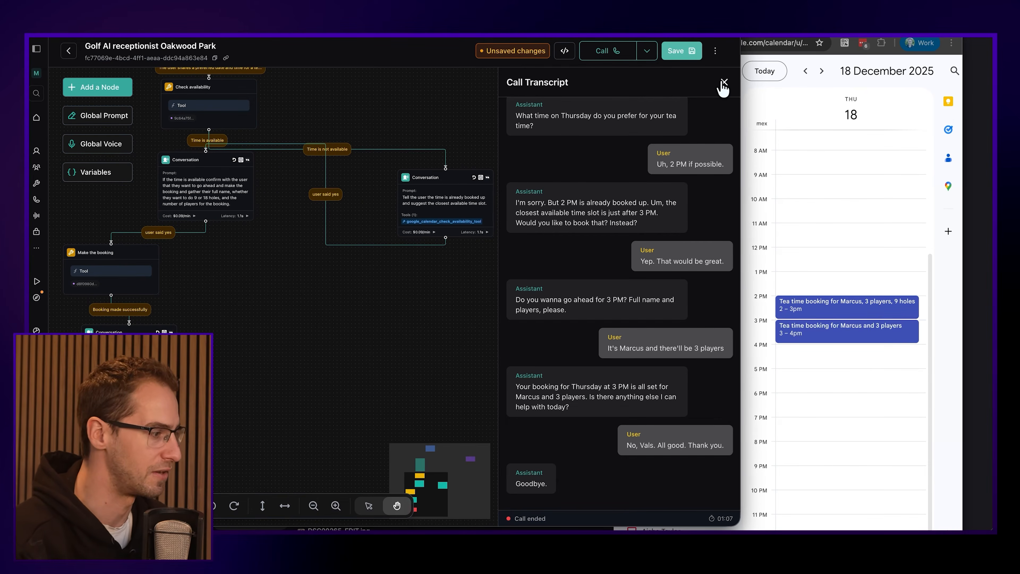
pyautogui.click(723, 83)
pyautogui.moveTo(337, 307); pyautogui.dragTo(424, 304)
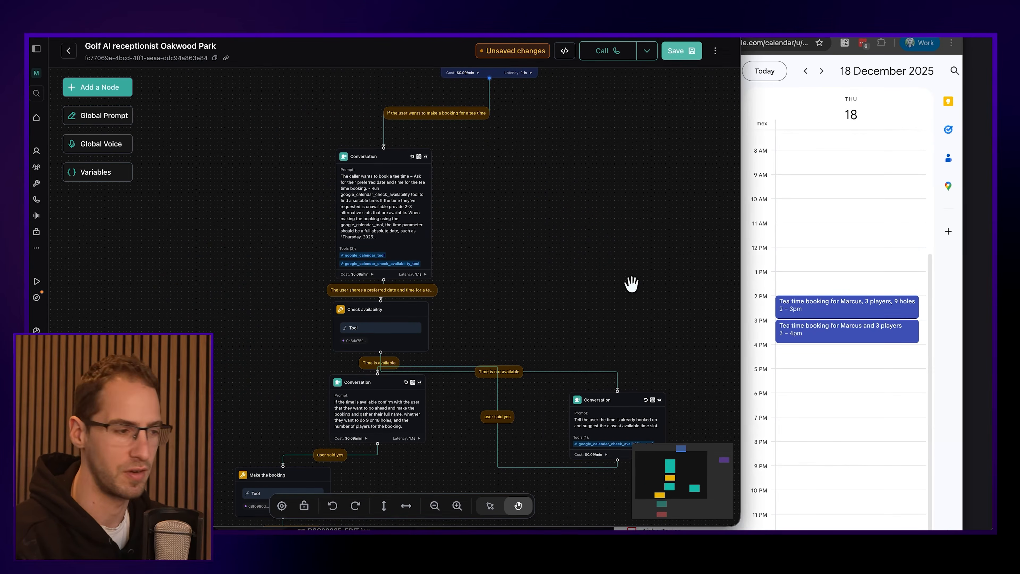
pyautogui.click(564, 52)
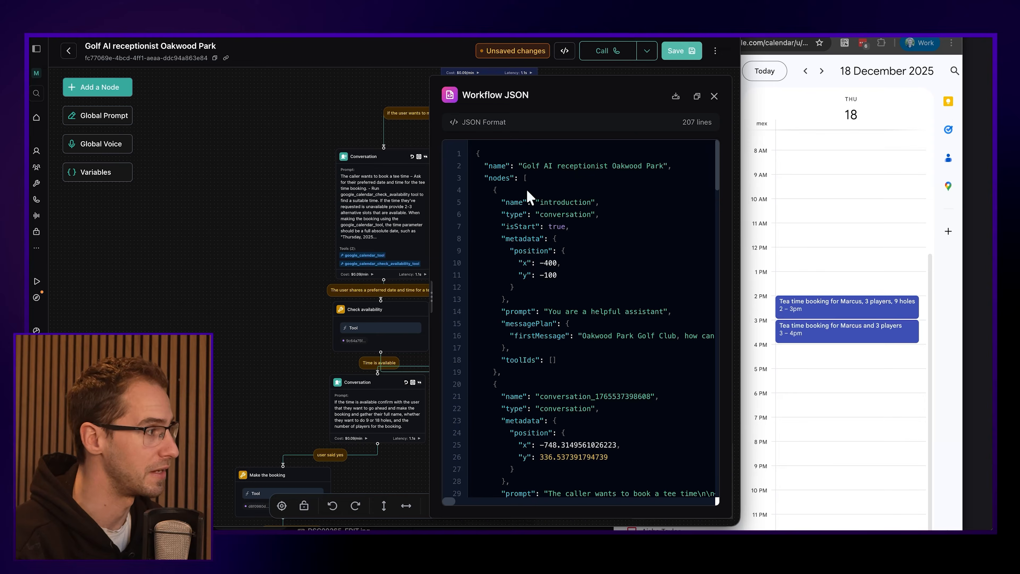
pyautogui.scroll(-2, 529, 160)
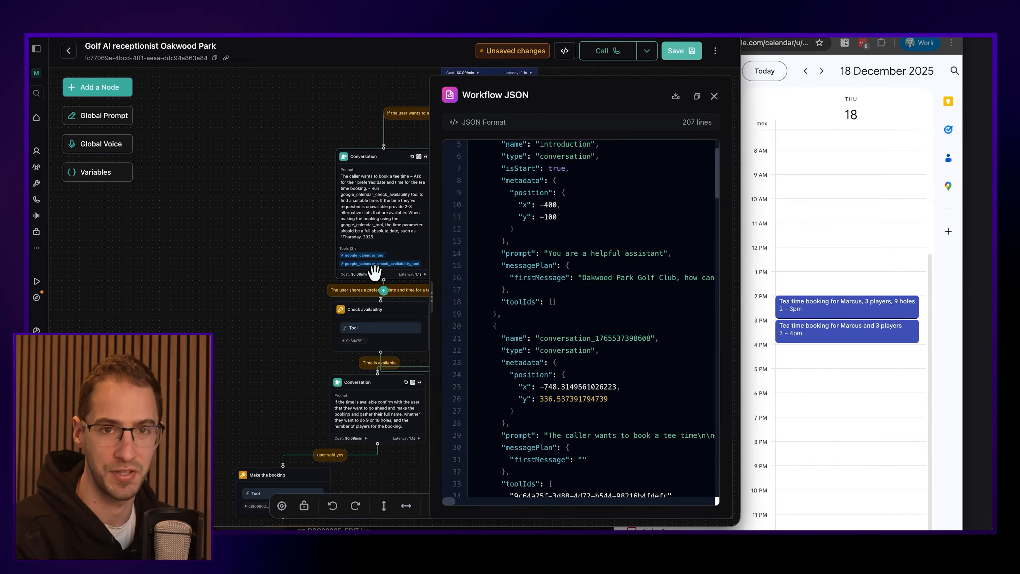
pyautogui.scroll(2, 516, 175)
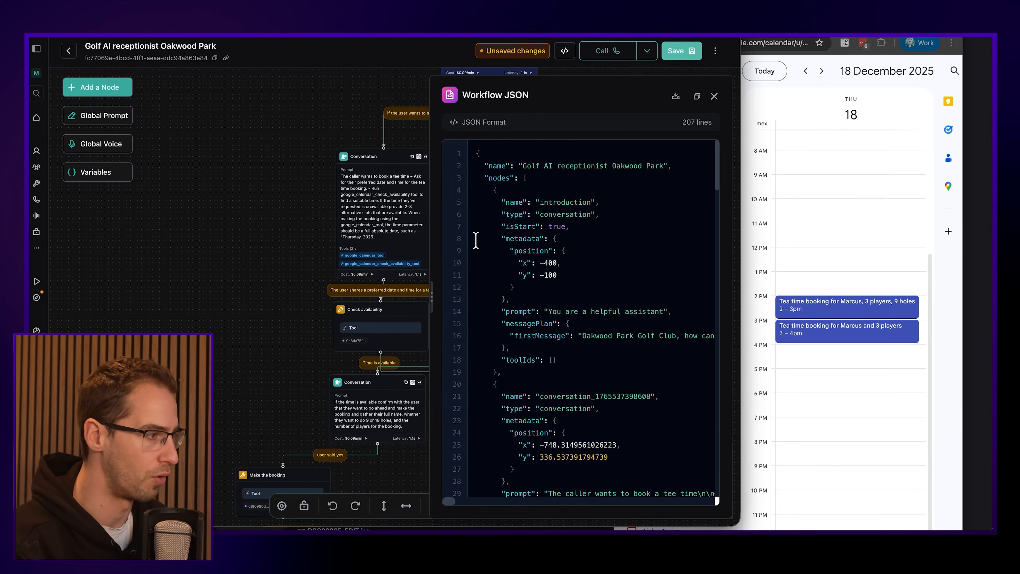
pyautogui.click(226, 202)
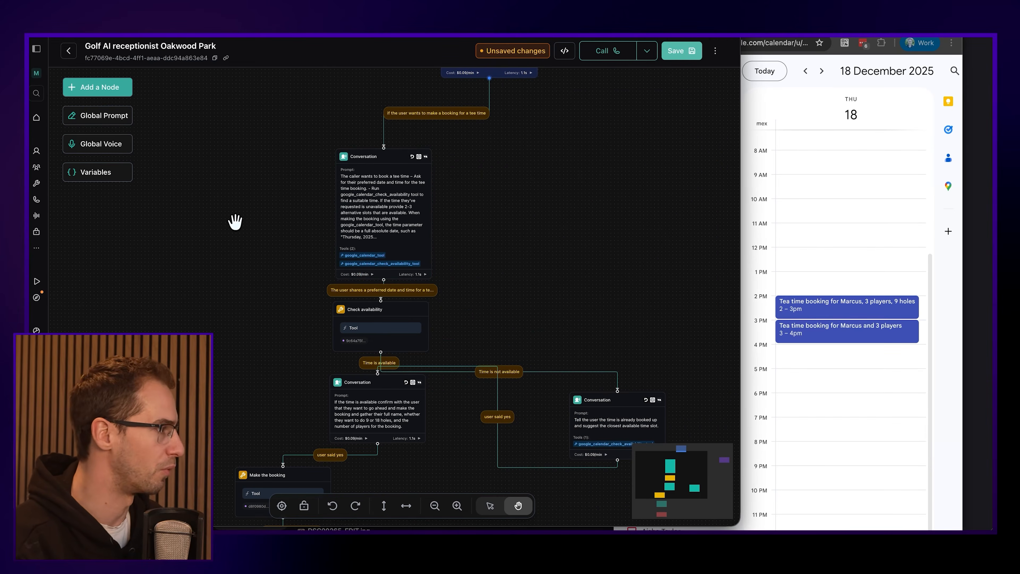
# Add a new extract variable to the booking-confirmation Conversation node.
pyautogui.moveTo(235, 221); pyautogui.dragTo(212, 177)
pyautogui.moveTo(449, 464); pyautogui.dragTo(413, 359)
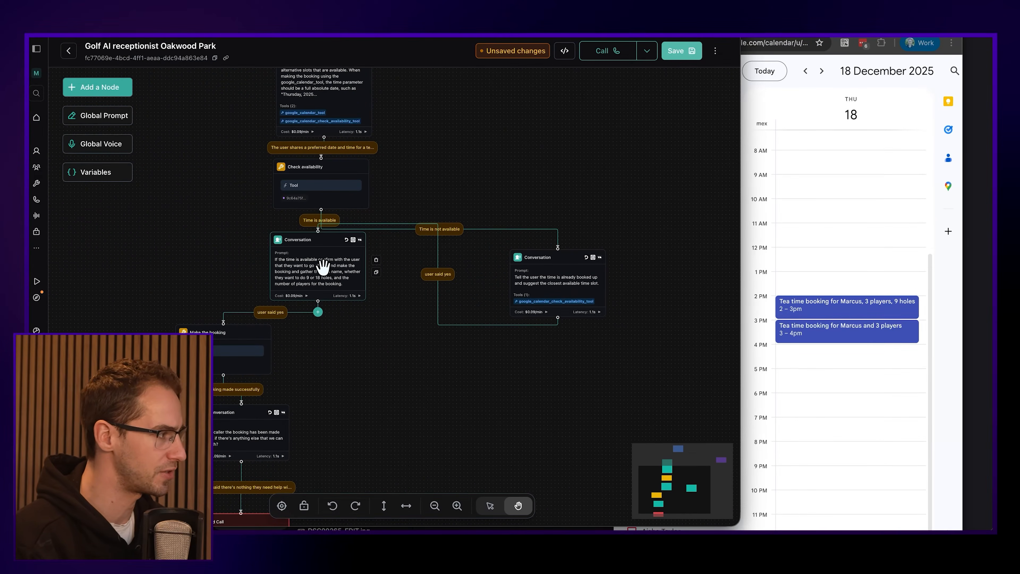
pyautogui.click(310, 242)
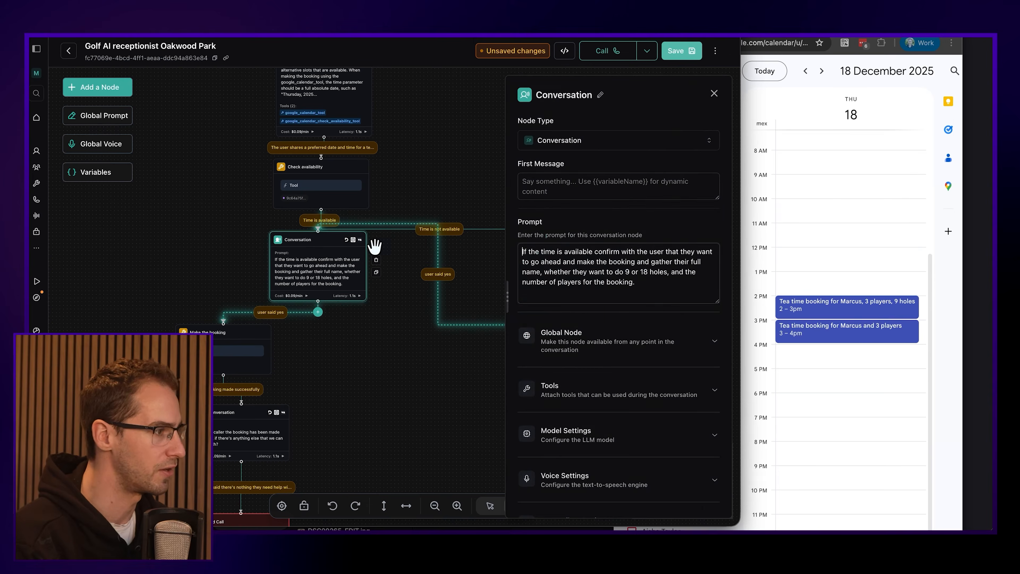
pyautogui.scroll(-3, 559, 398)
pyautogui.click(583, 496)
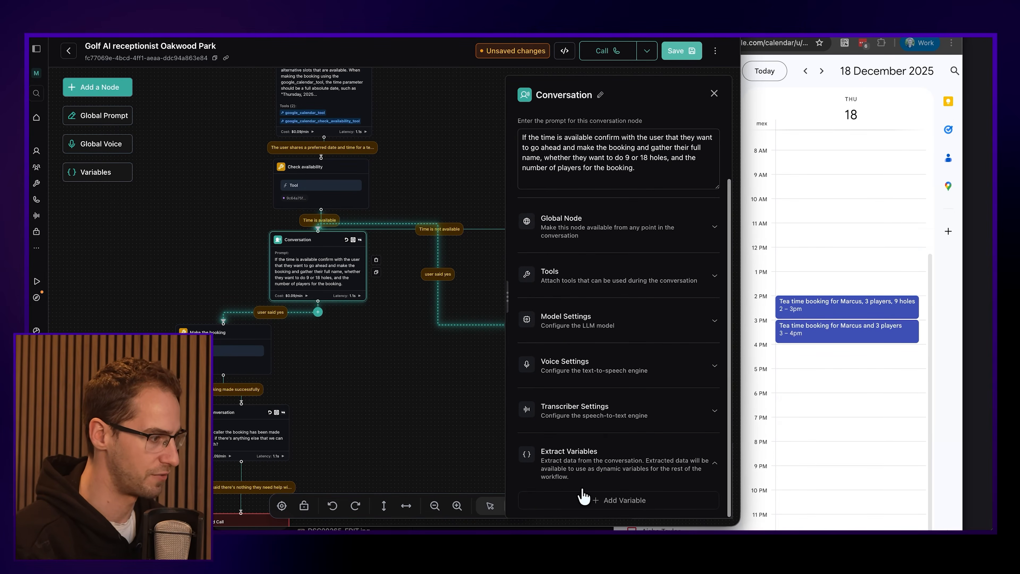
pyautogui.click(586, 500)
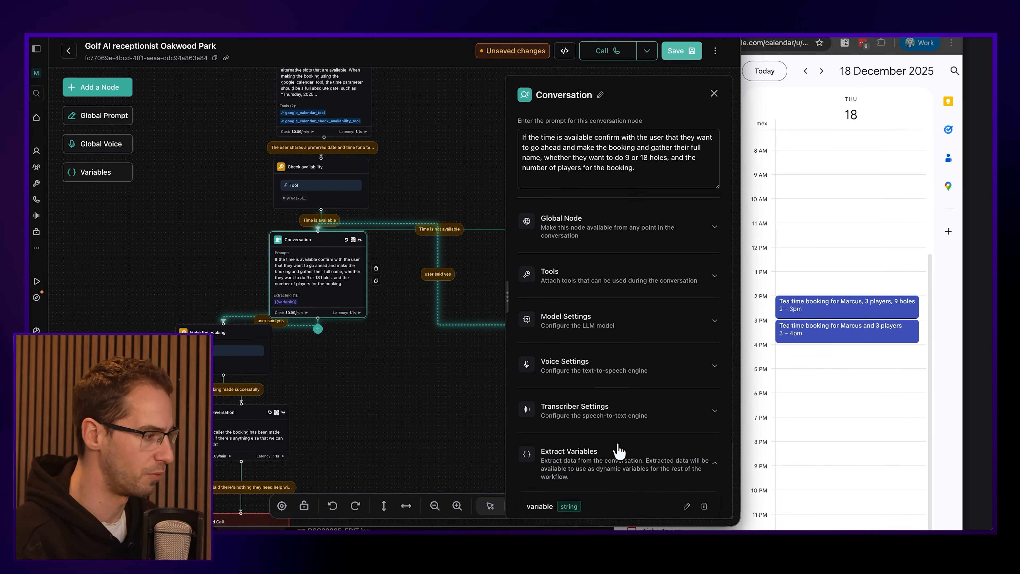
# Define the variable as Number 'numberOfHoles' with description 'Either 9 or 18 holes' and save it.
pyautogui.scroll(-1, 620, 451)
pyautogui.click(687, 466)
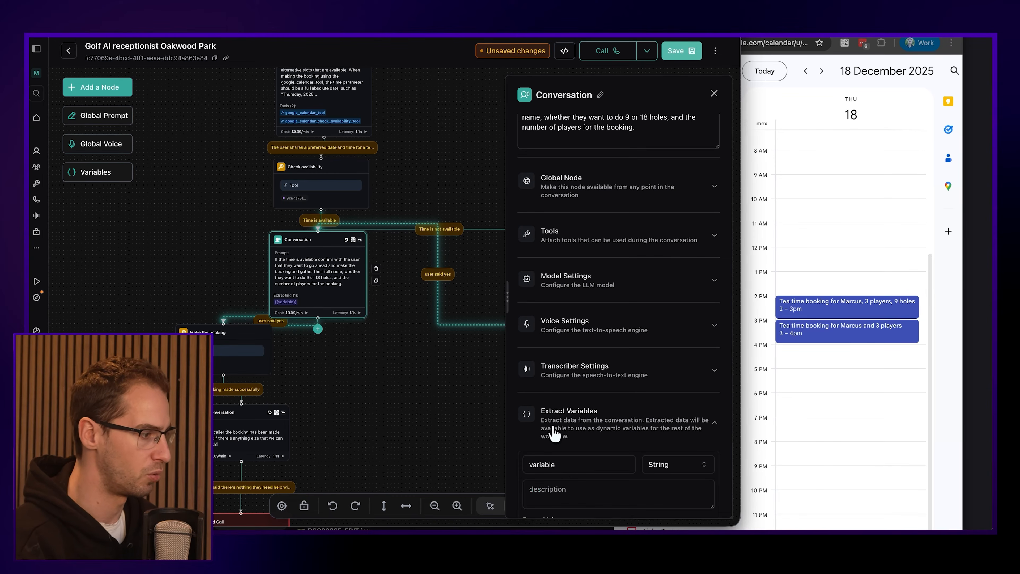
pyautogui.doubleClick(567, 464)
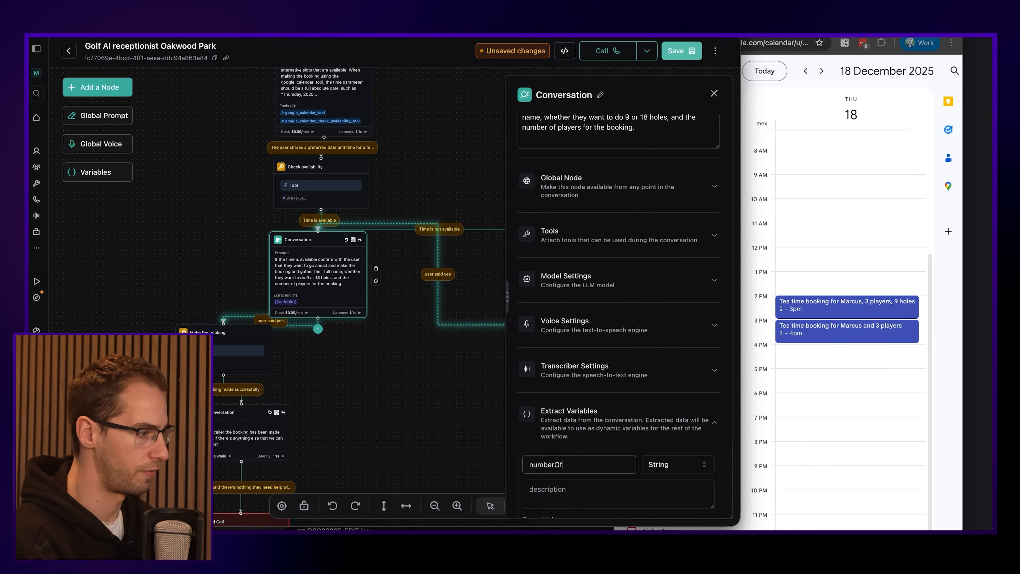
pyautogui.write('numberOfHoles')
pyautogui.click(665, 466)
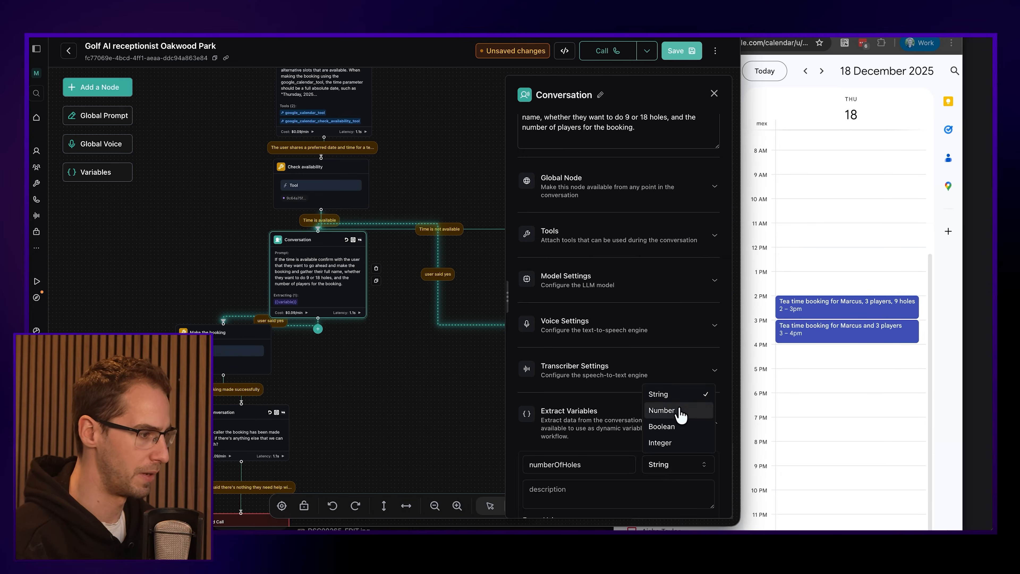
pyautogui.click(679, 414)
pyautogui.scroll(-2, 574, 494)
pyautogui.click(572, 432)
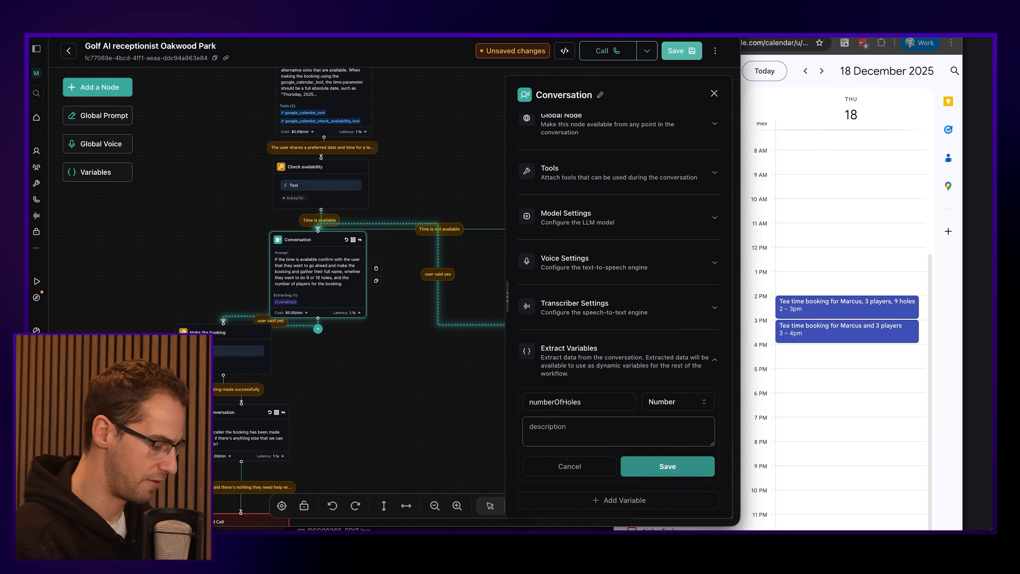
pyautogui.write('EIther 9or 18')
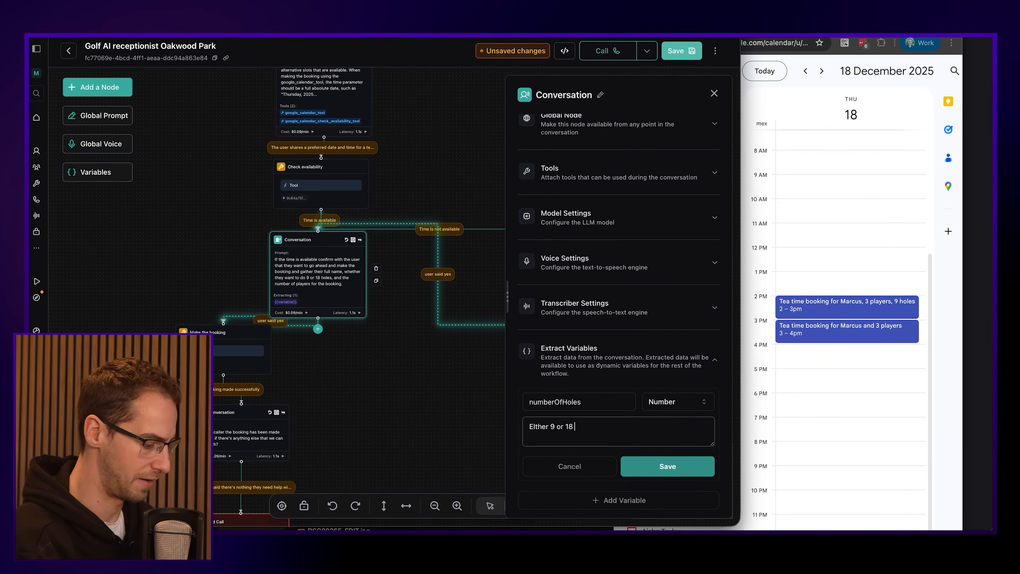
pyautogui.write(' holes')
pyautogui.click(674, 474)
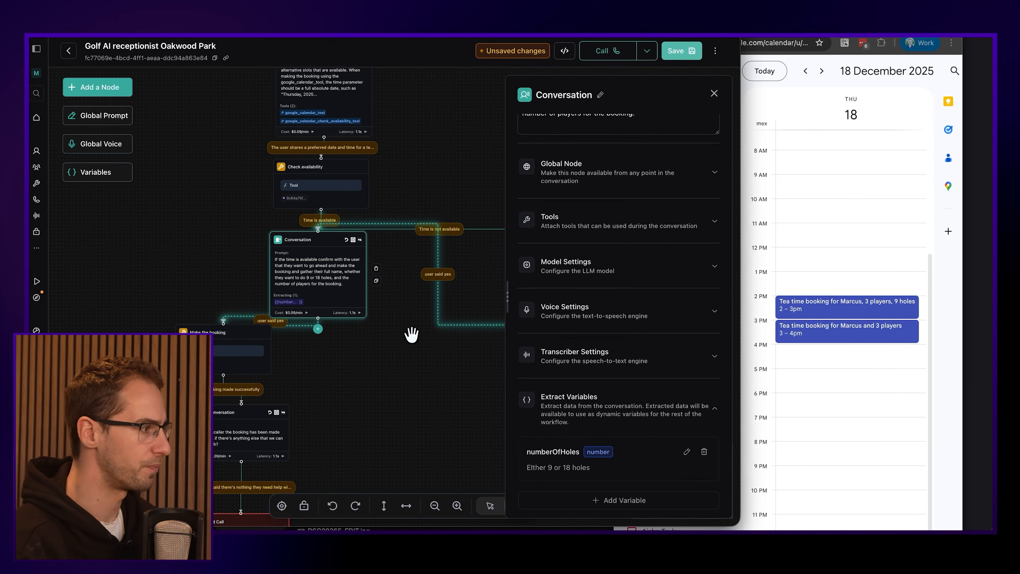
pyautogui.click(433, 341)
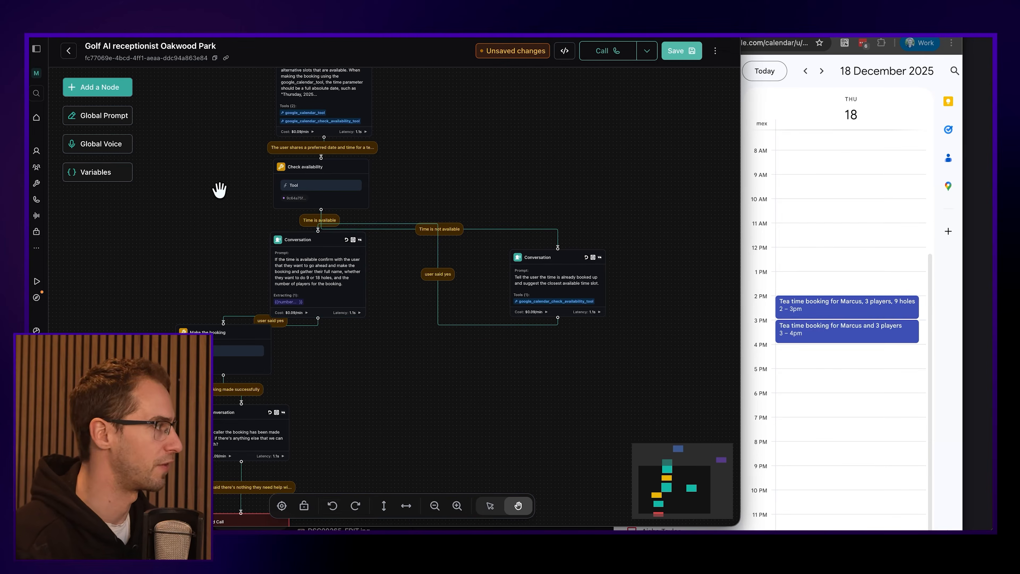
pyautogui.click(102, 171)
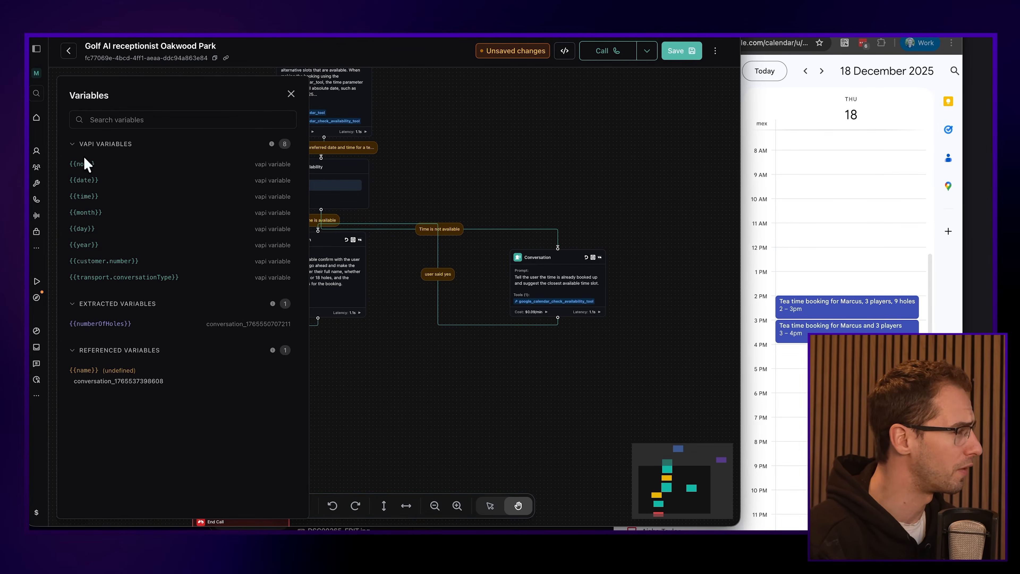
pyautogui.moveTo(70, 163); pyautogui.dragTo(67, 163)
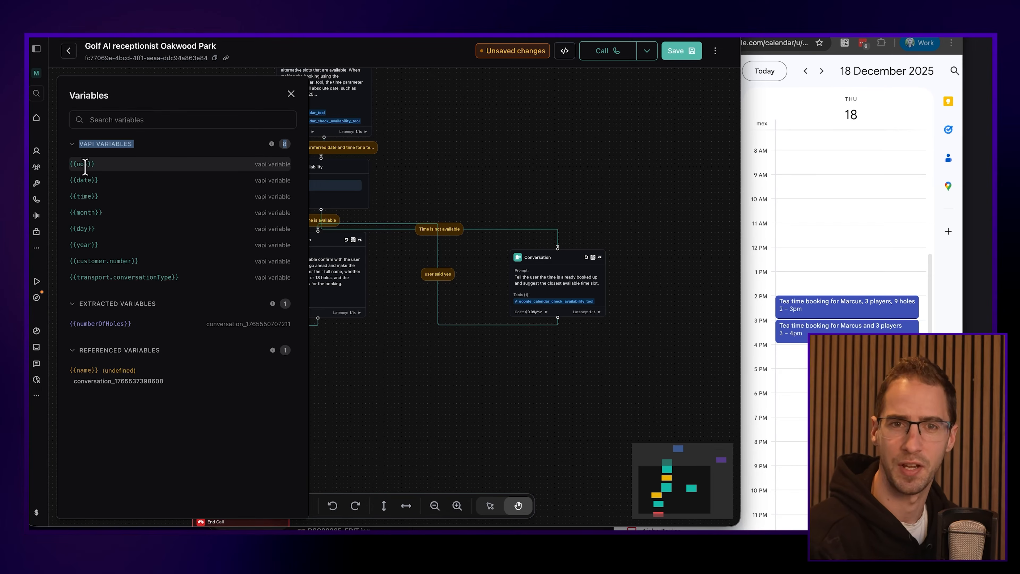
pyautogui.moveTo(85, 166)
pyautogui.click(318, 326)
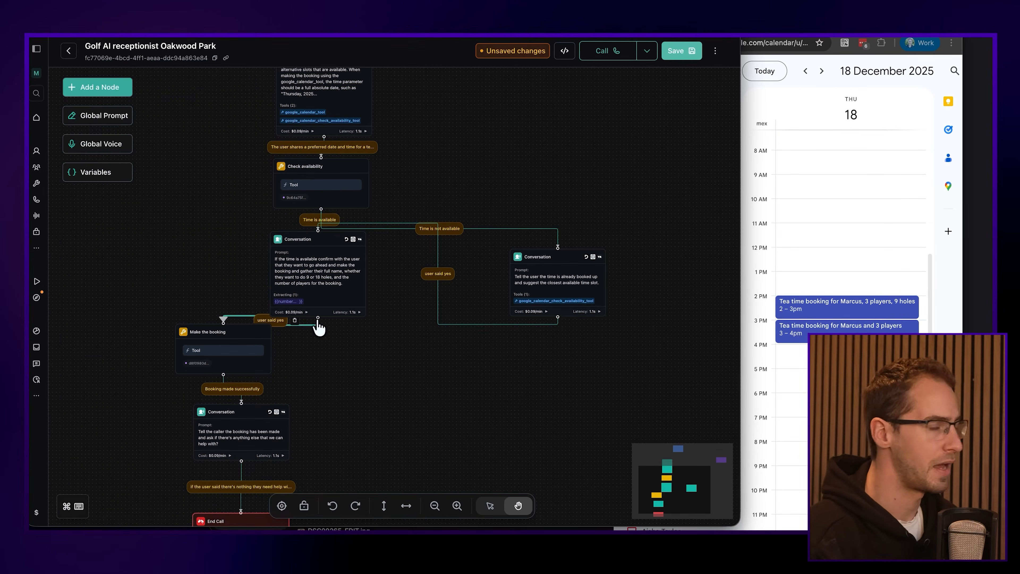
# Check the time-unavailable node's LLM model settings and its list of OpenAI models (GPT 4.1).
pyautogui.click(561, 280)
pyautogui.scroll(-4, 563, 278)
pyautogui.click(589, 358)
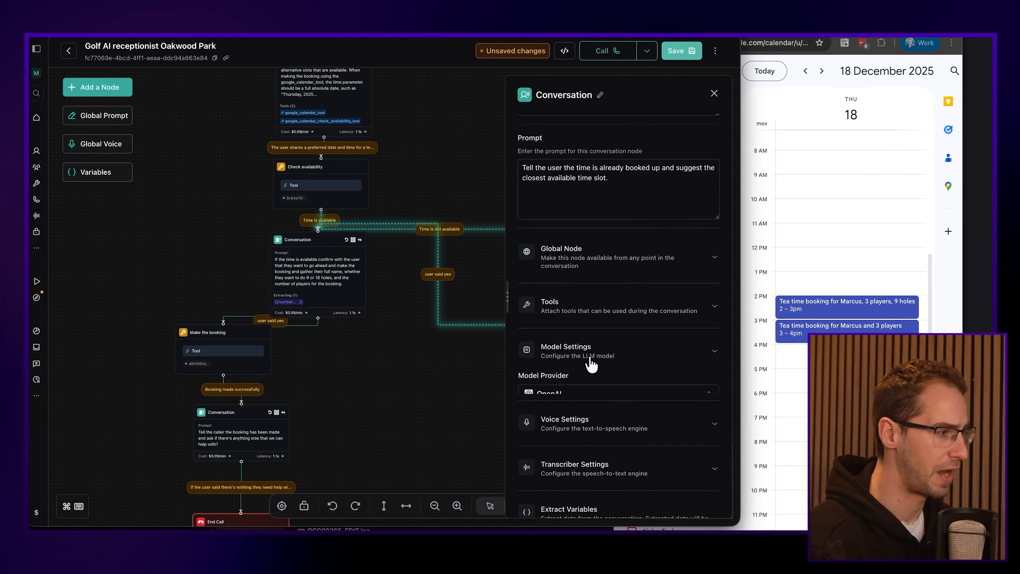
pyautogui.scroll(-2, 570, 386)
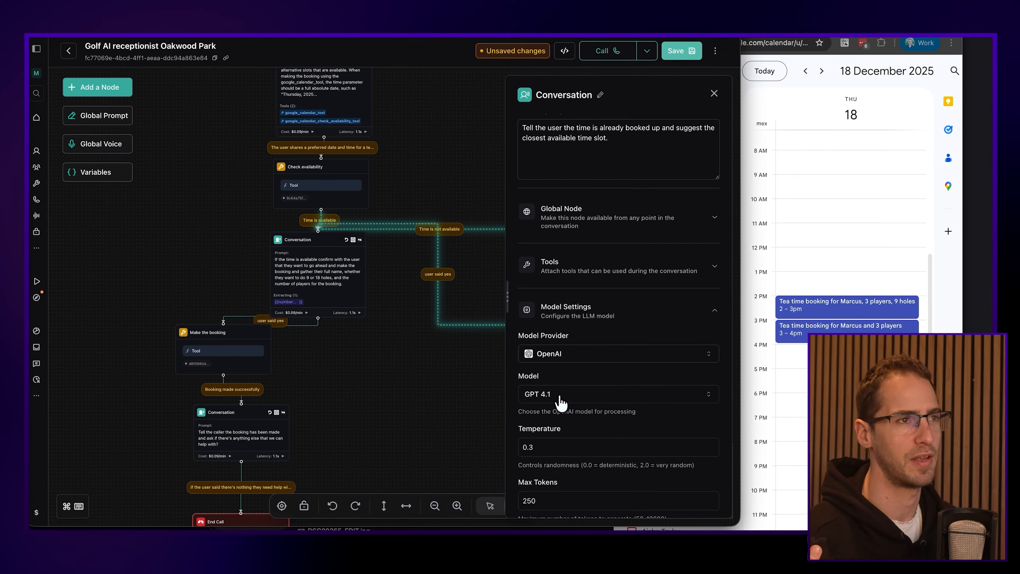
pyautogui.click(561, 400)
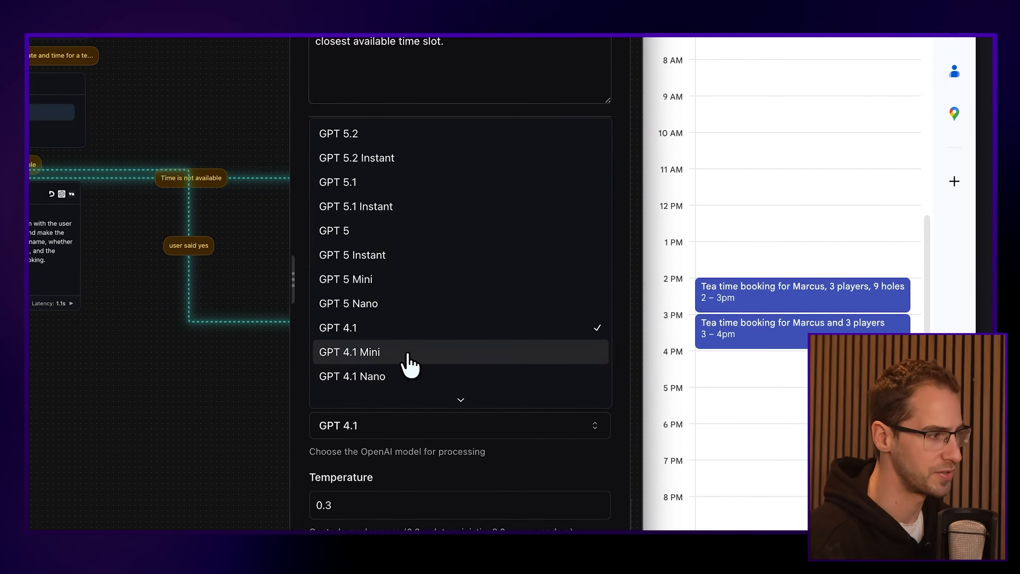
pyautogui.scroll(-5, 408, 360)
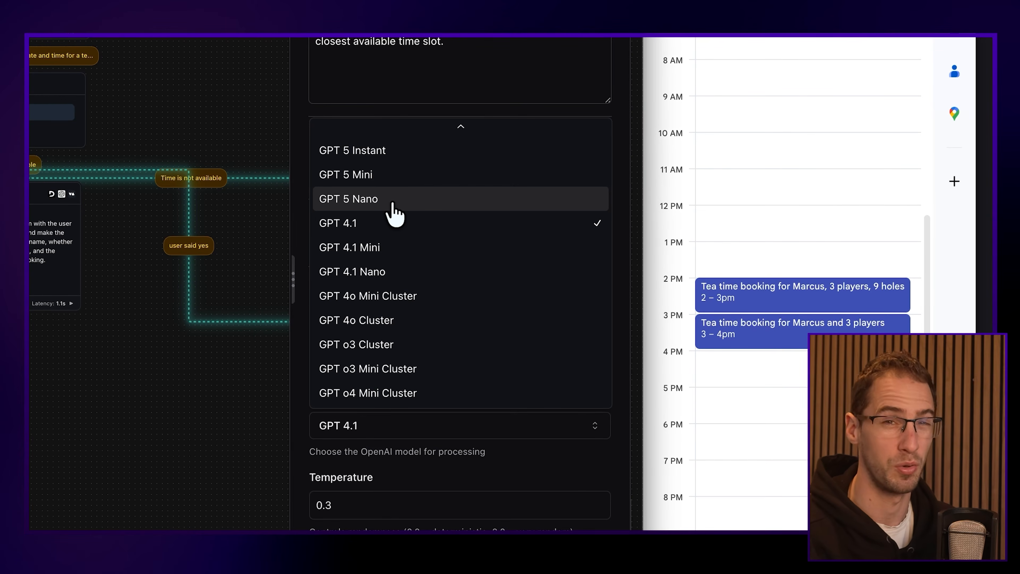
# Scroll Vapi's pricing page to the Estimate your cost calculator.
pyautogui.moveTo(341, 121)
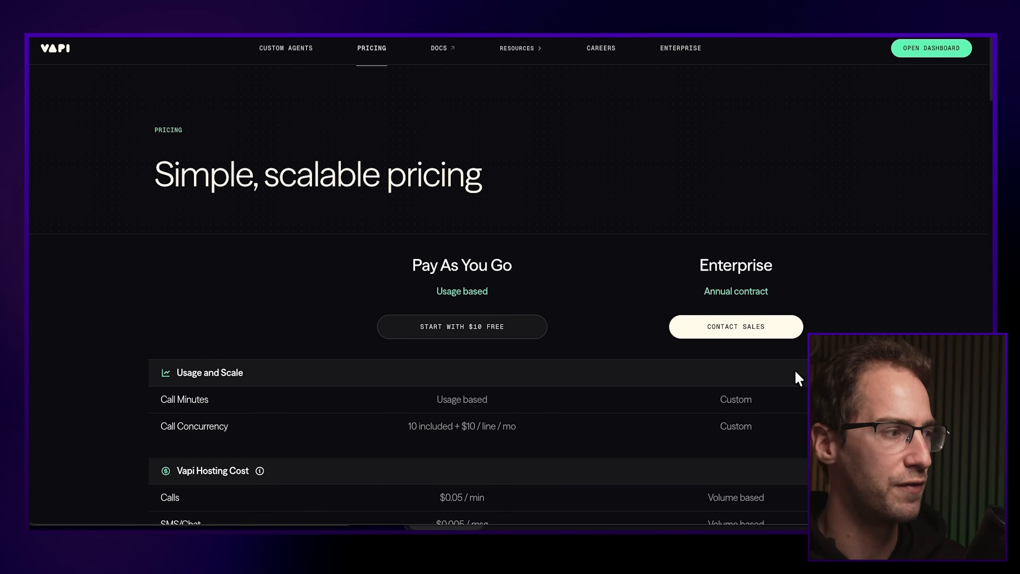
pyautogui.scroll(-15, 702, 276)
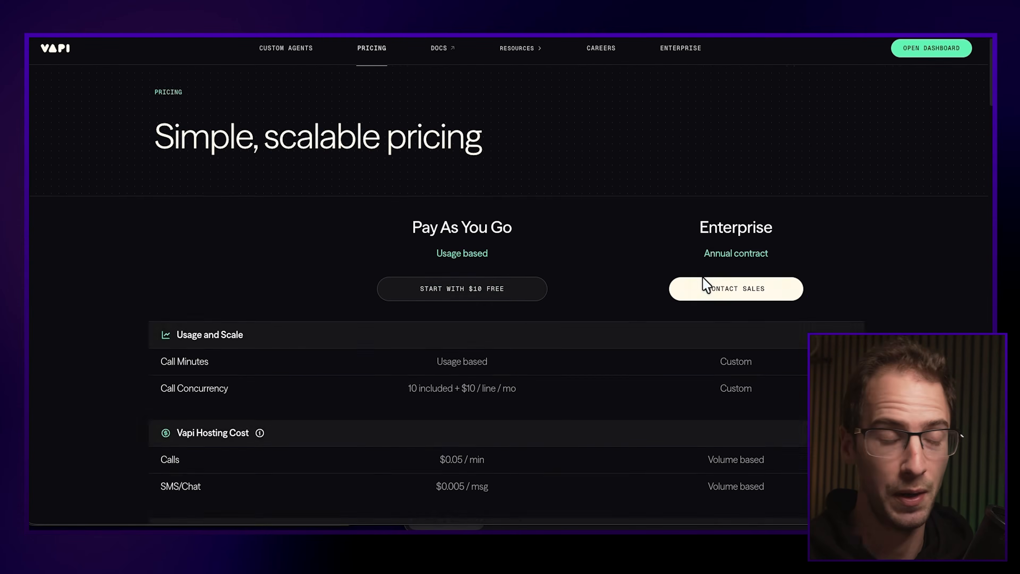
pyautogui.scroll(5, 496, 191)
pyautogui.scroll(-3, 267, 309)
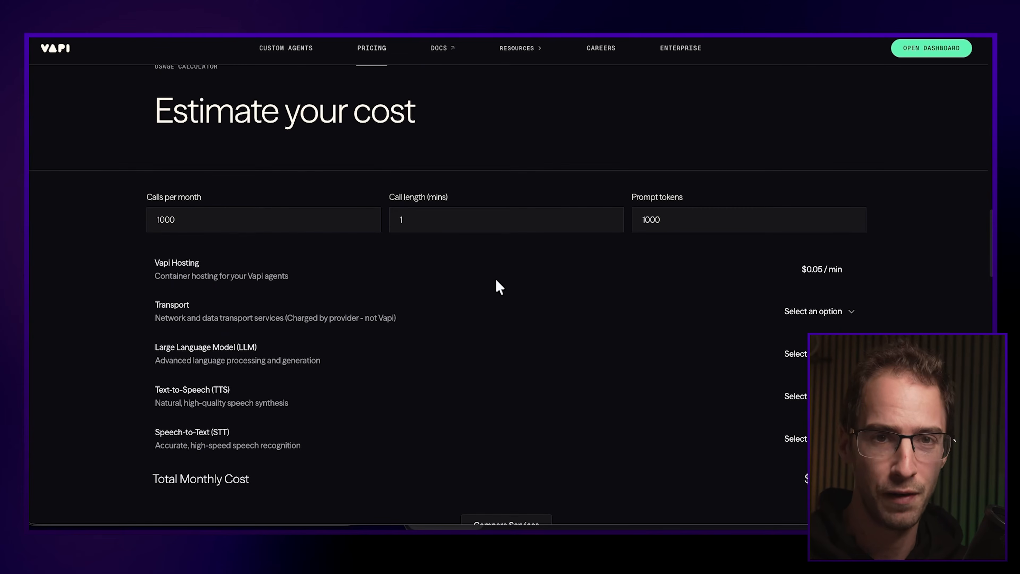
# Review VAPI's $268/month cost breakdown on VoiceAI Guide, then go to the Filter & Compare page.
pyautogui.click(614, 28)
pyautogui.scroll(1, 576, 166)
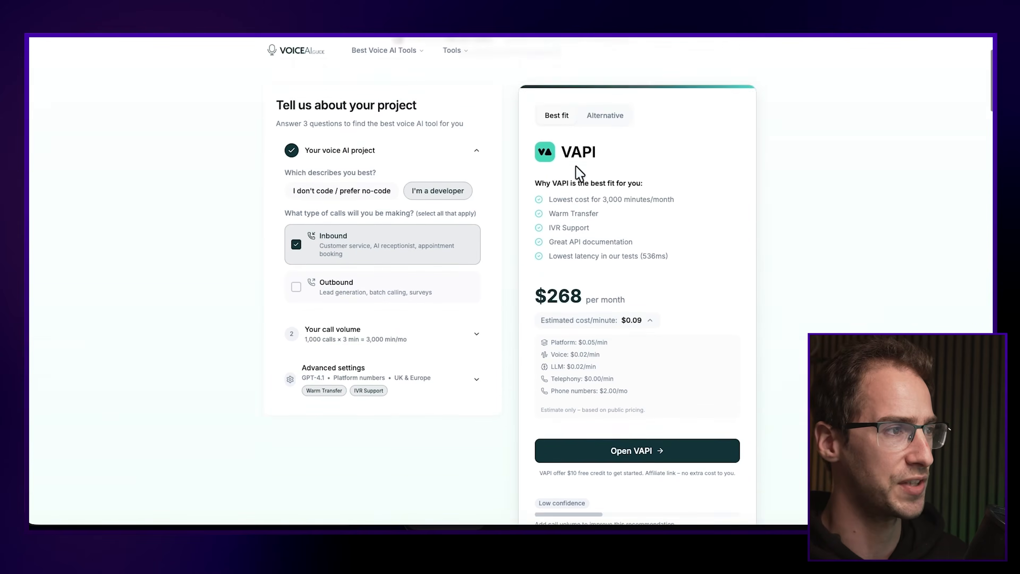
pyautogui.scroll(3, 577, 170)
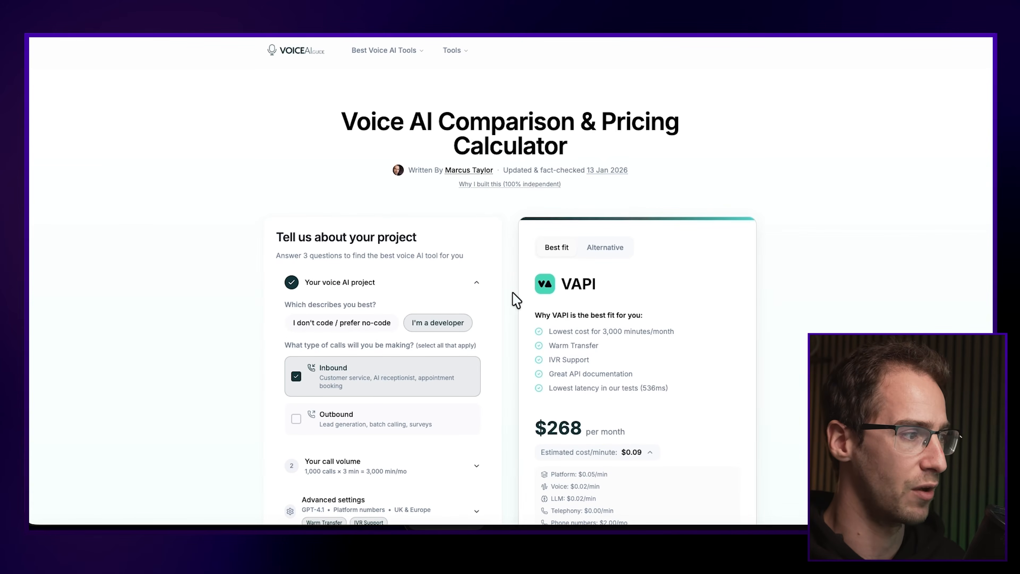
pyautogui.scroll(-5, 516, 300)
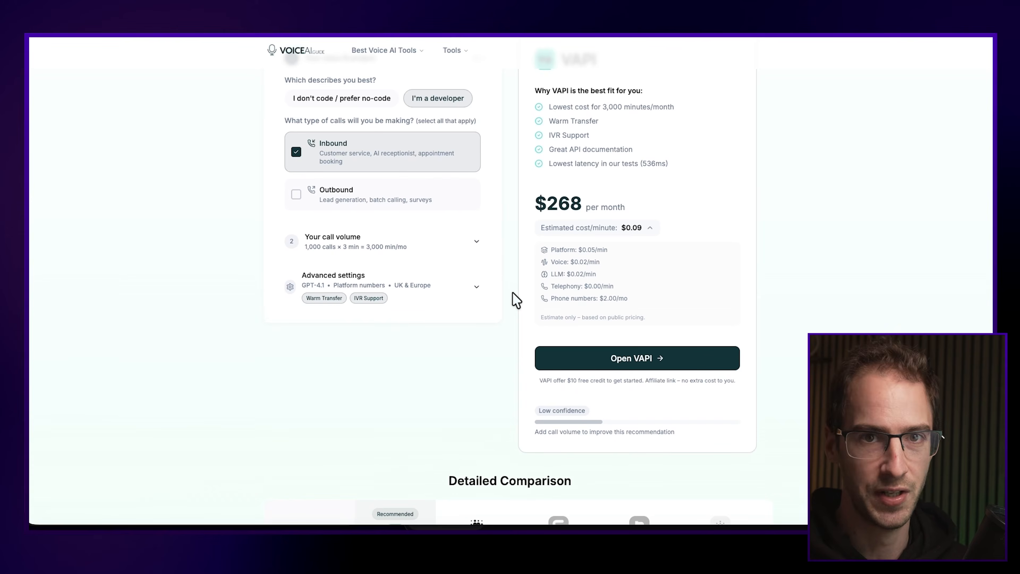
pyautogui.scroll(-5, 516, 299)
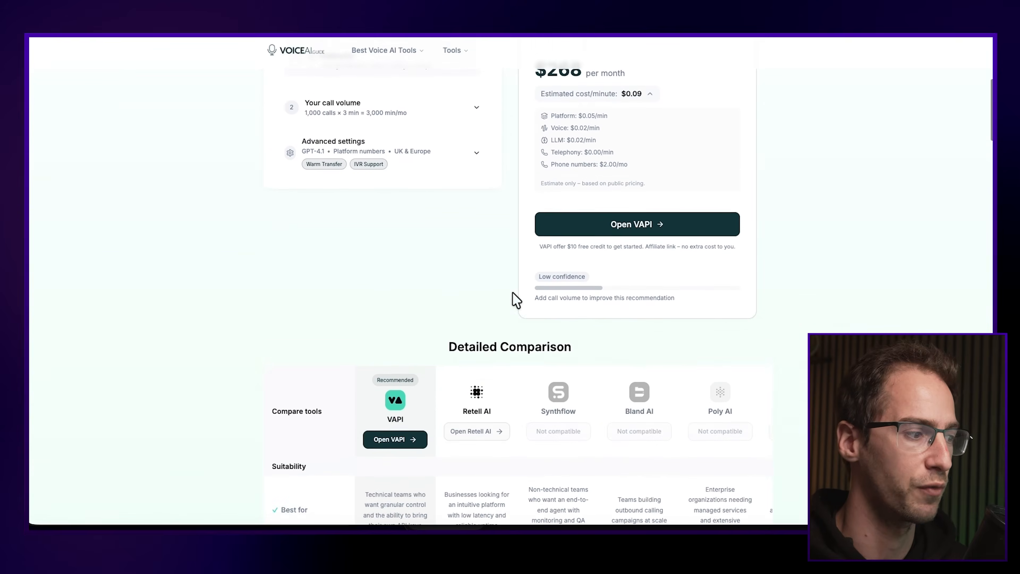
pyautogui.scroll(1, 516, 297)
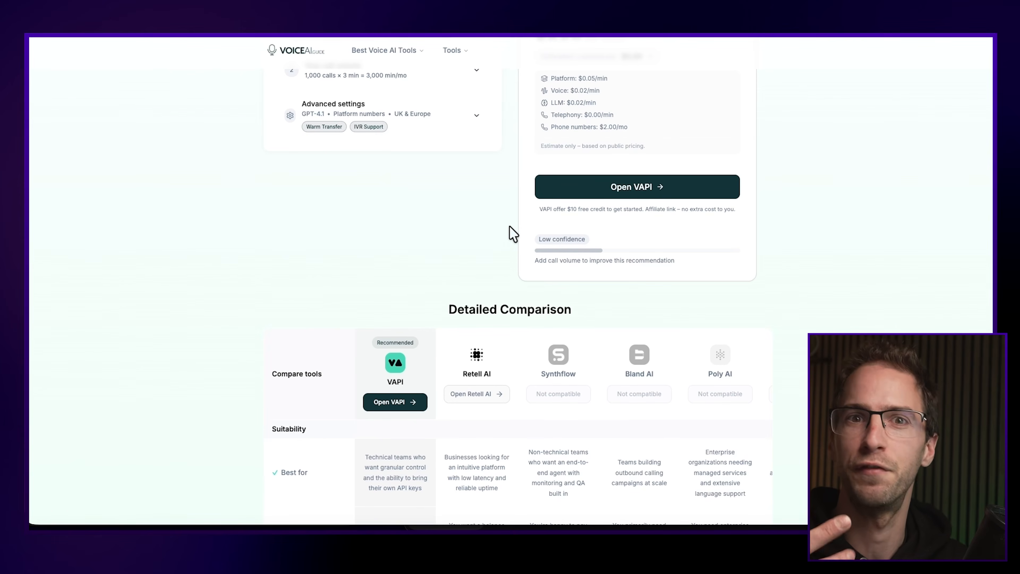
pyautogui.scroll(9, 444, 217)
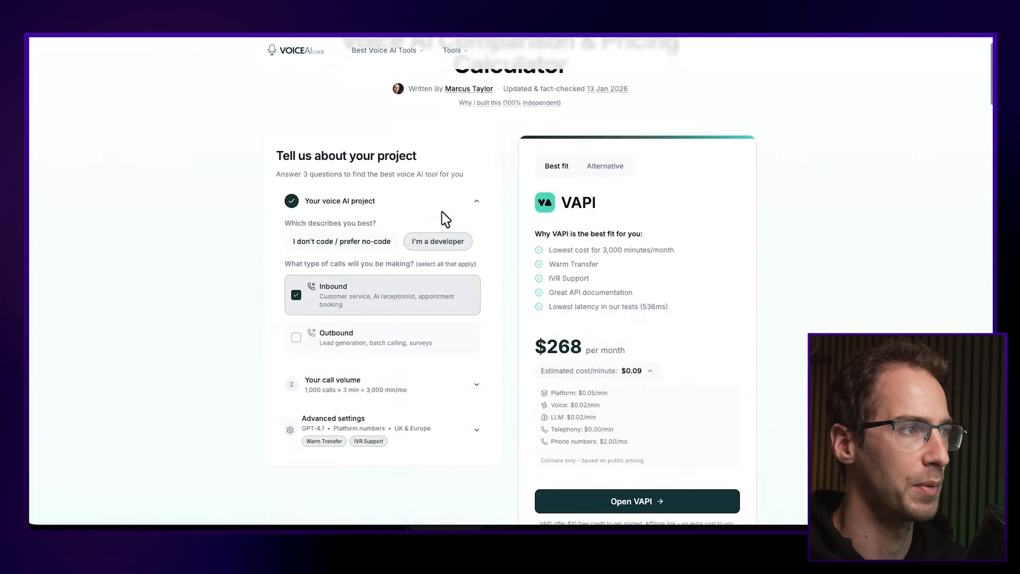
pyautogui.scroll(-2, 474, 276)
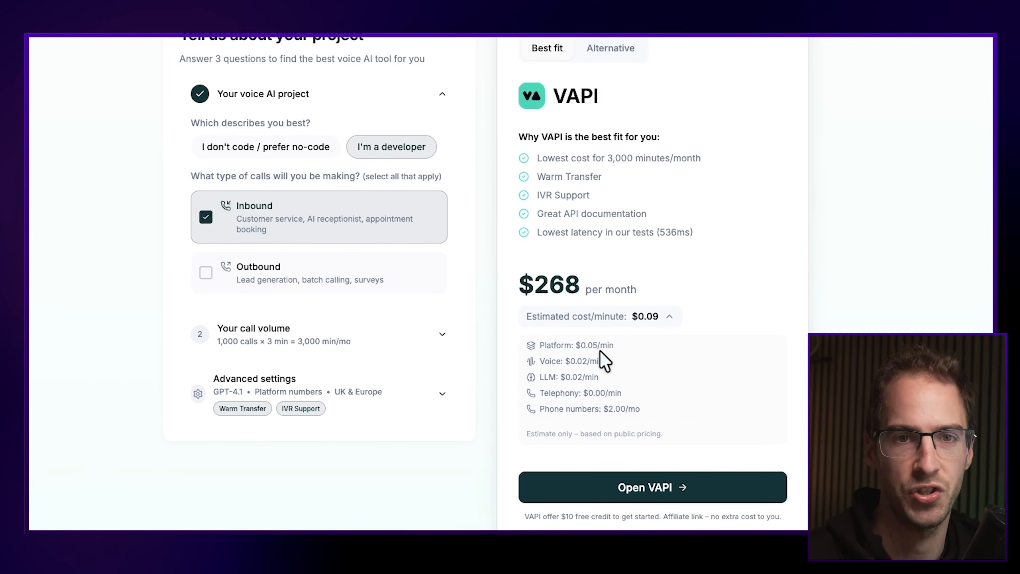
pyautogui.moveTo(596, 346)
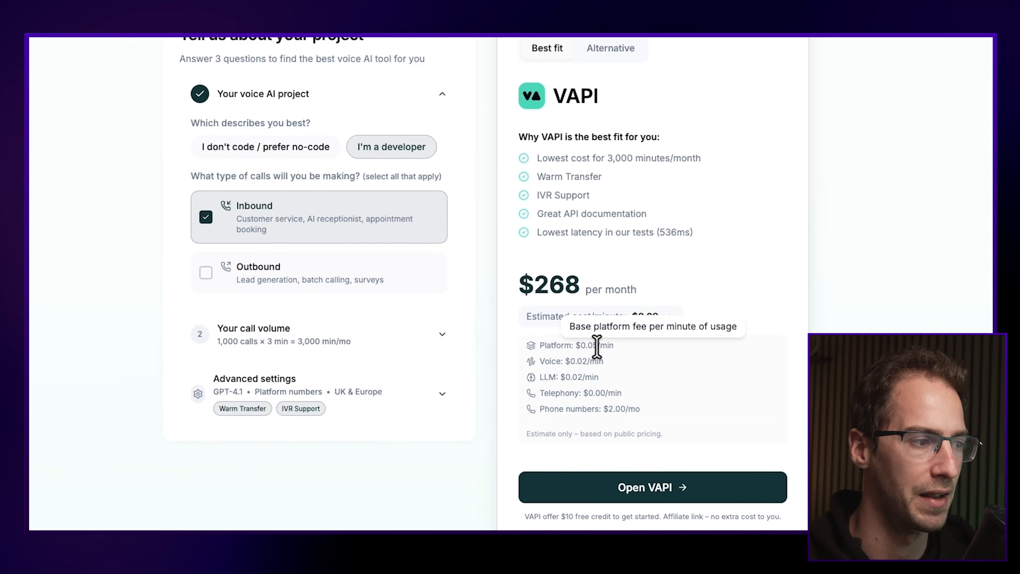
pyautogui.moveTo(660, 408)
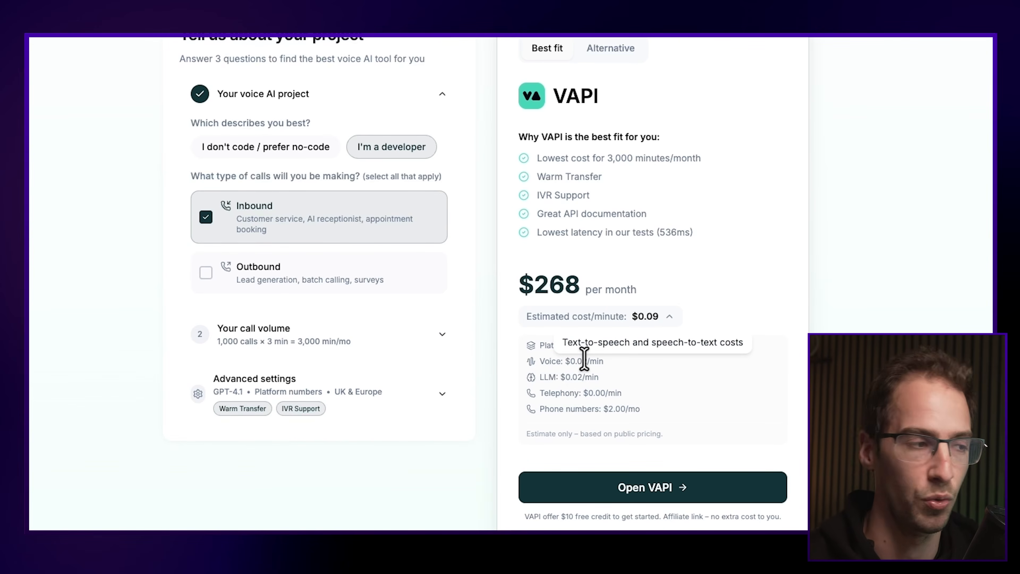
pyautogui.click(763, 34)
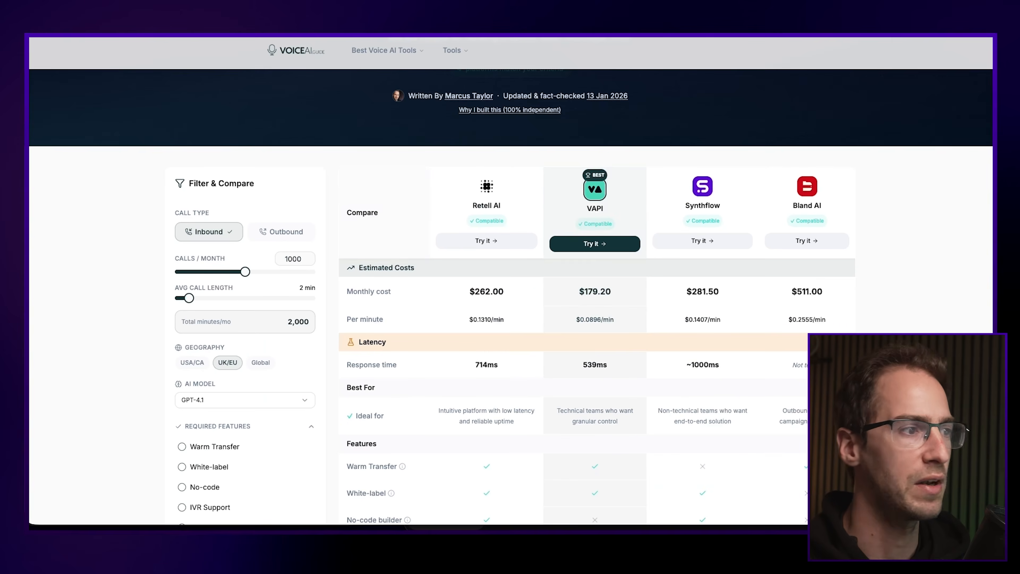
# Tick HIPAA compliance under Required Features, leaving Retell AI cheapest at $392.00 versus Synthflow $421.50.
pyautogui.scroll(-2, 522, 262)
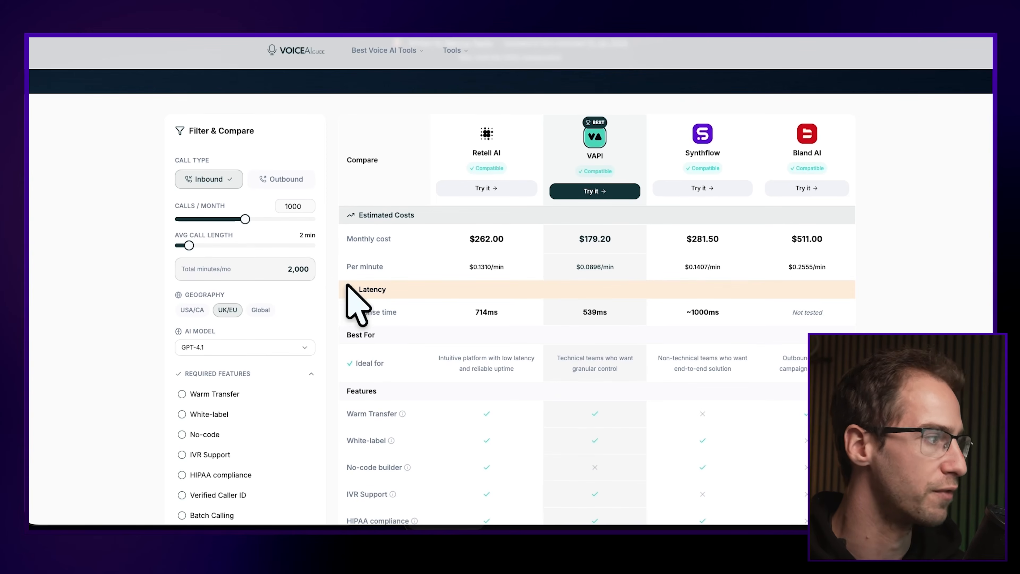
pyautogui.scroll(-3, 241, 382)
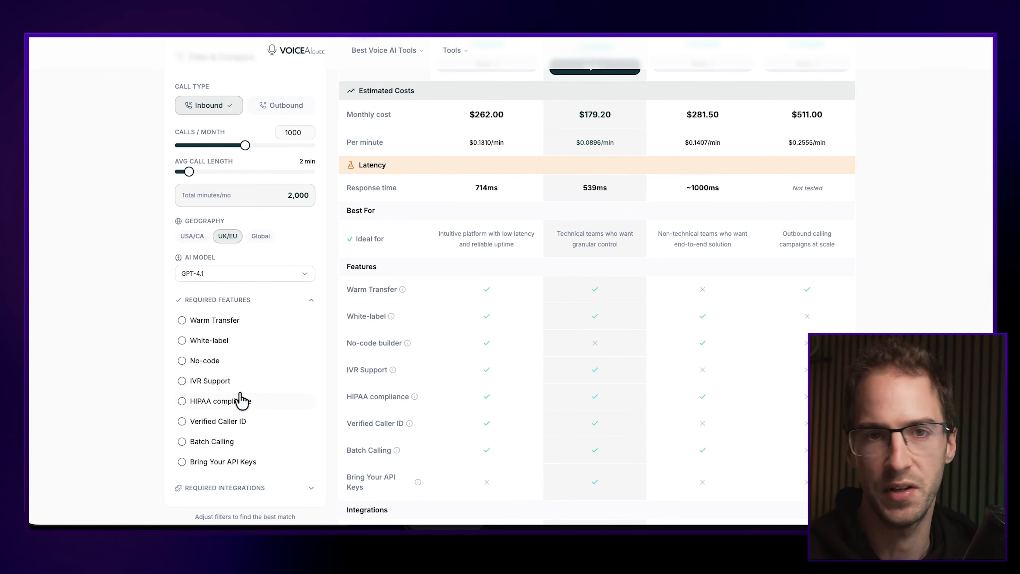
pyautogui.scroll(5, 660, 319)
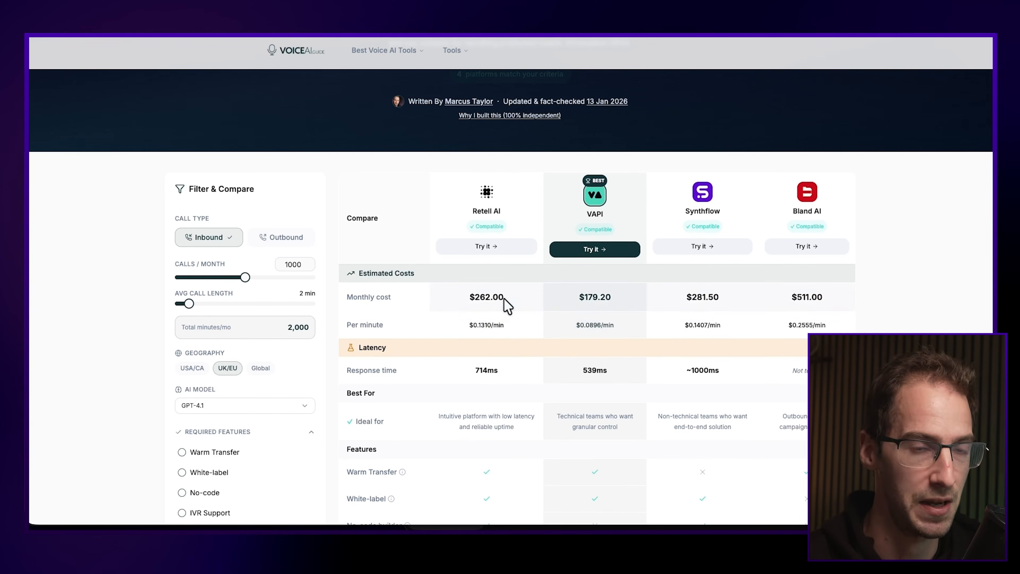
pyautogui.scroll(-3, 387, 288)
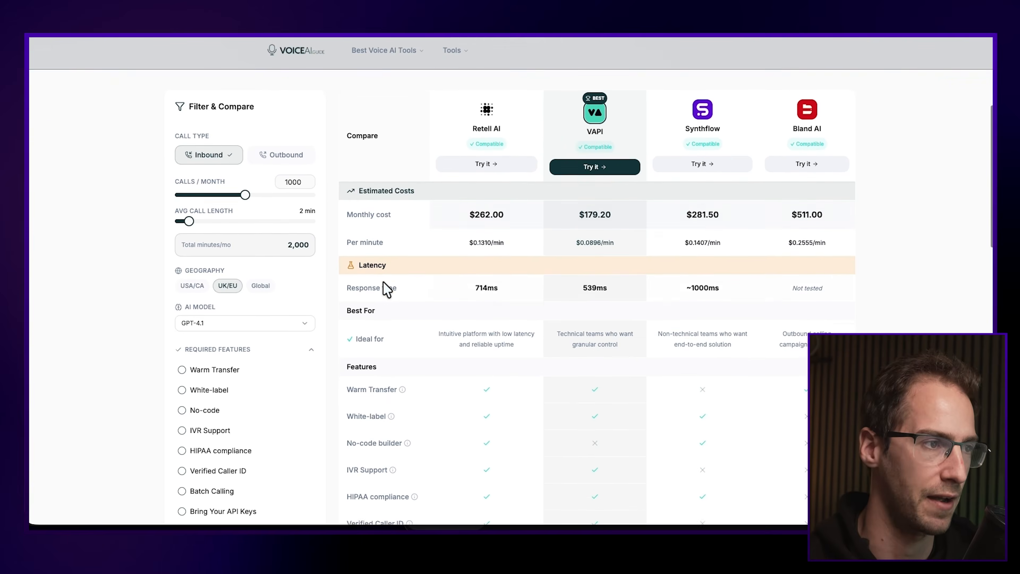
pyautogui.scroll(2, 456, 335)
pyautogui.scroll(-5, 604, 160)
pyautogui.scroll(1, 600, 159)
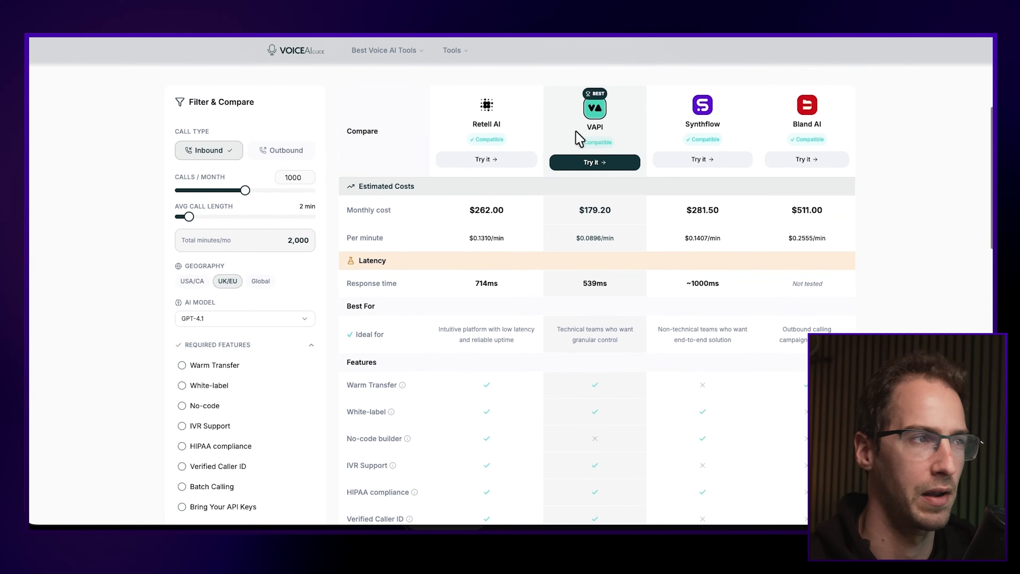
pyautogui.scroll(-1, 526, 192)
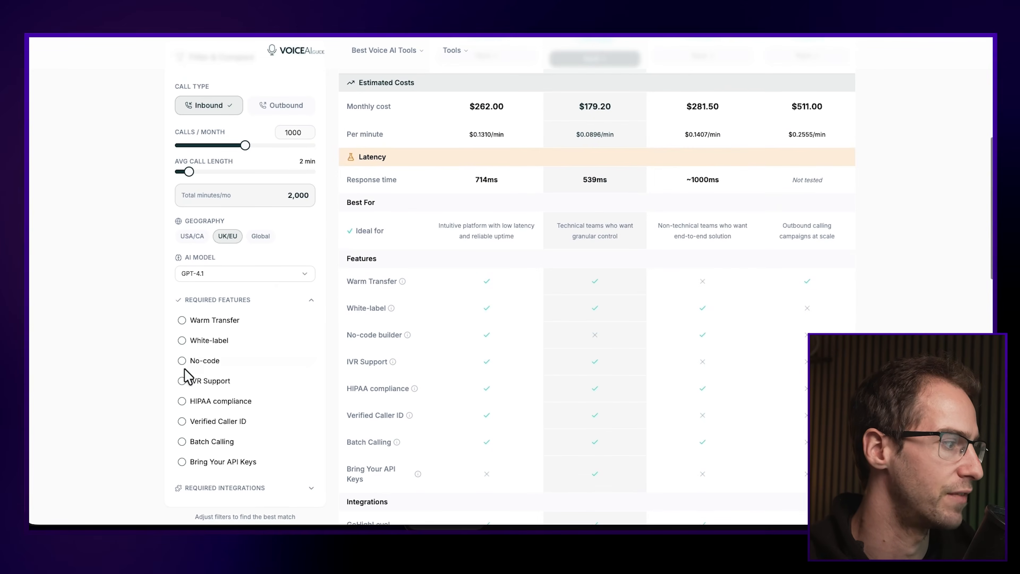
pyautogui.click(196, 402)
pyautogui.scroll(5, 520, 323)
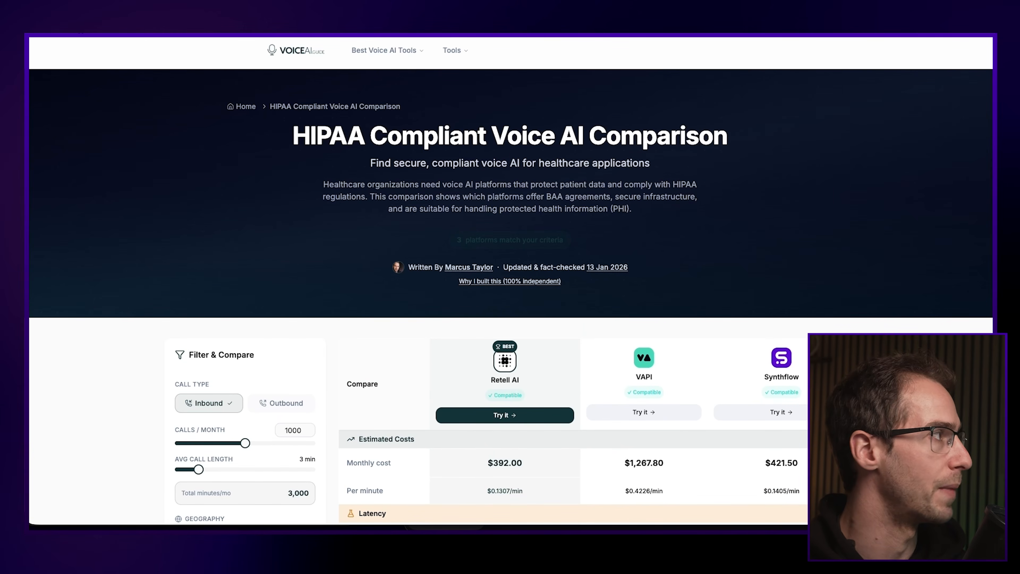
# Scroll down to the comparison table, where VAPI now ranks best at $267.80 and Bland AI is $616.00.
pyautogui.scroll(-5, 474, 228)
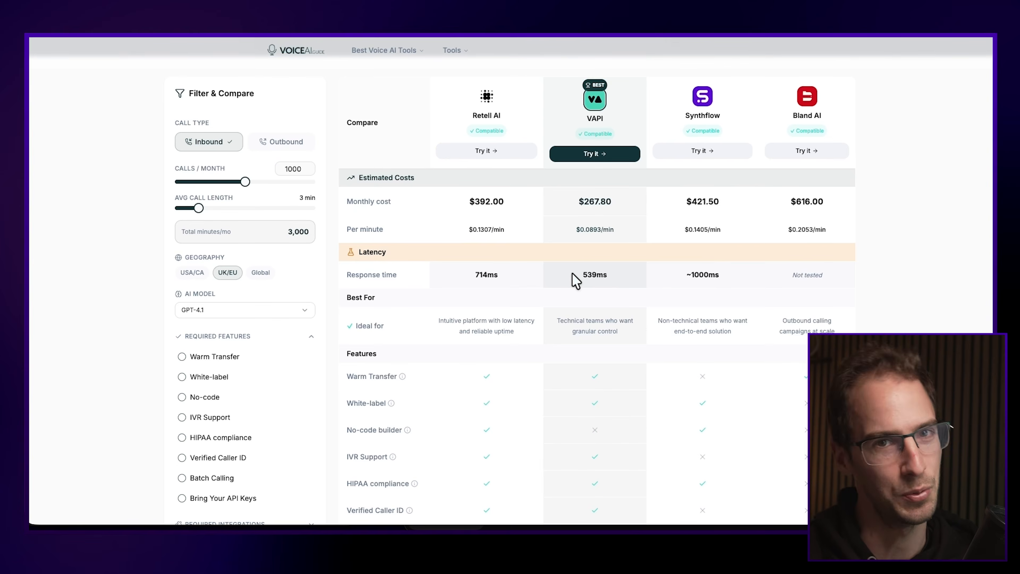
pyautogui.doubleClick(696, 199)
pyautogui.tripleClick(695, 199)
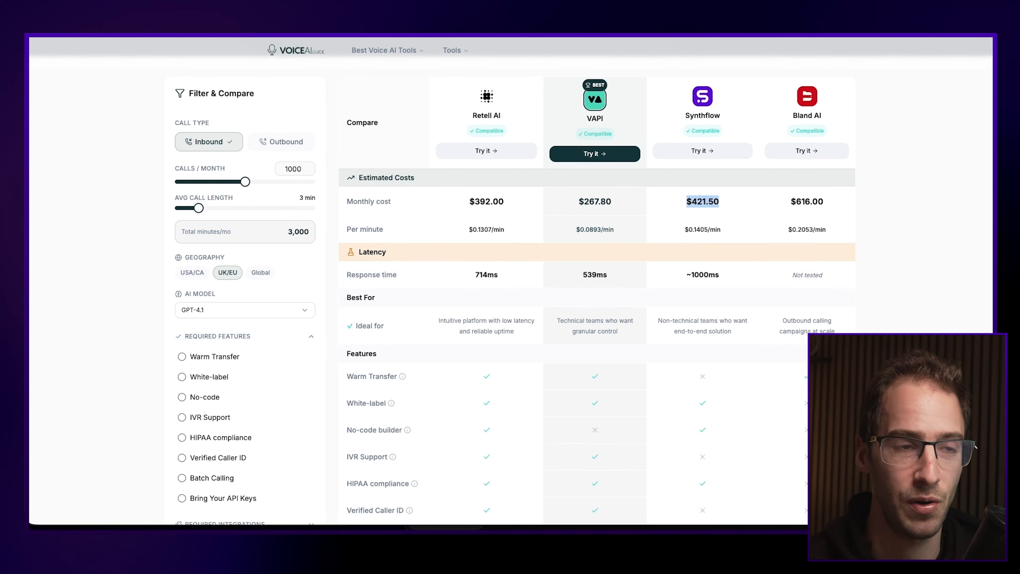
pyautogui.doubleClick(695, 116)
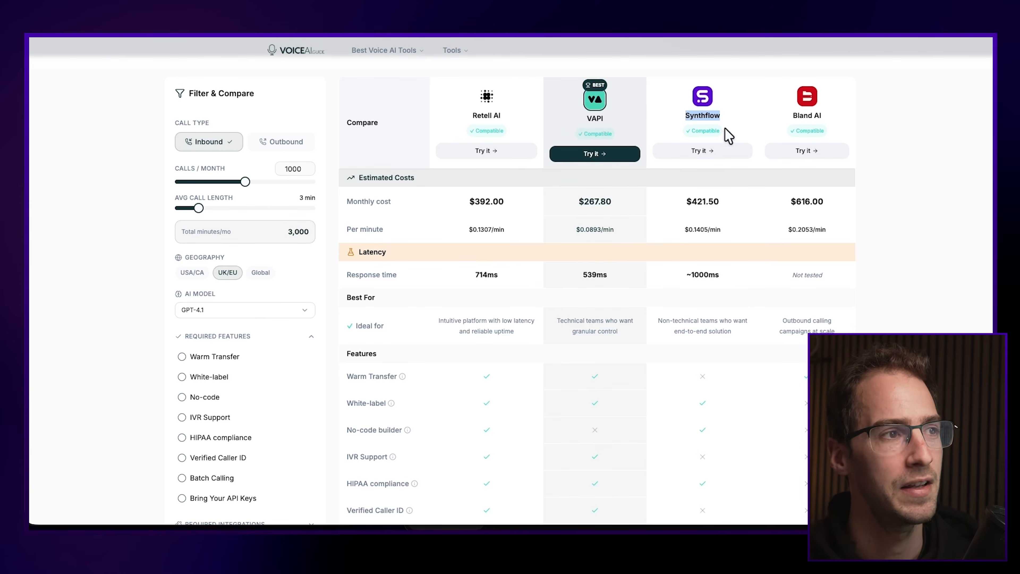
pyautogui.doubleClick(595, 118)
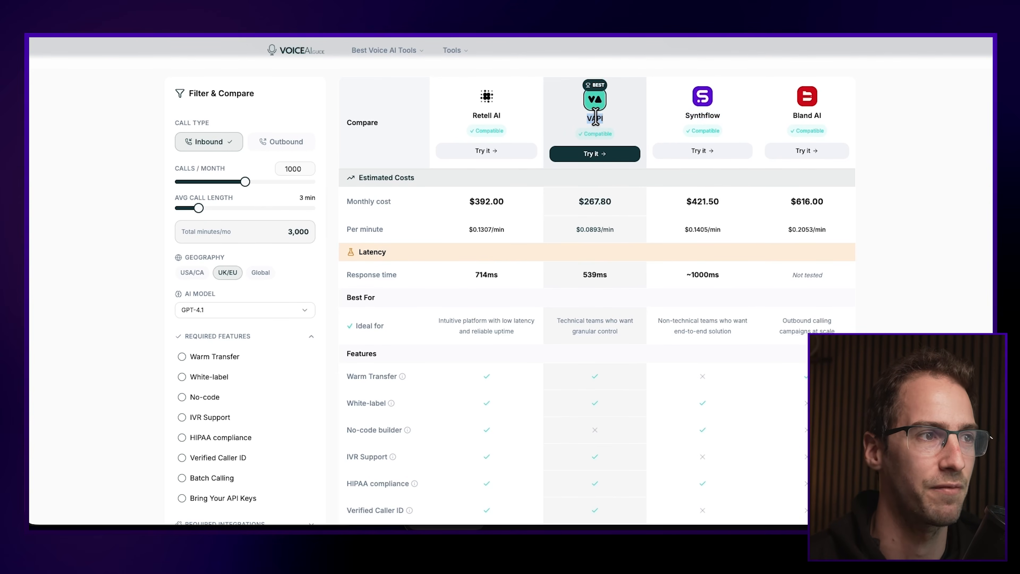
pyautogui.moveTo(722, 276); pyautogui.dragTo(674, 276)
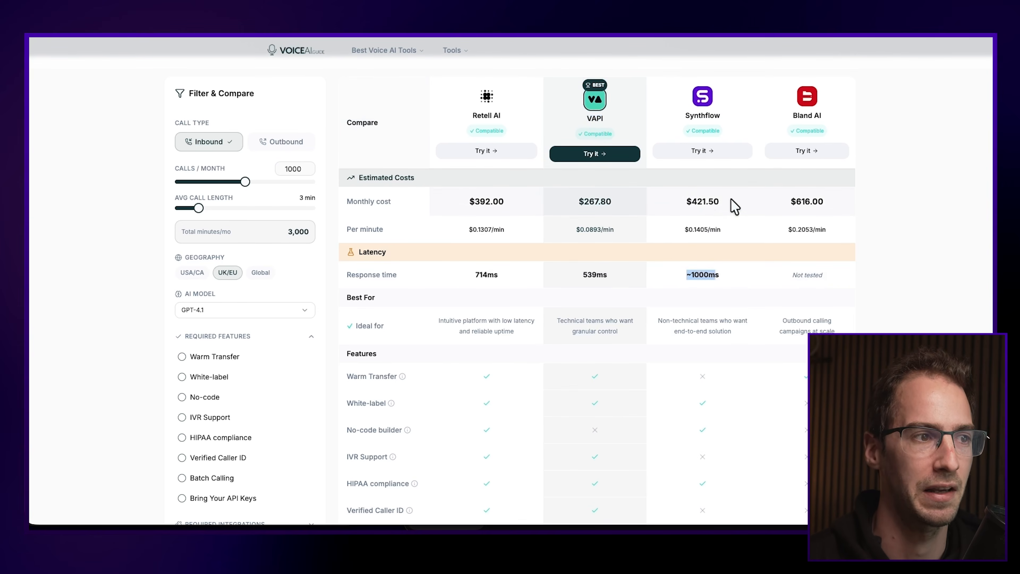
pyautogui.moveTo(733, 204); pyautogui.dragTo(683, 217)
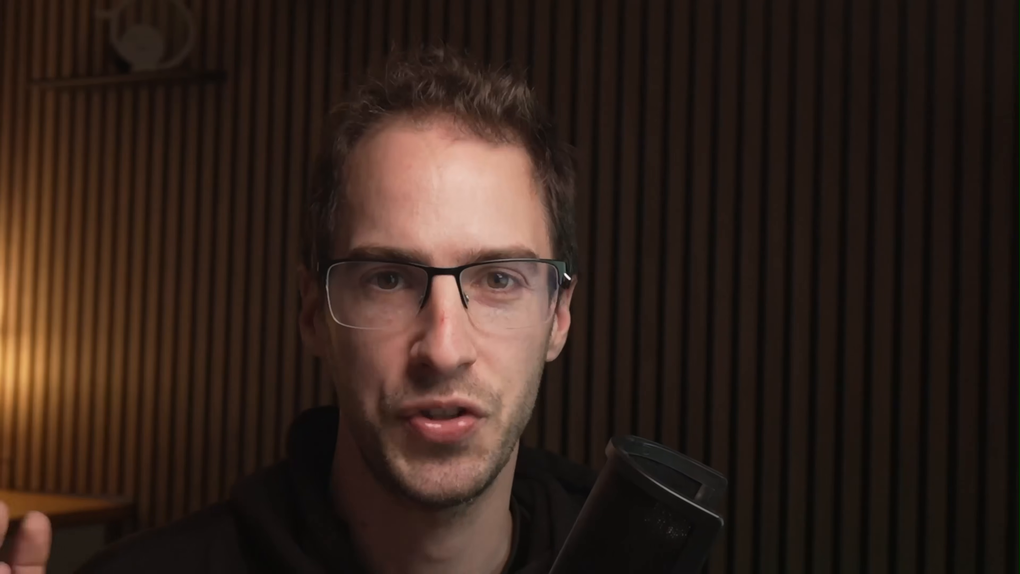